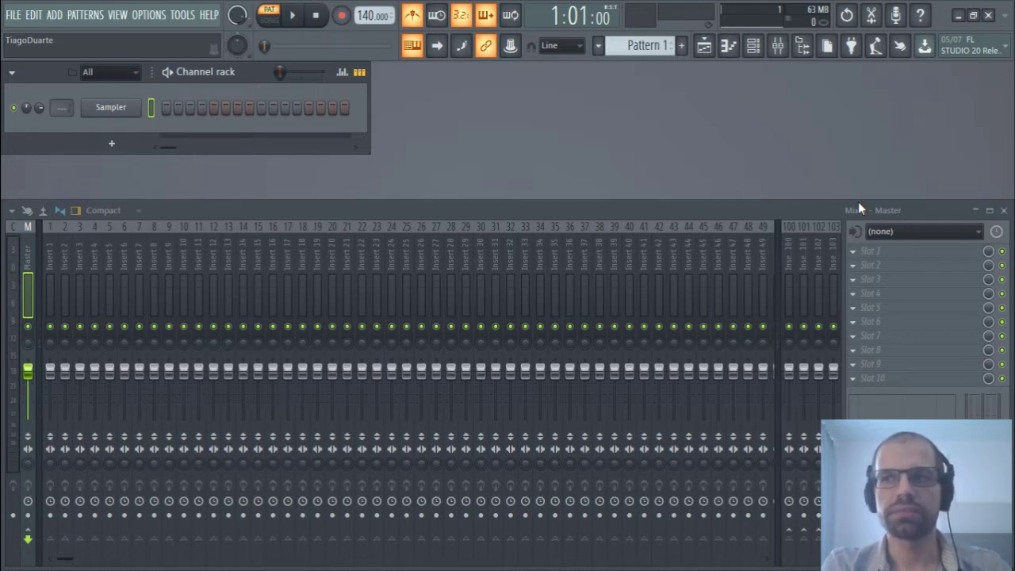
Add the Close Grand keyboard instrument from the Instruments pack as a new channel, close its plugin window and hide the browser
{"action": "left_click", "coordinate": [814, 60]}
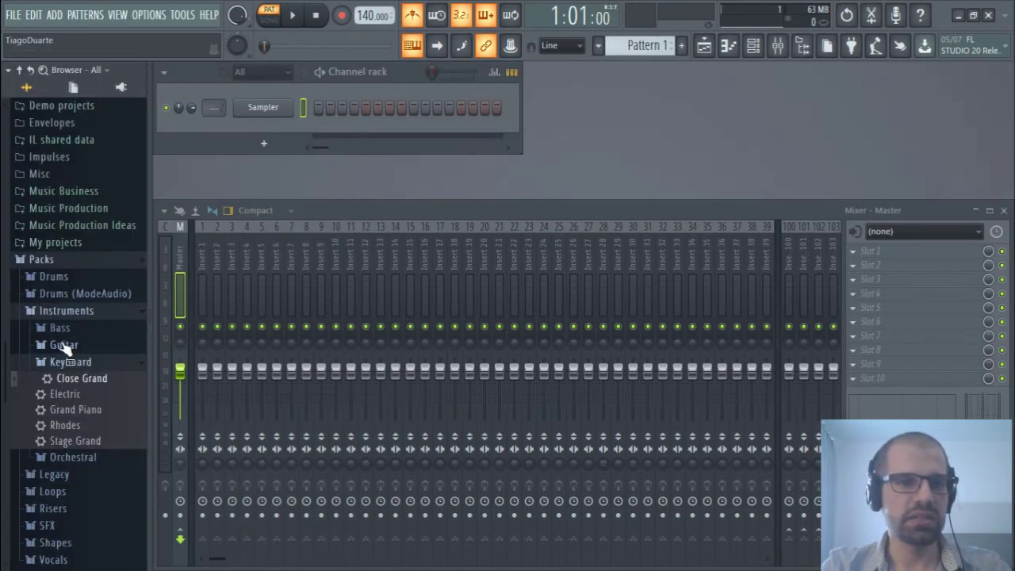
{"action": "left_click_drag", "start_coordinate": [74, 392], "coordinate": [253, 129]}
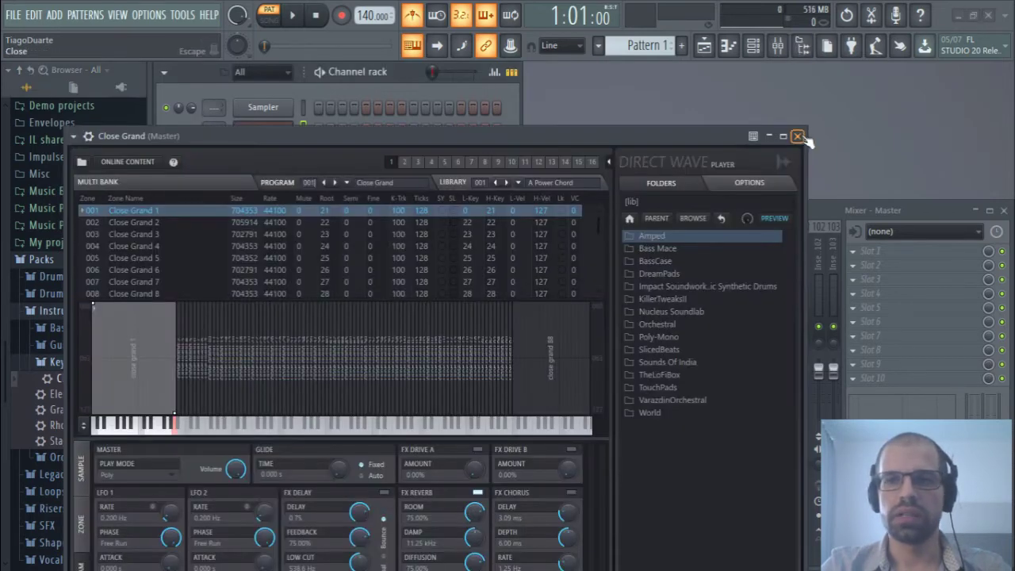
{"action": "left_click", "coordinate": [807, 140]}
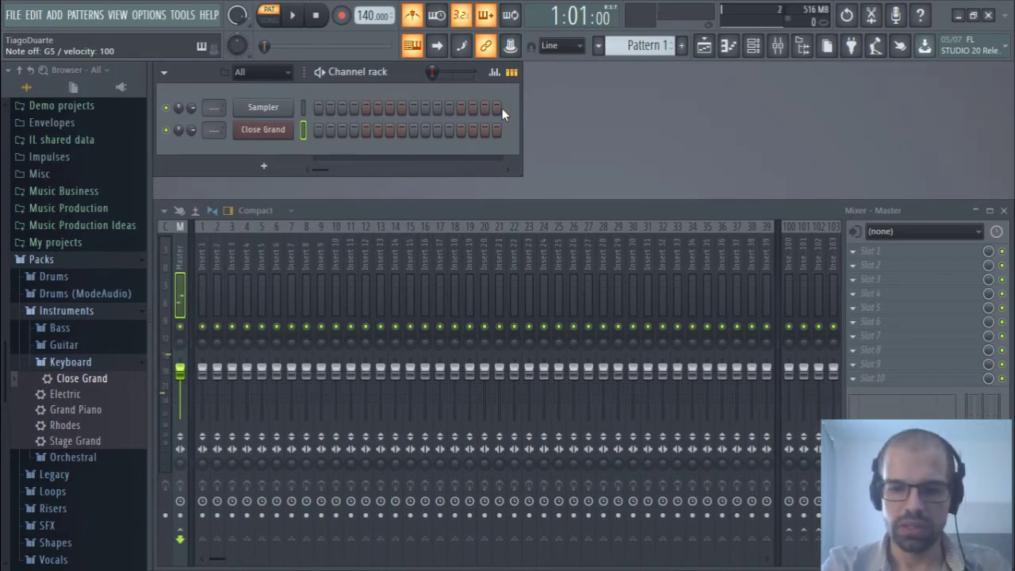
{"action": "key", "text": "XF86AudioLowerVolume"}
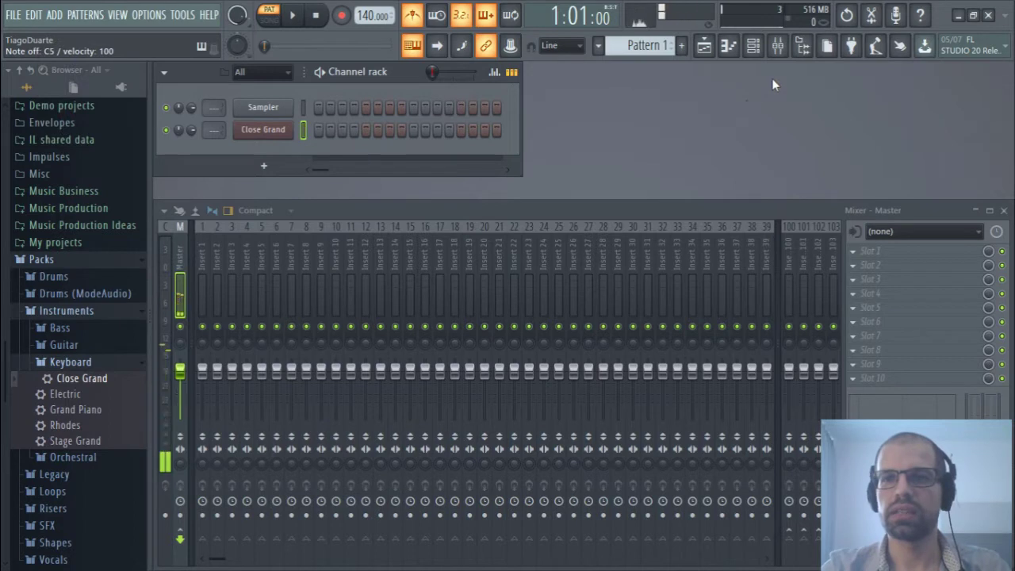
{"action": "left_click", "coordinate": [803, 45]}
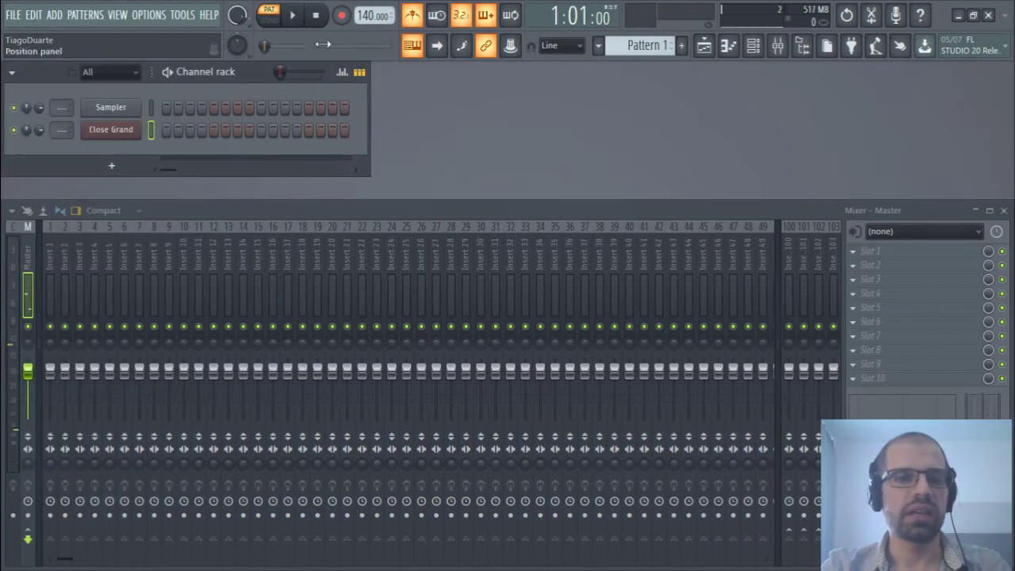
Open the Sampler channel's piano roll and set its scale highlighting to Default
{"action": "right_click", "coordinate": [119, 107]}
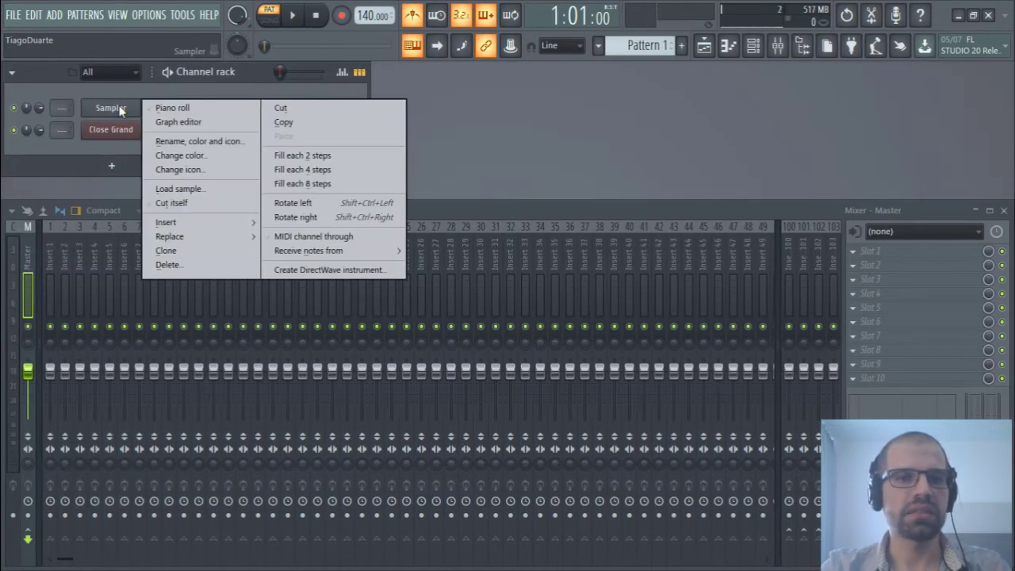
{"action": "left_click", "coordinate": [175, 110]}
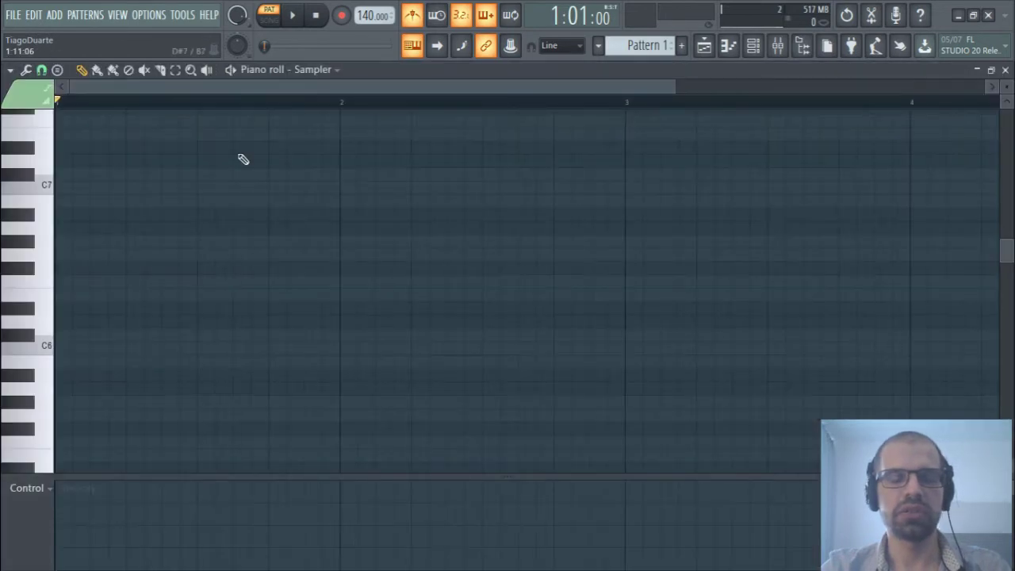
{"action": "scroll", "coordinate": [310, 106], "scroll_direction": "down", "scroll_amount": 2}
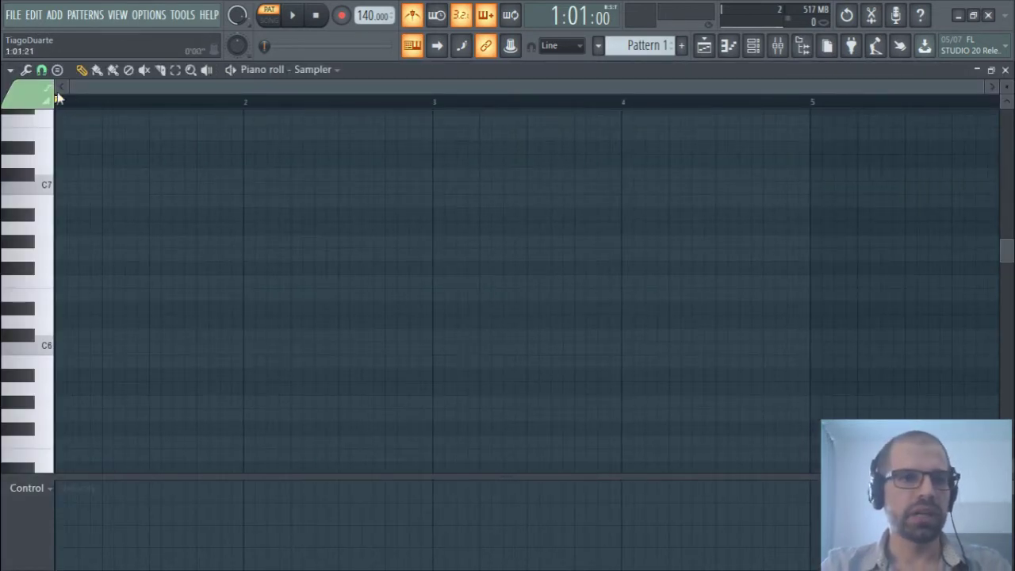
{"action": "left_click", "coordinate": [11, 69]}
{"action": "mouse_move", "coordinate": [29, 160]}
{"action": "mouse_move", "coordinate": [185, 174]}
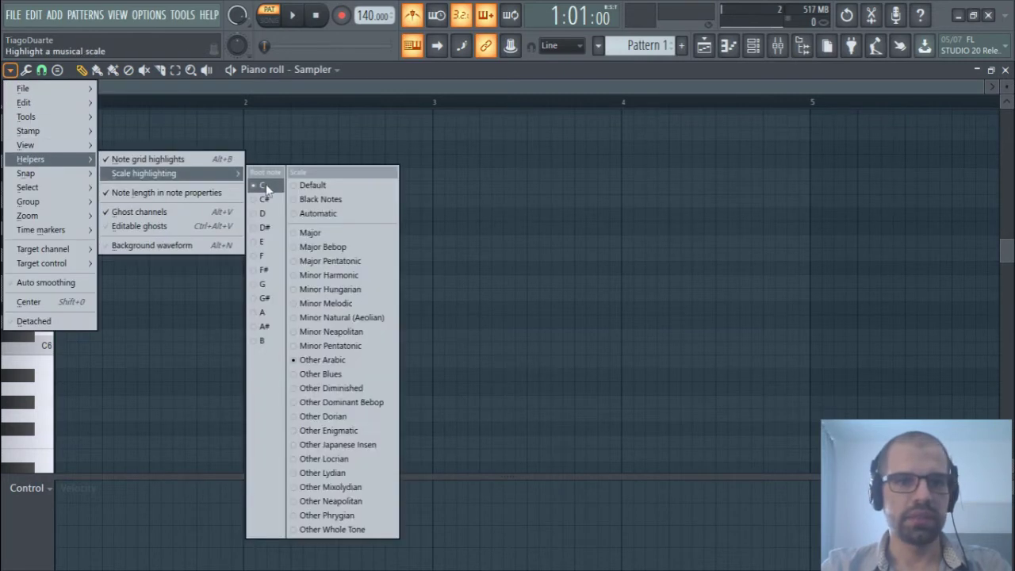
{"action": "left_click", "coordinate": [319, 187]}
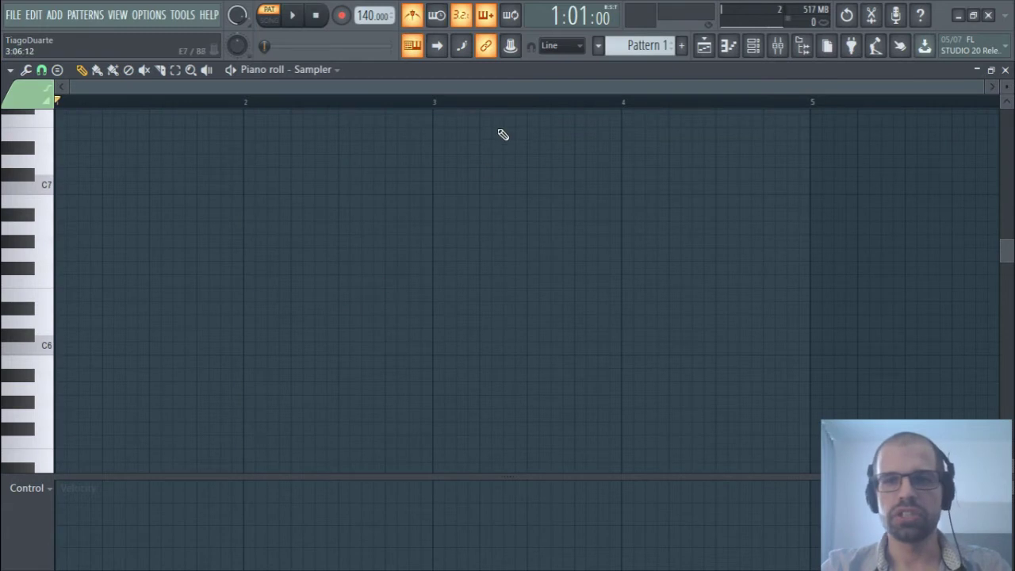
Restore the piano roll to a floating window and switch it from the Sampler to the Close Grand channel
{"action": "double_click", "coordinate": [515, 71]}
{"action": "left_click_drag", "start_coordinate": [719, 138], "coordinate": [655, 102]}
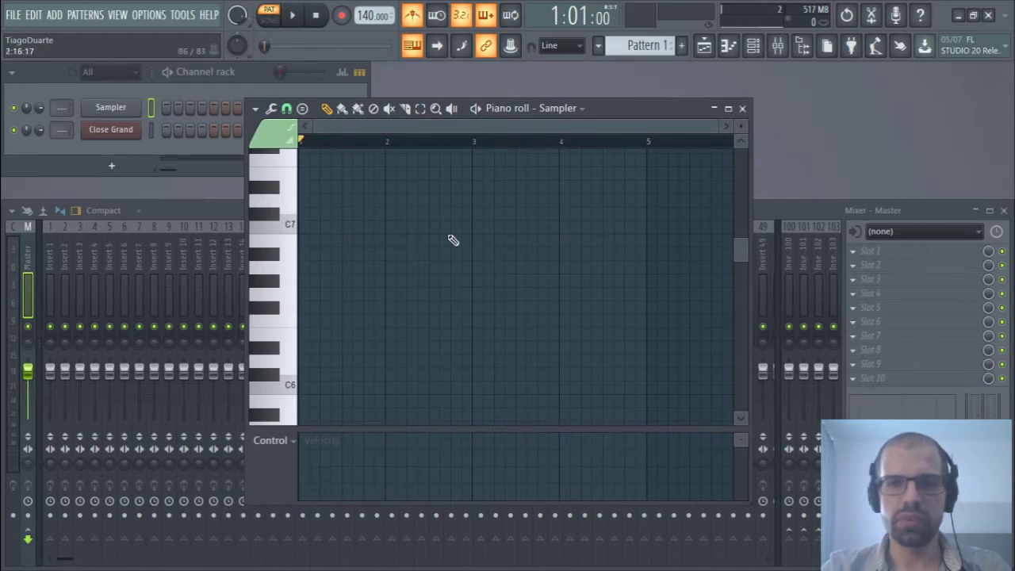
{"action": "scroll", "coordinate": [290, 262], "scroll_direction": "up", "scroll_amount": 4}
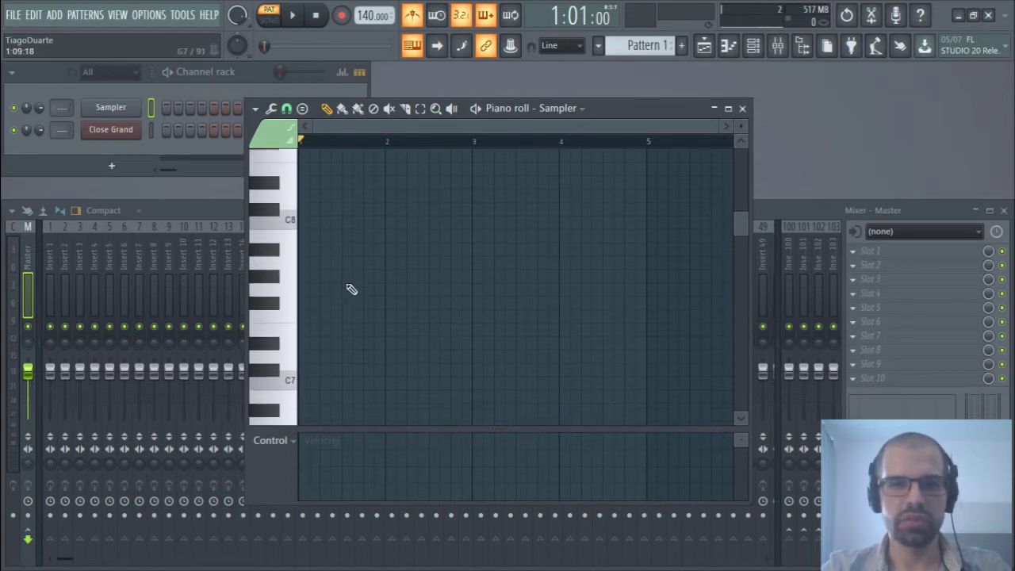
{"action": "scroll", "coordinate": [351, 290], "scroll_direction": "down", "scroll_amount": 2}
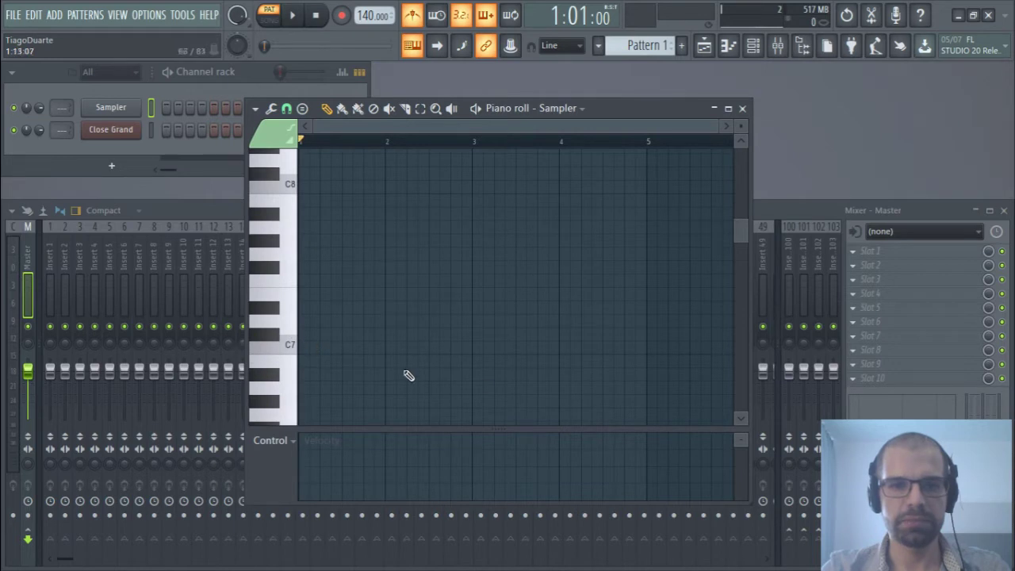
{"action": "left_click", "coordinate": [289, 348]}
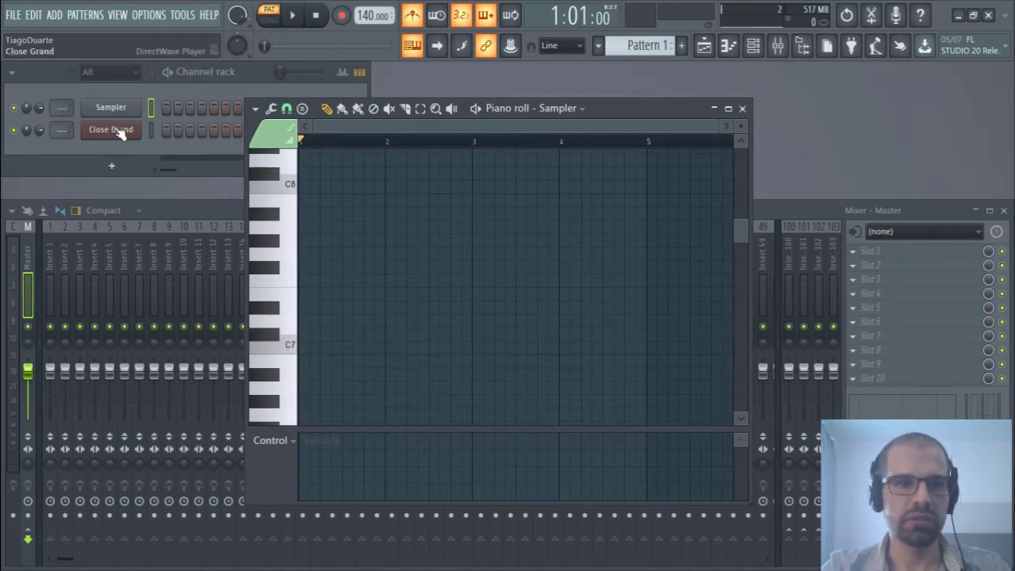
{"action": "left_click", "coordinate": [579, 108]}
{"action": "left_click", "coordinate": [573, 152]}
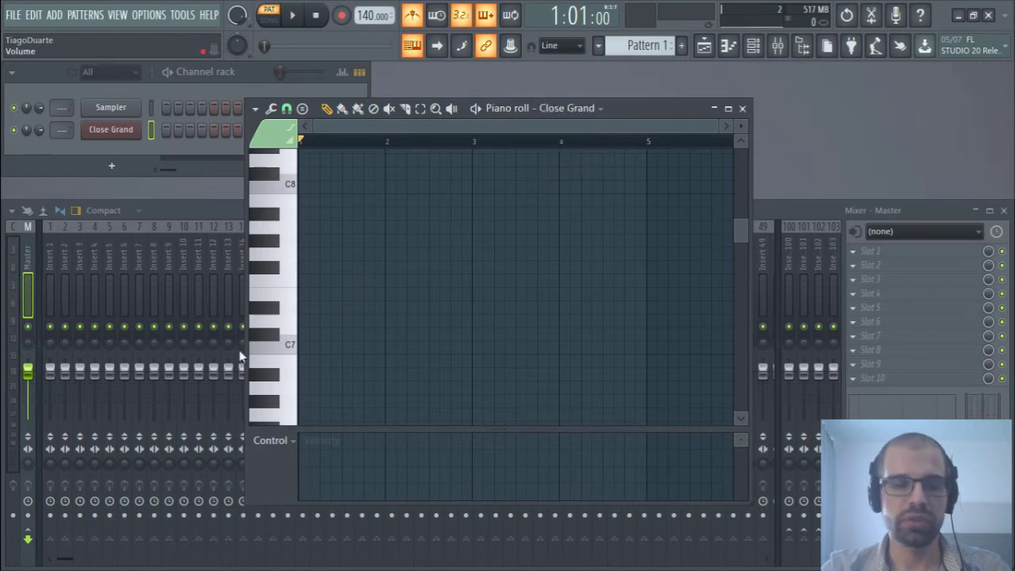
Audition the Close Grand on the piano roll keyboard, playing C7 and sweeping upward through the octave from C5
{"action": "left_click", "coordinate": [284, 348]}
{"action": "scroll", "coordinate": [281, 349], "scroll_direction": "down", "scroll_amount": 3}
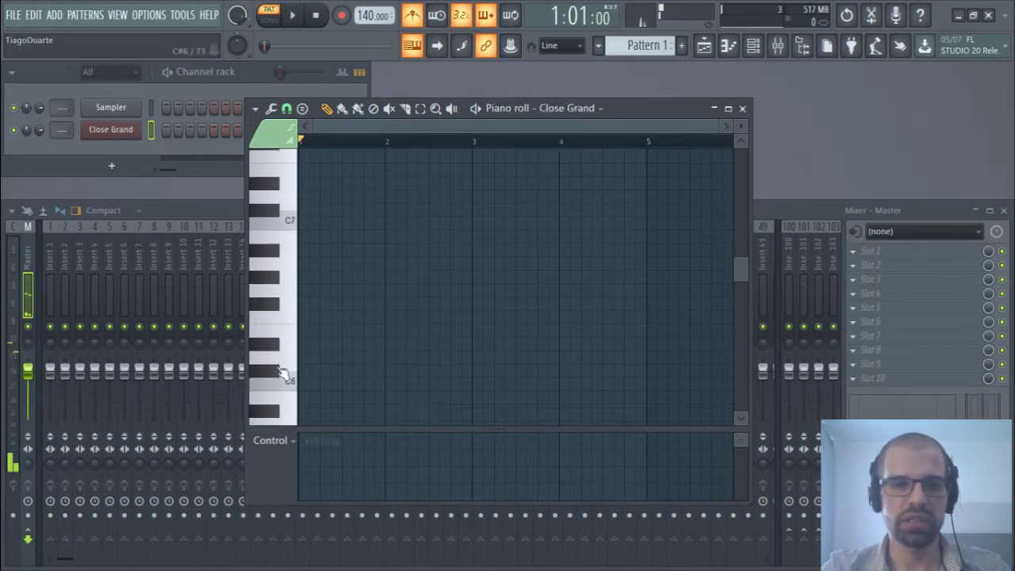
{"action": "scroll", "coordinate": [284, 372], "scroll_direction": "down", "scroll_amount": 3}
{"action": "mouse_move", "coordinate": [283, 376]}
{"action": "left_mouse_down"}
{"action": "mouse_move", "coordinate": [285, 327]}
{"action": "mouse_move", "coordinate": [265, 315]}
{"action": "mouse_move", "coordinate": [290, 274]}
{"action": "mouse_move", "coordinate": [283, 238]}
{"action": "left_mouse_up"}
{"action": "left_click", "coordinate": [286, 374]}
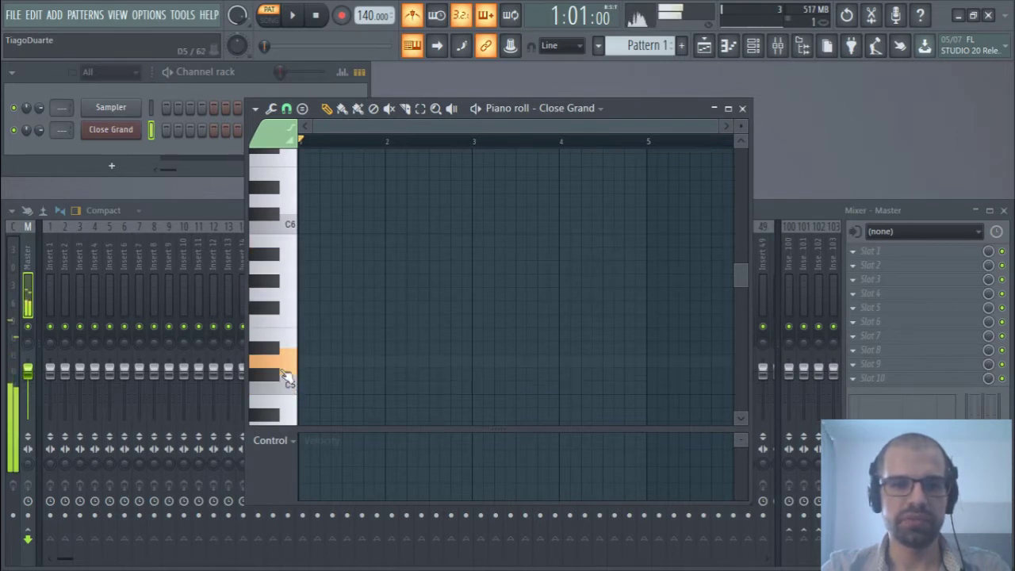
{"action": "left_click_drag", "start_coordinate": [288, 378], "coordinate": [280, 240]}
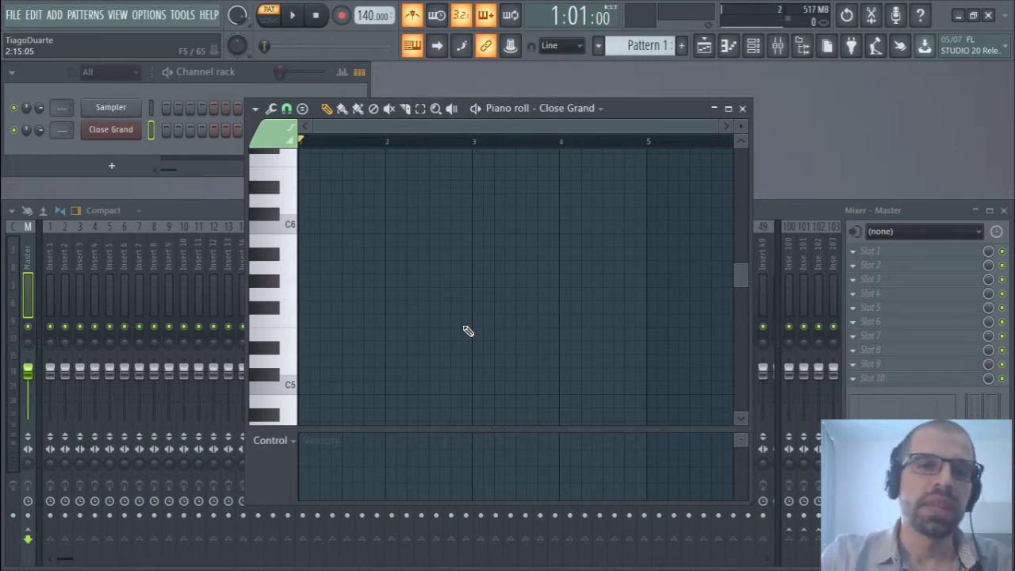
{"action": "double_click", "coordinate": [664, 109]}
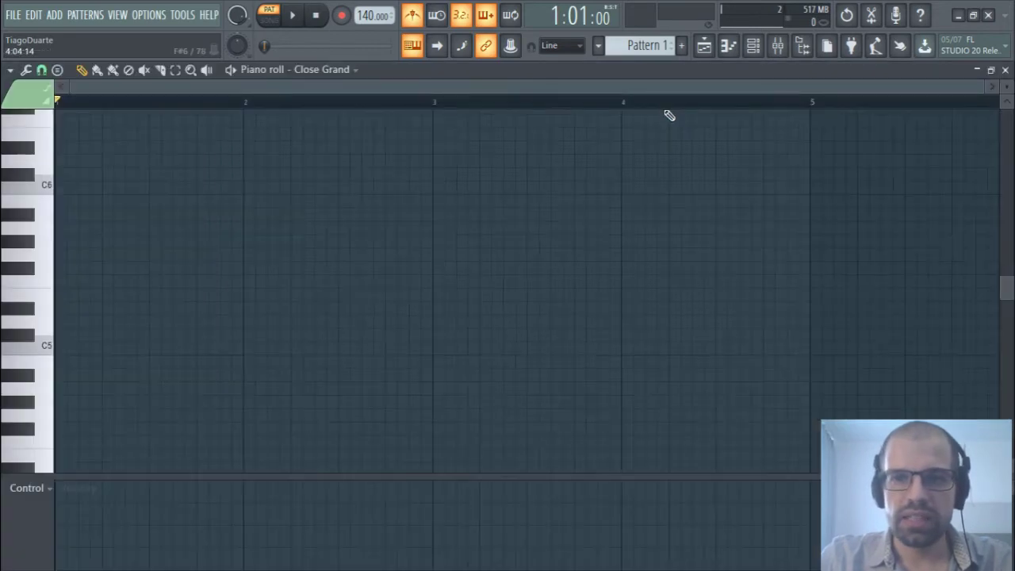
{"action": "double_click", "coordinate": [625, 71]}
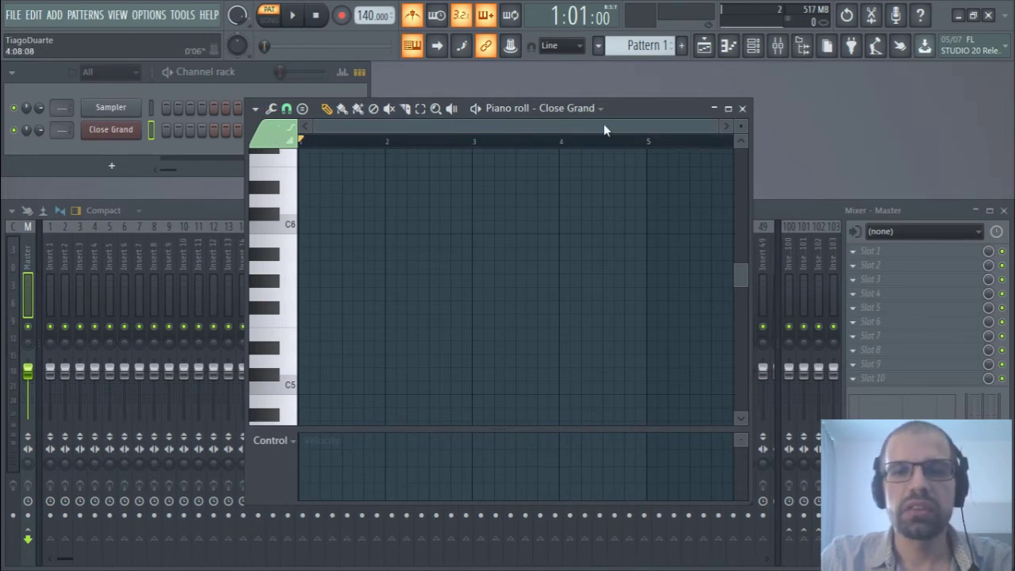
{"action": "mouse_move", "coordinate": [645, 107]}
{"action": "left_mouse_down"}
{"action": "mouse_move", "coordinate": [630, 138]}
{"action": "mouse_move", "coordinate": [691, 97]}
{"action": "mouse_move", "coordinate": [776, 144]}
{"action": "mouse_move", "coordinate": [798, 150]}
{"action": "mouse_move", "coordinate": [820, 141]}
{"action": "mouse_move", "coordinate": [789, 140]}
{"action": "mouse_move", "coordinate": [786, 103]}
{"action": "mouse_move", "coordinate": [549, 124]}
{"action": "left_mouse_up"}
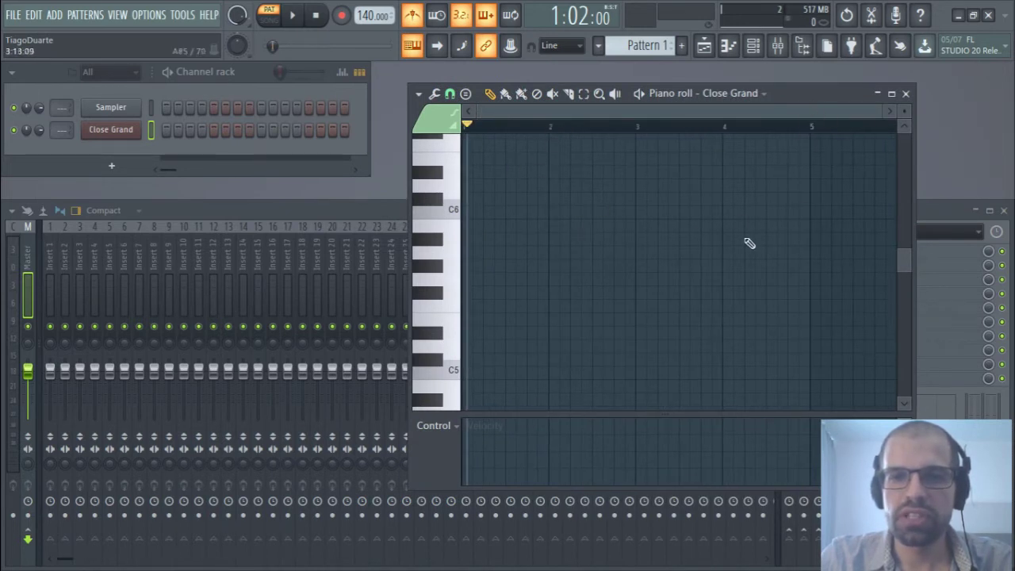
{"action": "left_click", "coordinate": [468, 119]}
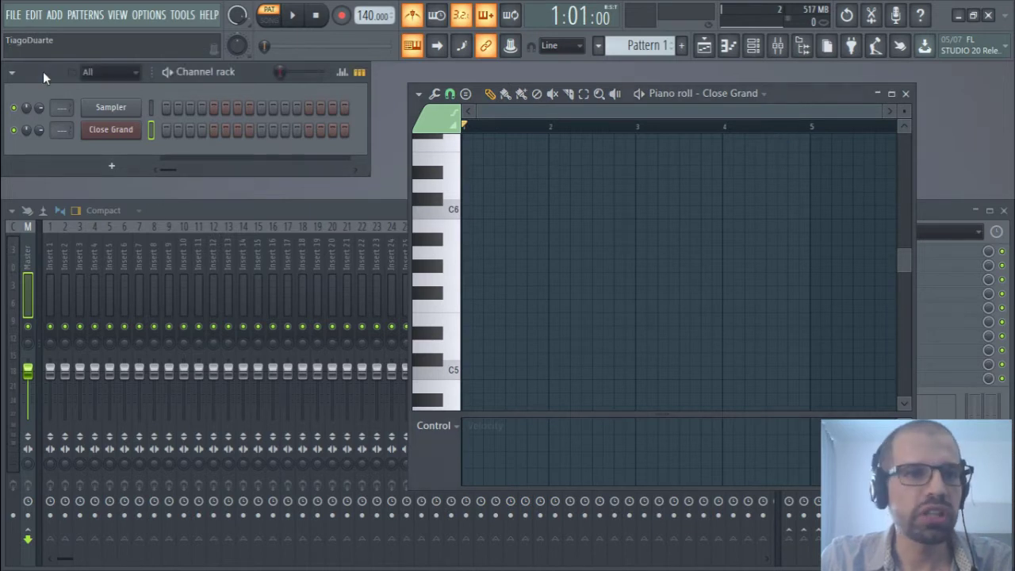
{"action": "left_click", "coordinate": [196, 211]}
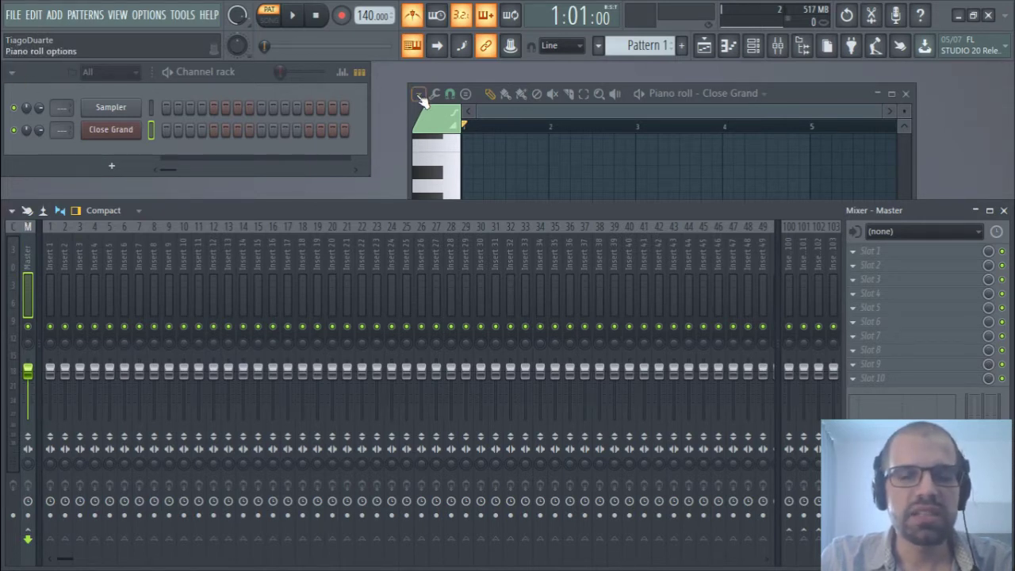
{"action": "left_click", "coordinate": [481, 106]}
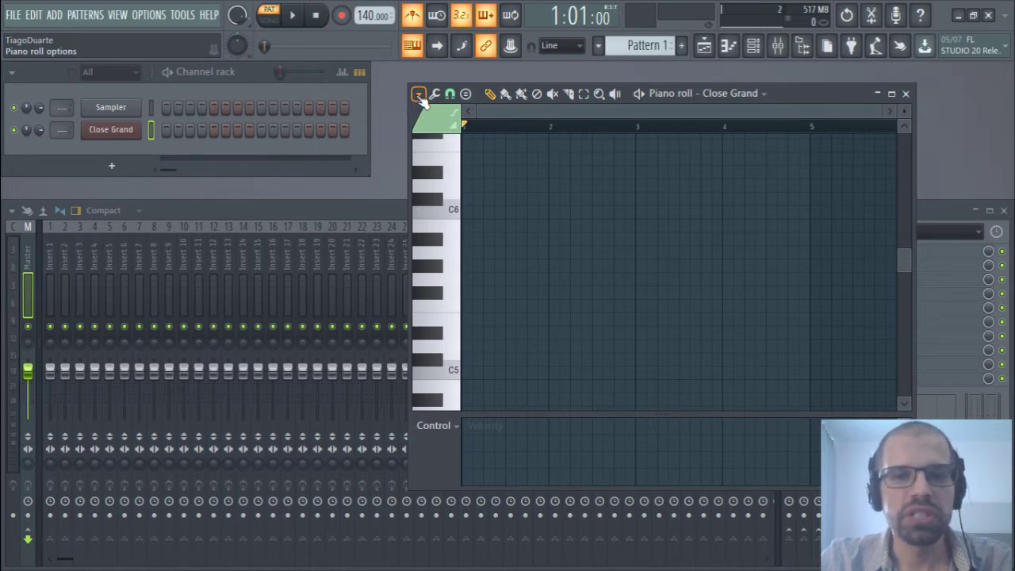
{"action": "left_click", "coordinate": [274, 203]}
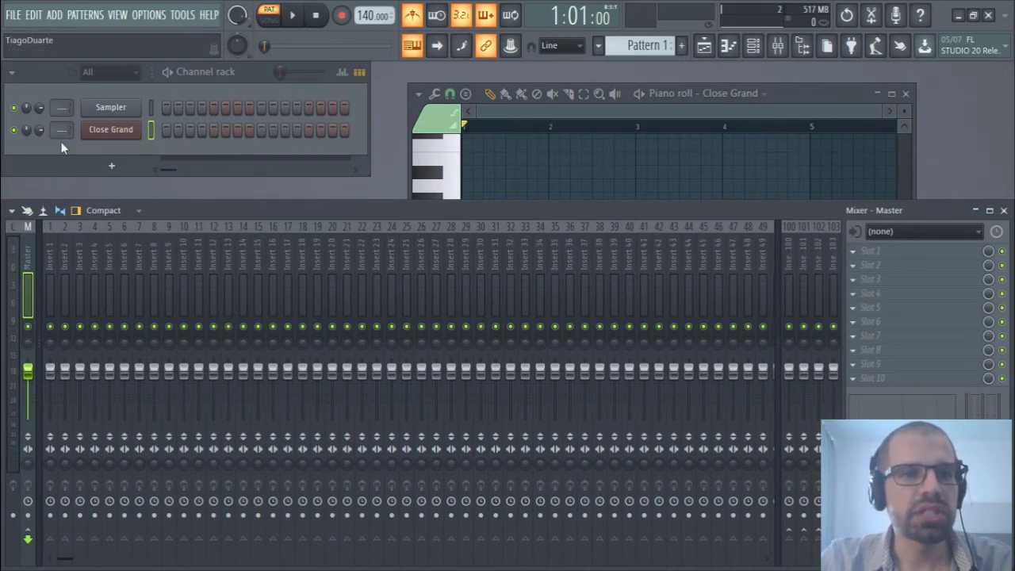
{"action": "left_click", "coordinate": [42, 130]}
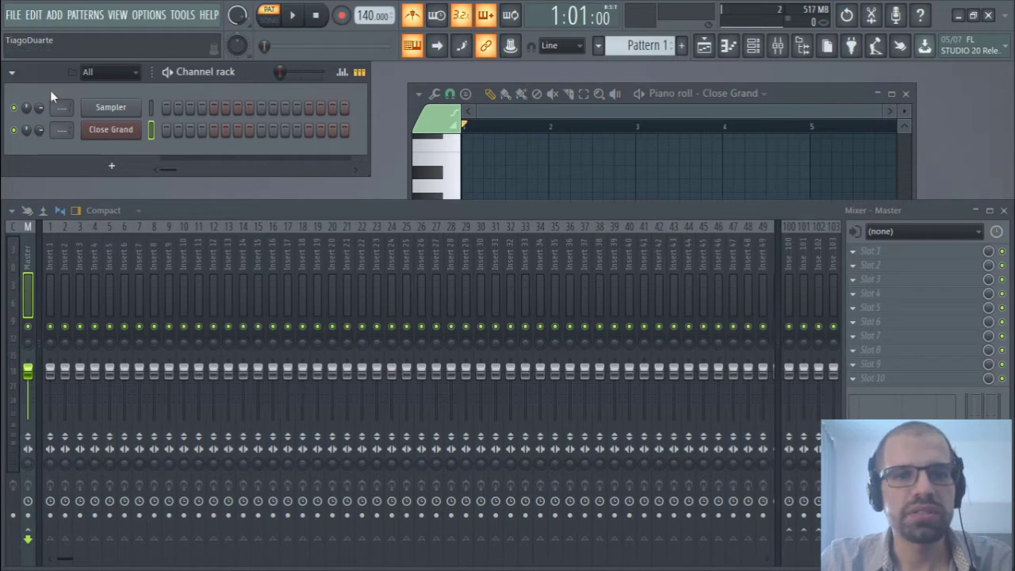
{"action": "left_click", "coordinate": [821, 99]}
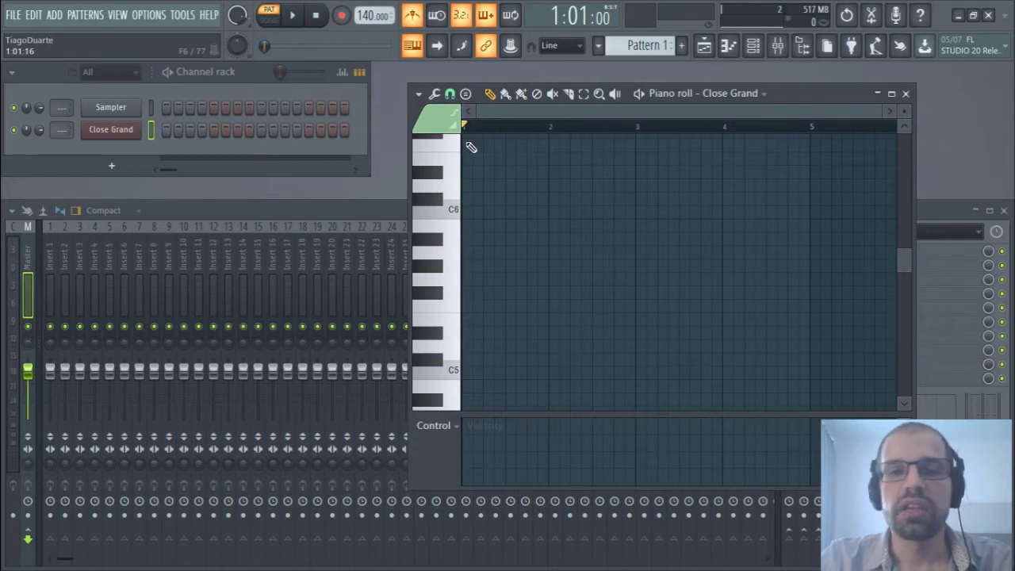
Maximize the Close Grand piano roll and set its scale highlighting to Major
{"action": "double_click", "coordinate": [814, 99]}
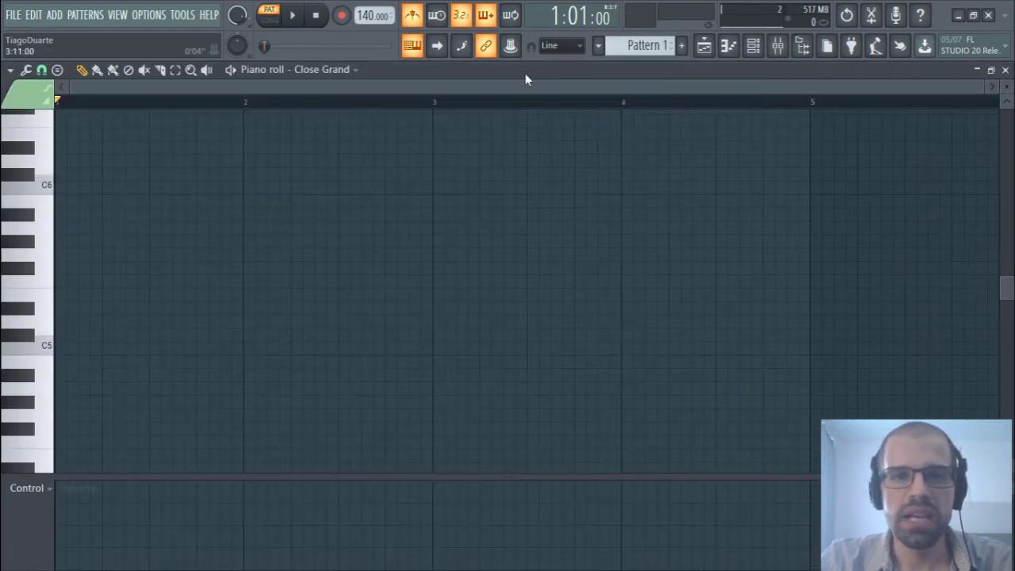
{"action": "left_click", "coordinate": [10, 70]}
{"action": "mouse_move", "coordinate": [48, 161]}
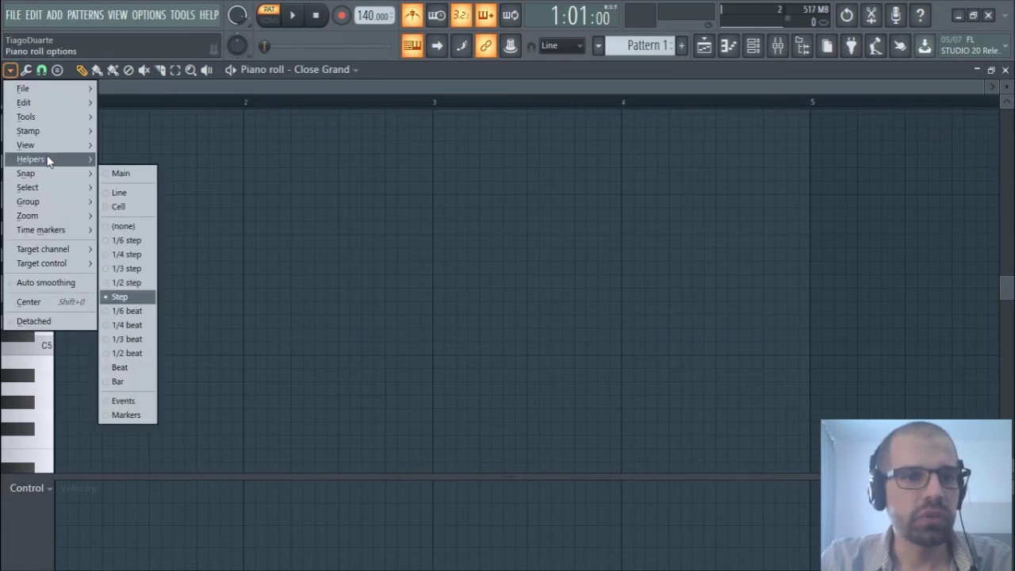
{"action": "mouse_move", "coordinate": [130, 173]}
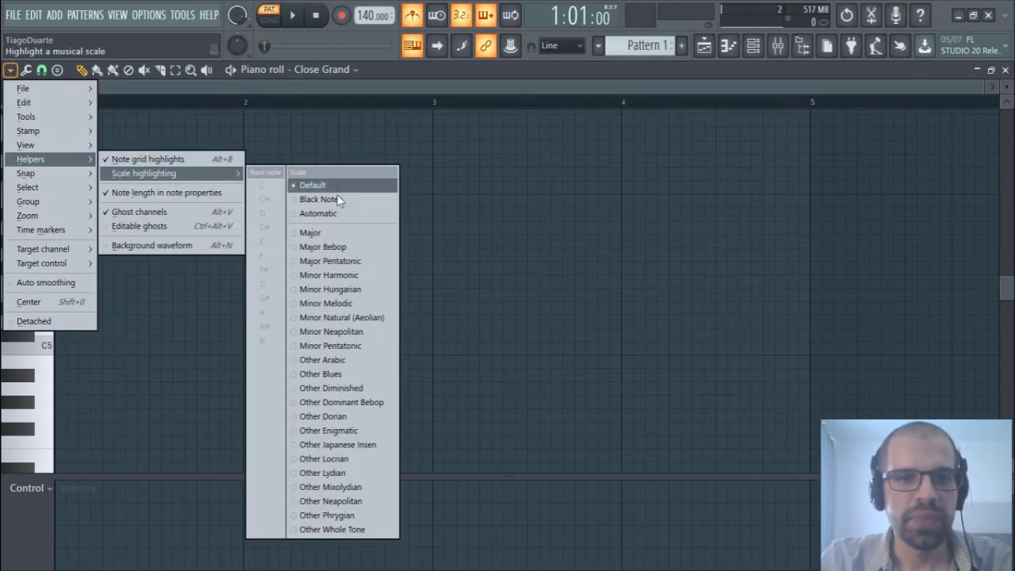
{"action": "left_click", "coordinate": [329, 240]}
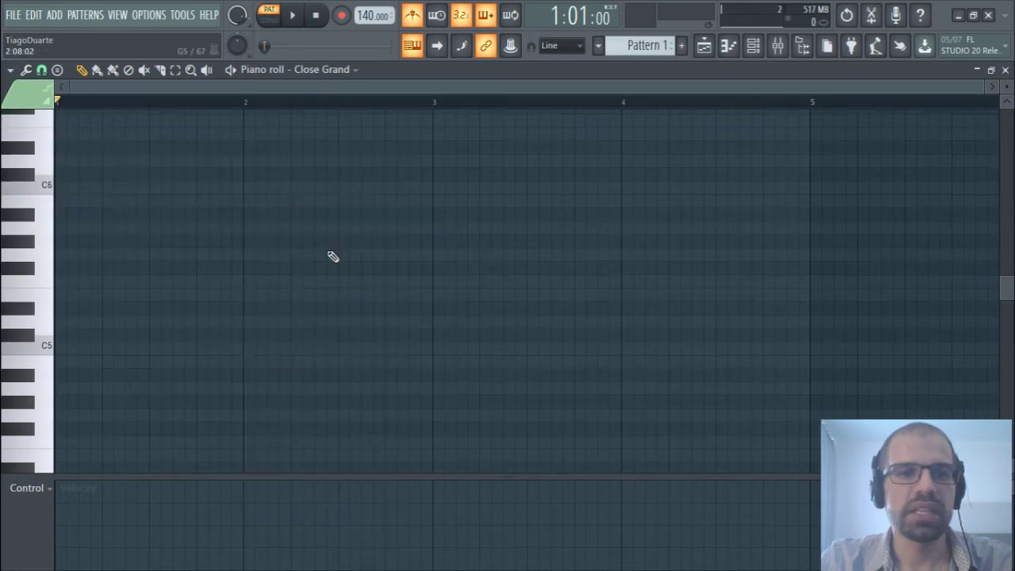
Place a test C5 note on the second beat of bar 1 and delete it
{"action": "scroll", "coordinate": [245, 237], "scroll_direction": "up", "scroll_amount": 3}
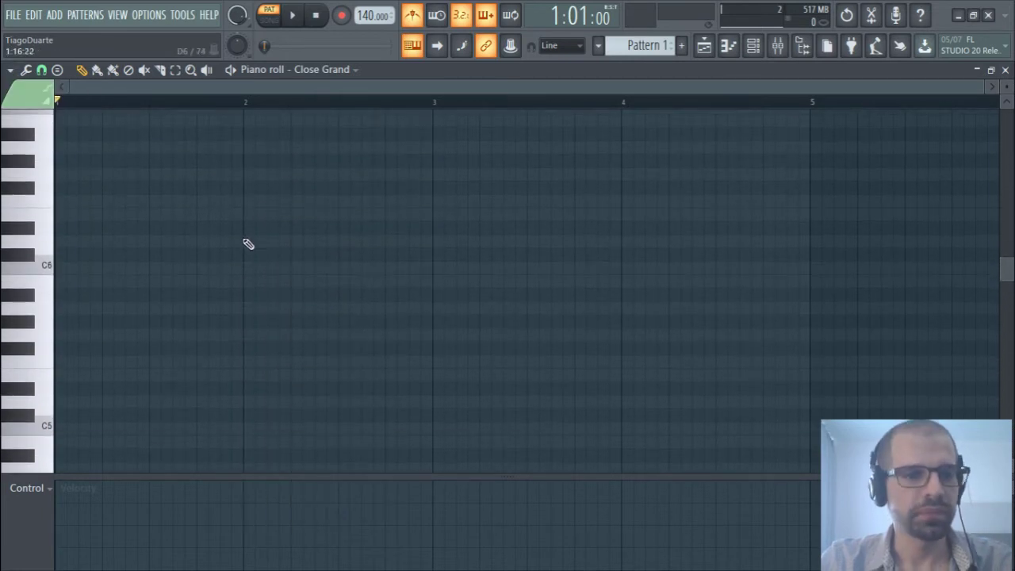
{"action": "scroll", "coordinate": [253, 285], "scroll_direction": "down", "scroll_amount": 2}
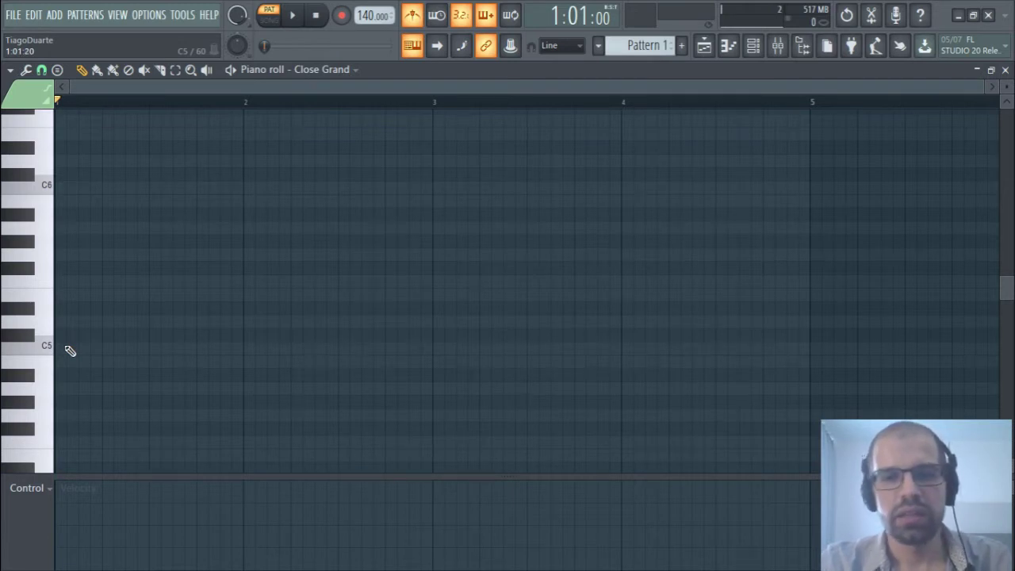
{"action": "left_click", "coordinate": [111, 347]}
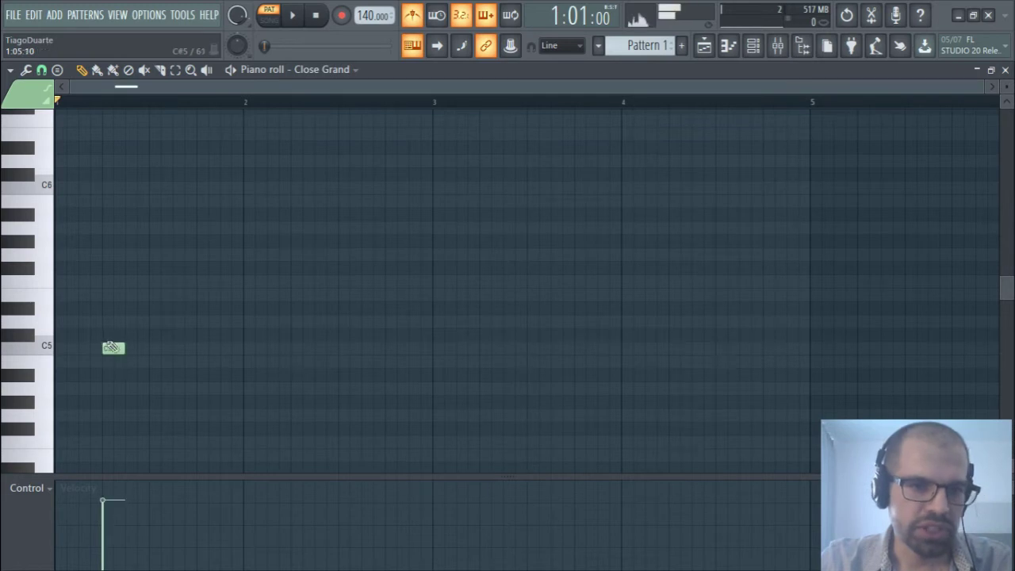
{"action": "right_click", "coordinate": [112, 348]}
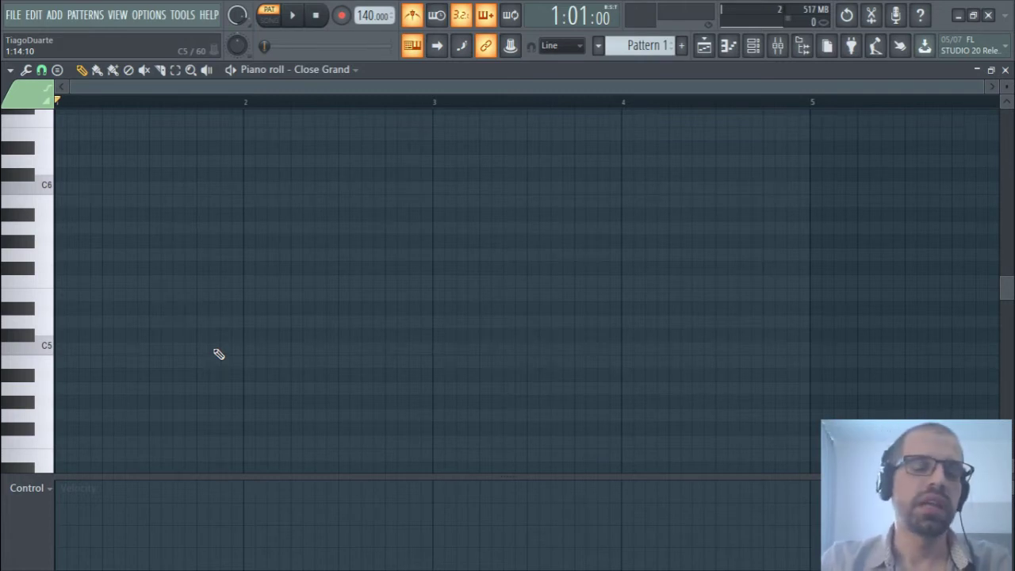
Write an ascending C major scale from the start of bar 1 using the notes C5, D5, E5, F5, G5, A5 and B5
{"action": "left_click", "coordinate": [62, 350]}
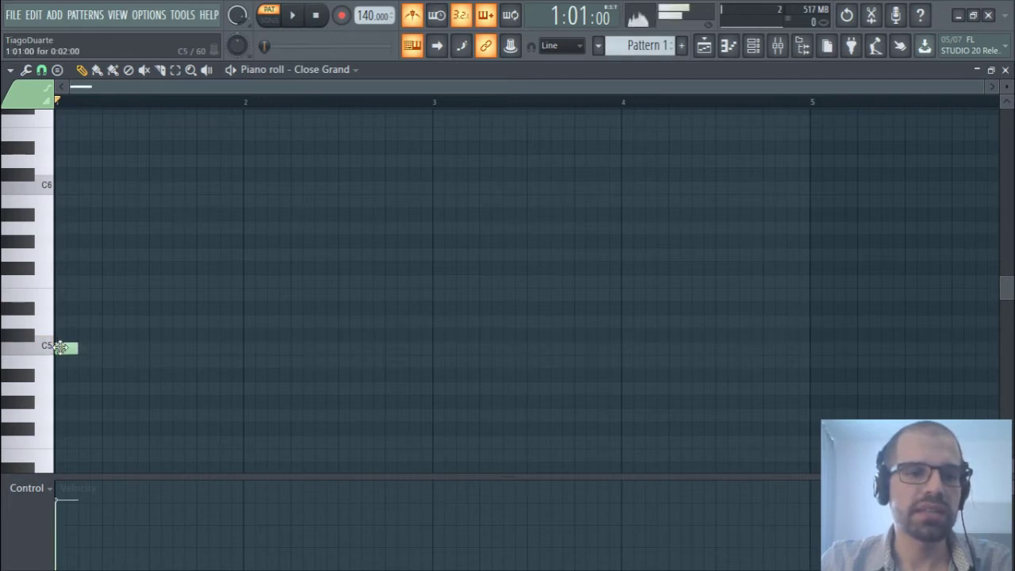
{"action": "left_click", "coordinate": [84, 321]}
{"action": "left_click", "coordinate": [111, 294]}
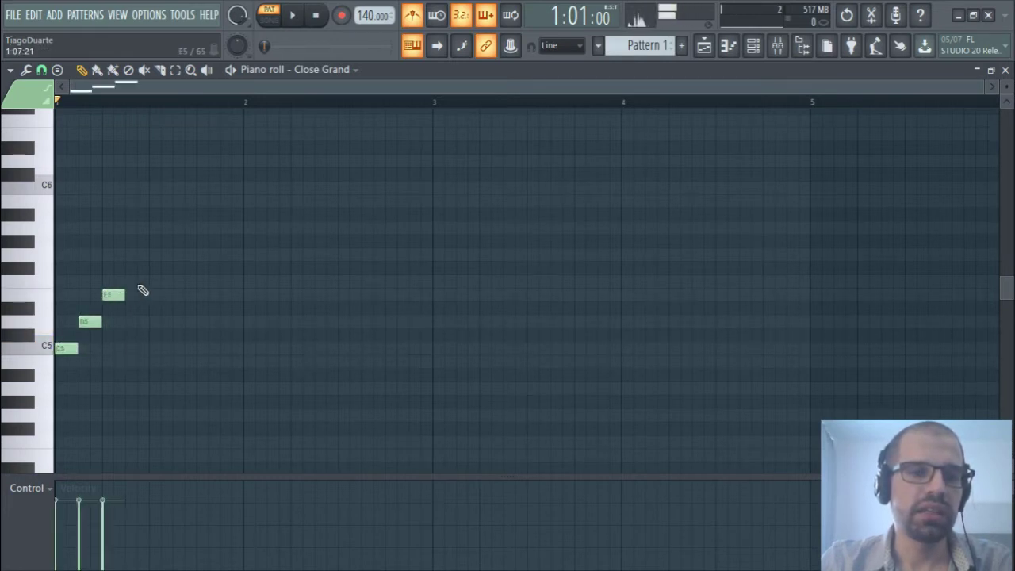
{"action": "left_click", "coordinate": [128, 281]}
{"action": "left_click", "coordinate": [159, 255]}
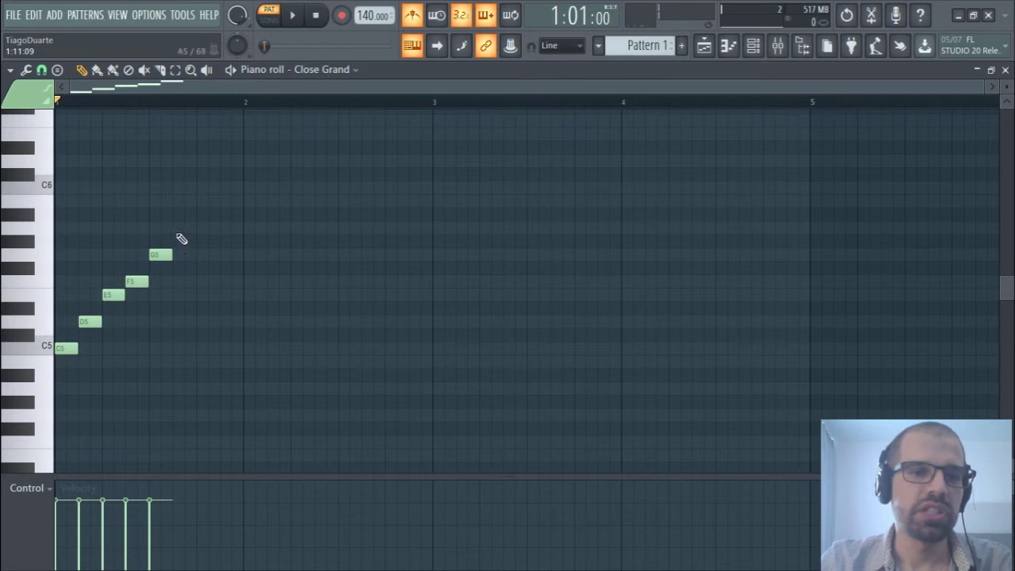
{"action": "left_click", "coordinate": [181, 228]}
{"action": "left_click", "coordinate": [205, 201]}
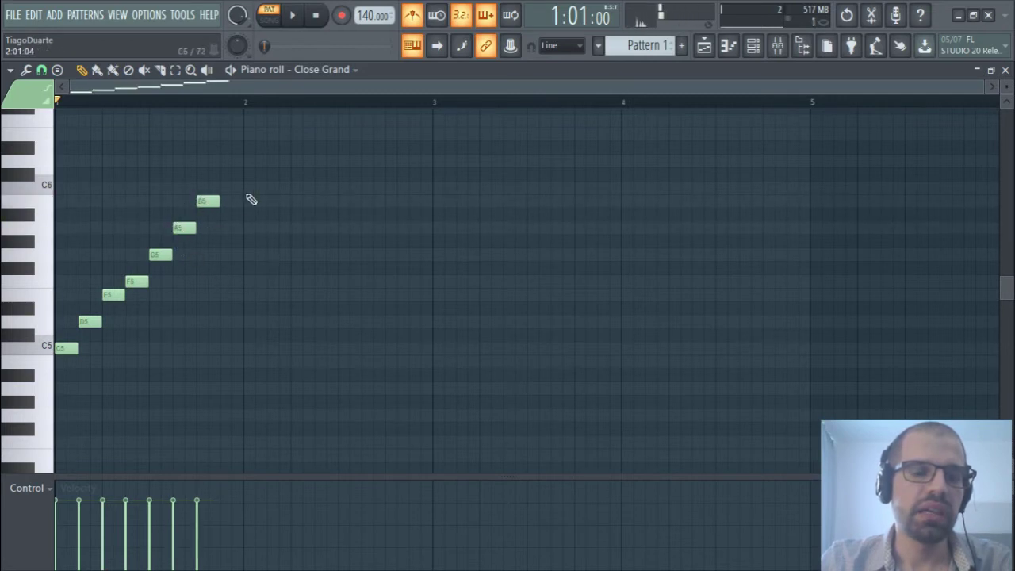
Add a C6 note after the B5 at the end of bar 1 and delete it
{"action": "left_click", "coordinate": [223, 188]}
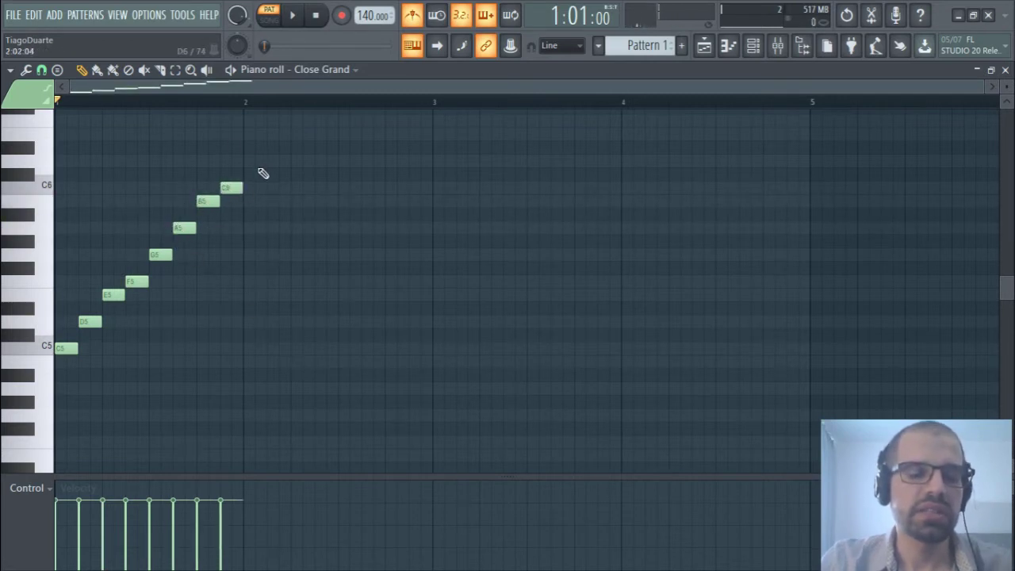
{"action": "left_click_drag", "start_coordinate": [258, 169], "coordinate": [90, 378]}
{"action": "left_click", "coordinate": [90, 378]}
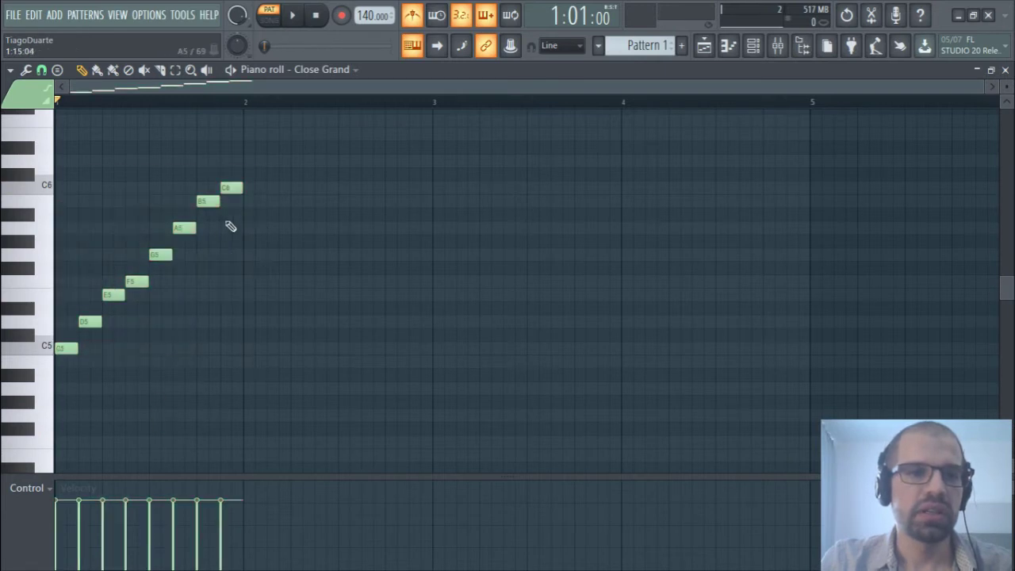
{"action": "right_click", "coordinate": [233, 188]}
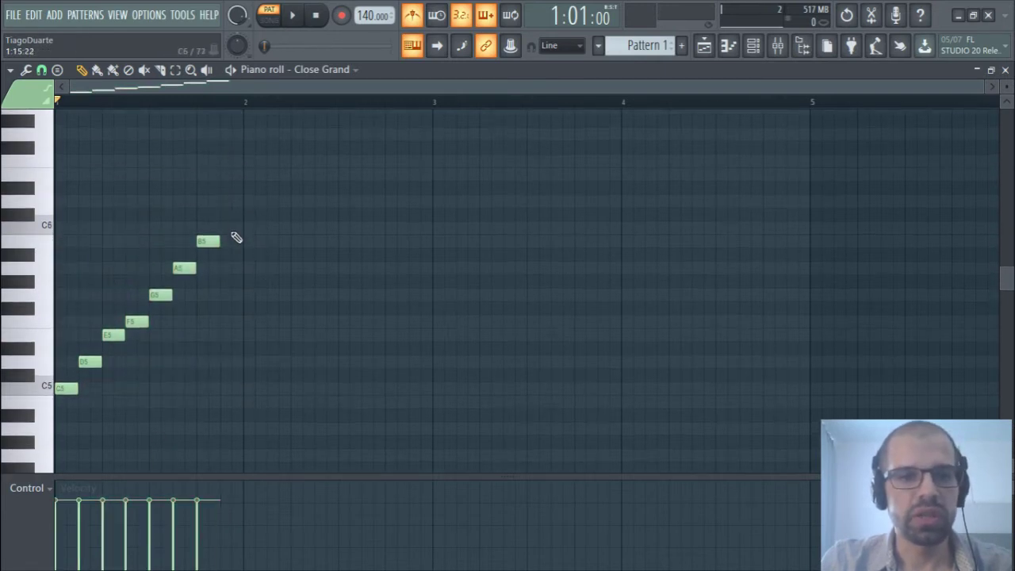
Audition the scale's range on the piano roll keyboard, from C5 through G5 to B5
{"action": "left_click", "coordinate": [49, 347]}
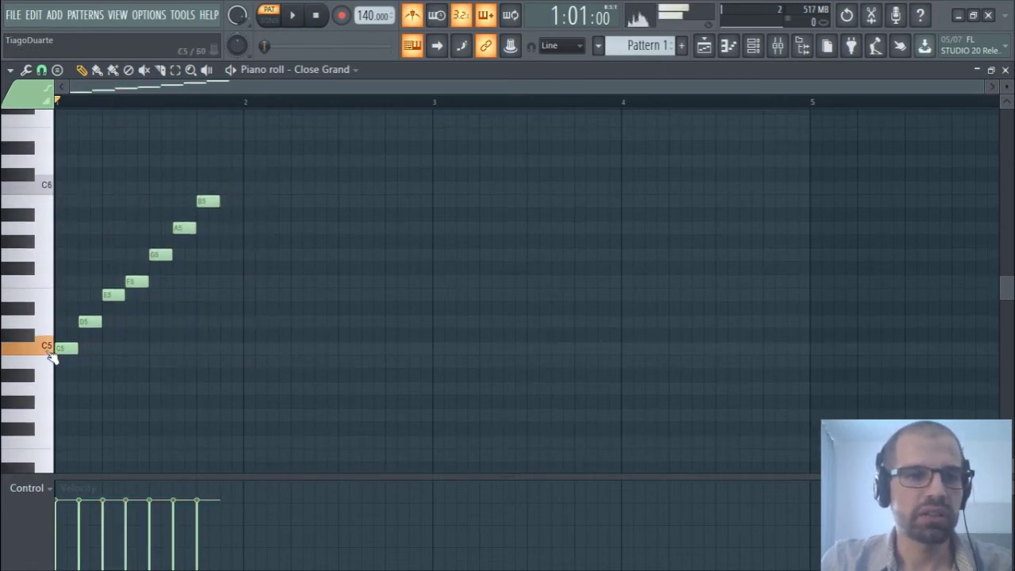
{"action": "left_click", "coordinate": [55, 254]}
{"action": "left_click", "coordinate": [50, 206]}
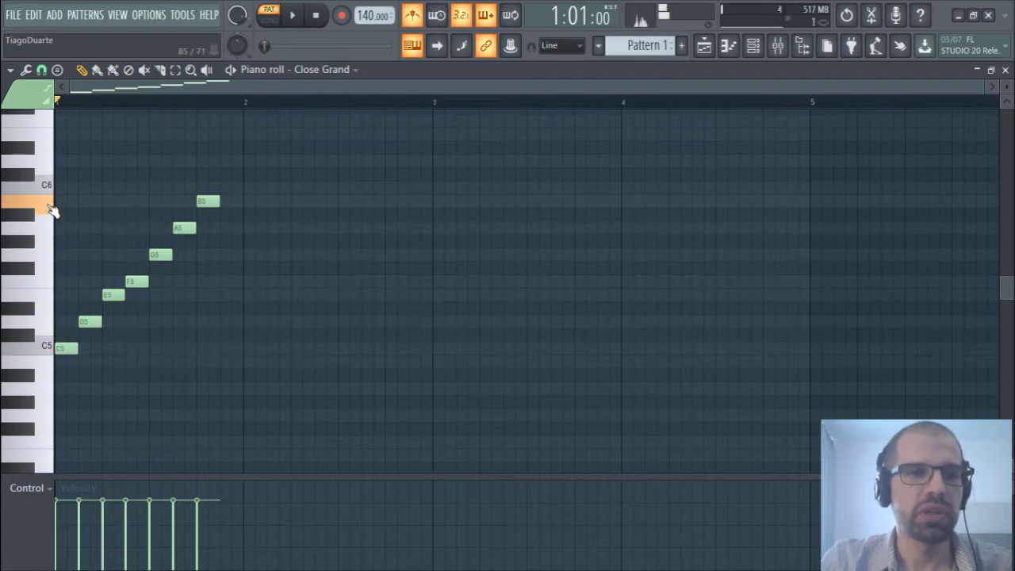
Try continuing the scale with a copy of its seven notes starting on C6, and delete the copied notes
{"action": "mouse_move", "coordinate": [230, 168]}
{"action": "left_mouse_down"}
{"action": "mouse_move", "coordinate": [129, 360]}
{"action": "mouse_move", "coordinate": [56, 358]}
{"action": "mouse_move", "coordinate": [225, 186]}
{"action": "left_mouse_up"}
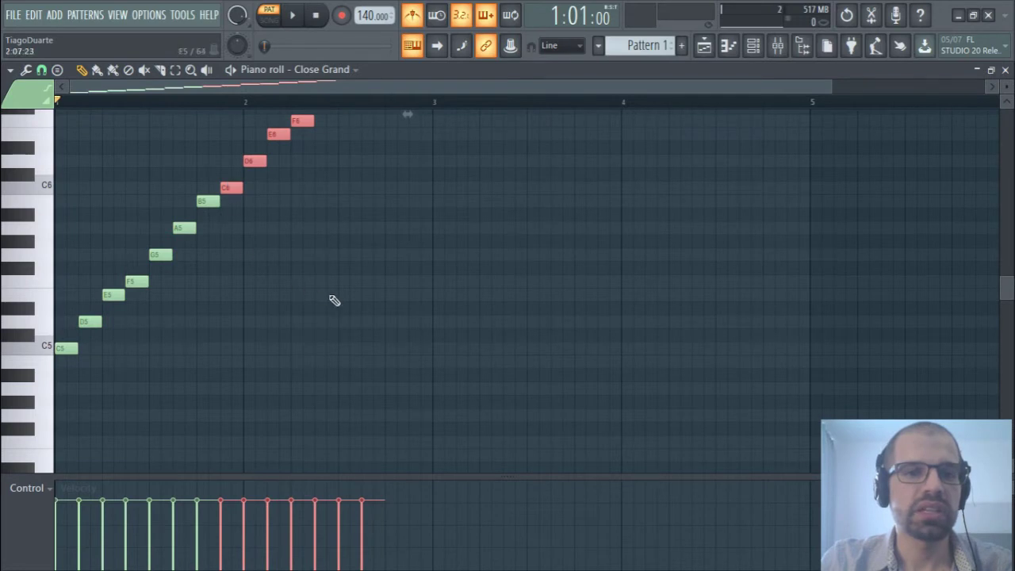
{"action": "scroll", "coordinate": [331, 297], "scroll_direction": "up", "scroll_amount": 3}
{"action": "key", "text": "Delete"}
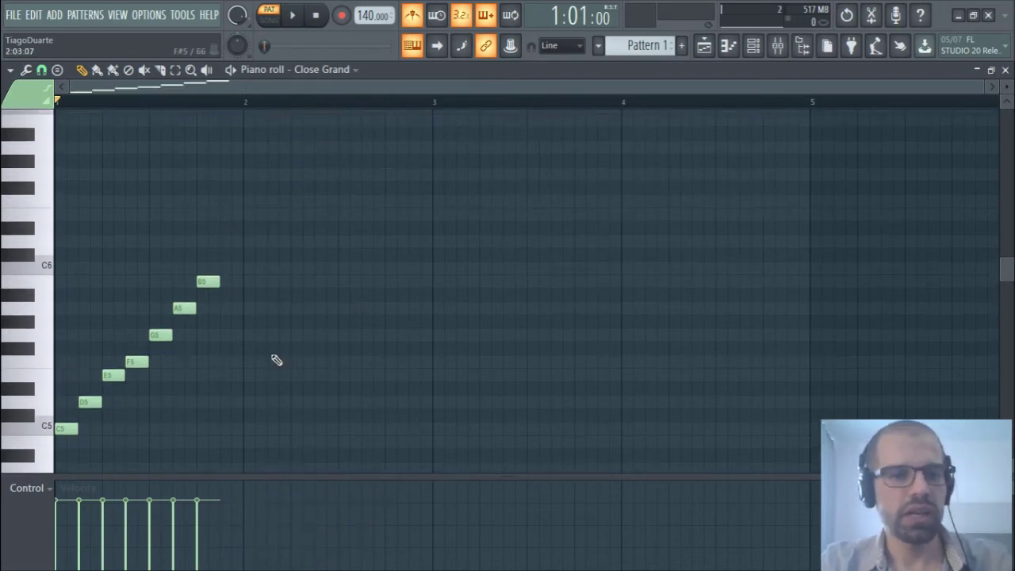
{"action": "scroll", "coordinate": [276, 361], "scroll_direction": "down", "scroll_amount": 2}
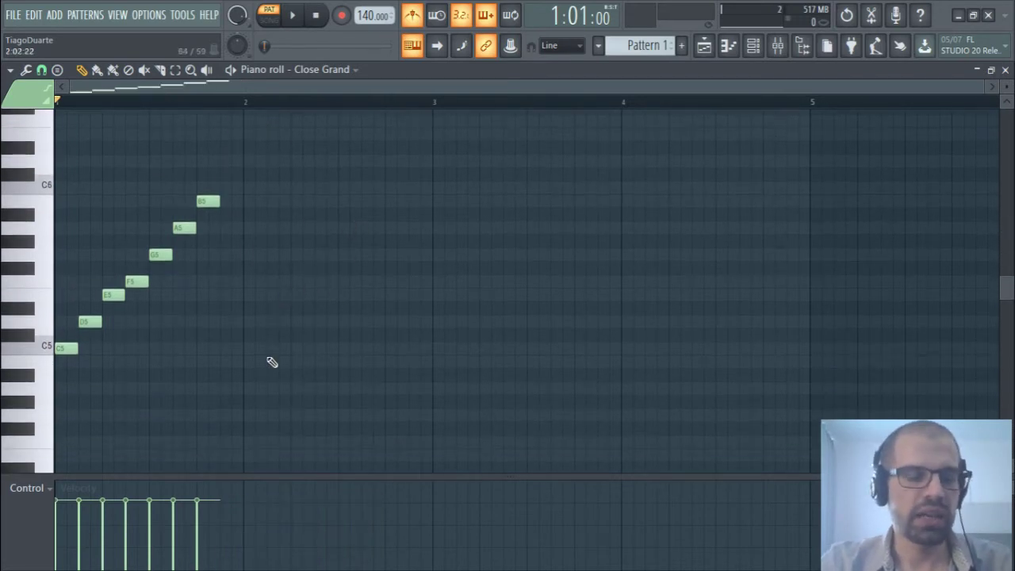
Play back the C major scale, stop playback and audition C5 on the piano roll keyboard
{"action": "left_click", "coordinate": [292, 16]}
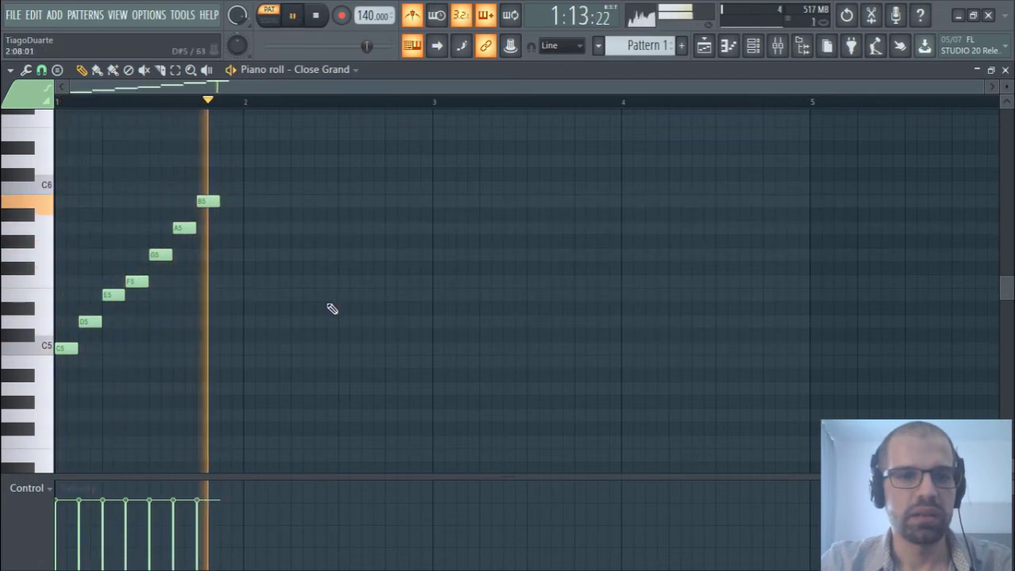
{"action": "key", "text": "space"}
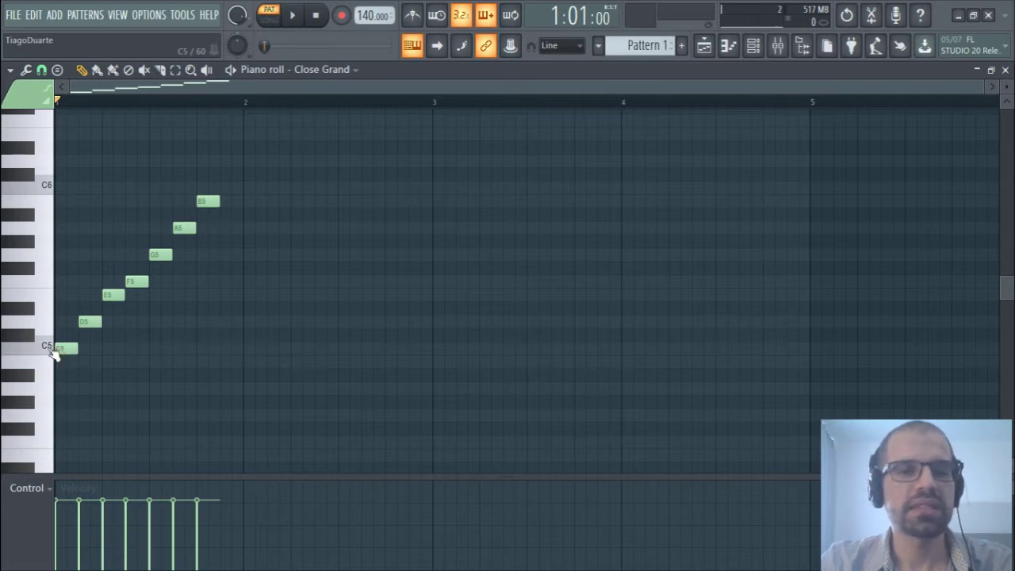
{"action": "mouse_move", "coordinate": [53, 355]}
{"action": "left_mouse_down"}
{"action": "mouse_move", "coordinate": [54, 203]}
{"action": "mouse_move", "coordinate": [45, 354]}
{"action": "mouse_move", "coordinate": [45, 205]}
{"action": "mouse_move", "coordinate": [48, 340]}
{"action": "mouse_move", "coordinate": [55, 198]}
{"action": "mouse_move", "coordinate": [49, 346]}
{"action": "left_mouse_up"}
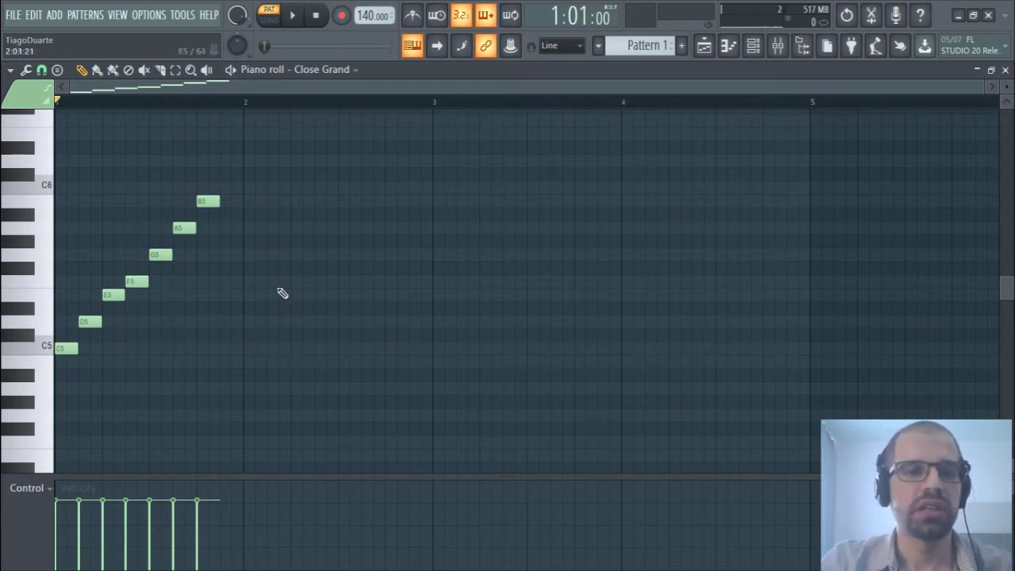
Select all seven scale notes and transpose them up two semitones so the scale starts on D5
{"action": "left_click_drag", "start_coordinate": [267, 157], "coordinate": [69, 371]}
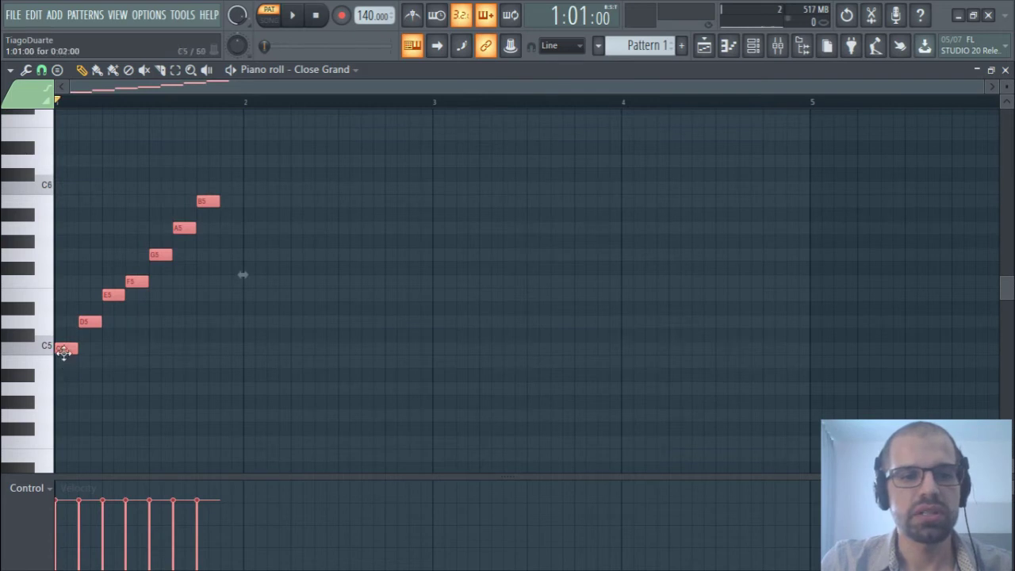
{"action": "left_click_drag", "start_coordinate": [276, 143], "coordinate": [50, 365]}
{"action": "left_click_drag", "start_coordinate": [154, 329], "coordinate": [61, 310]}
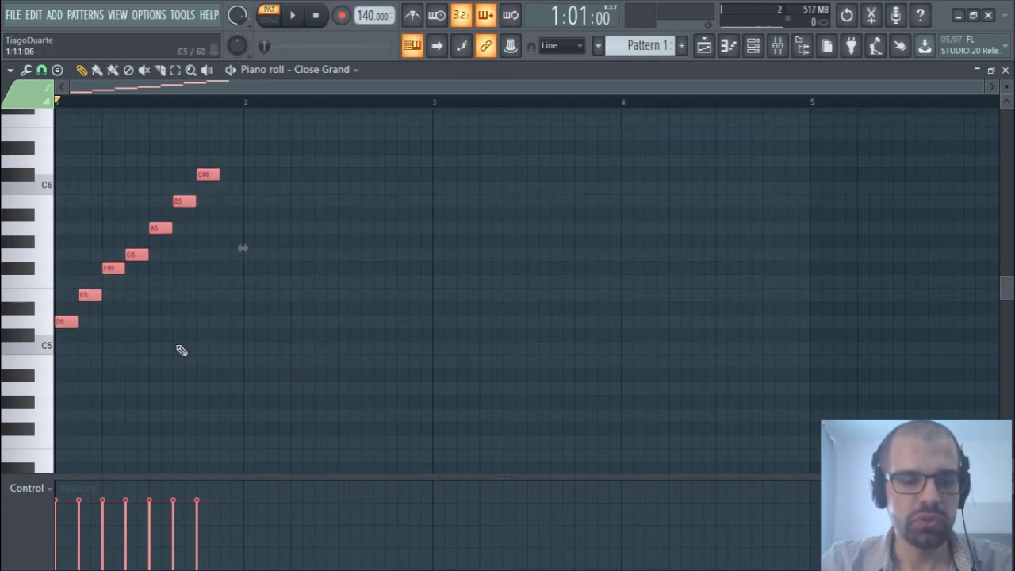
{"action": "left_click", "coordinate": [182, 351]}
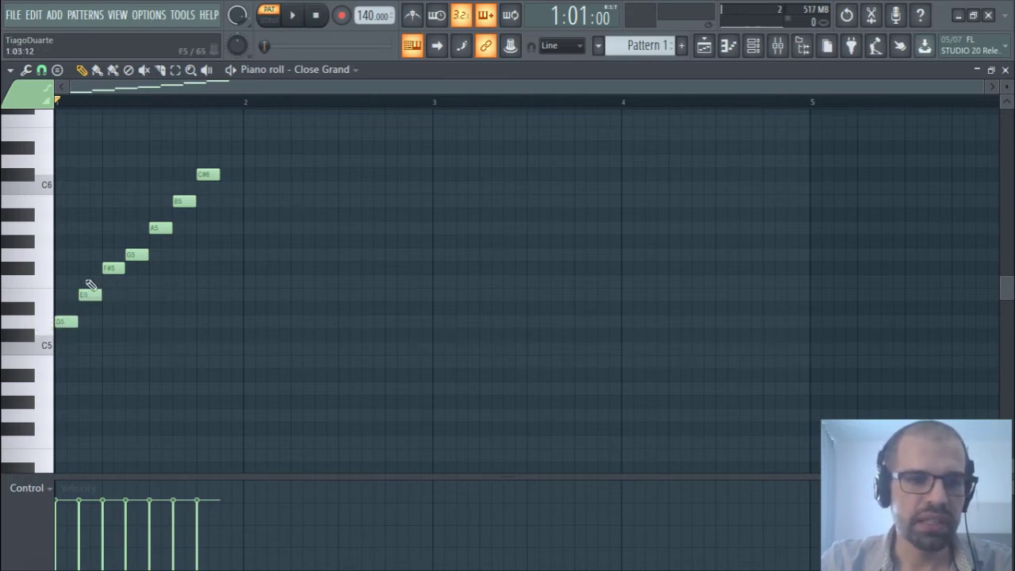
{"action": "left_click", "coordinate": [49, 285]}
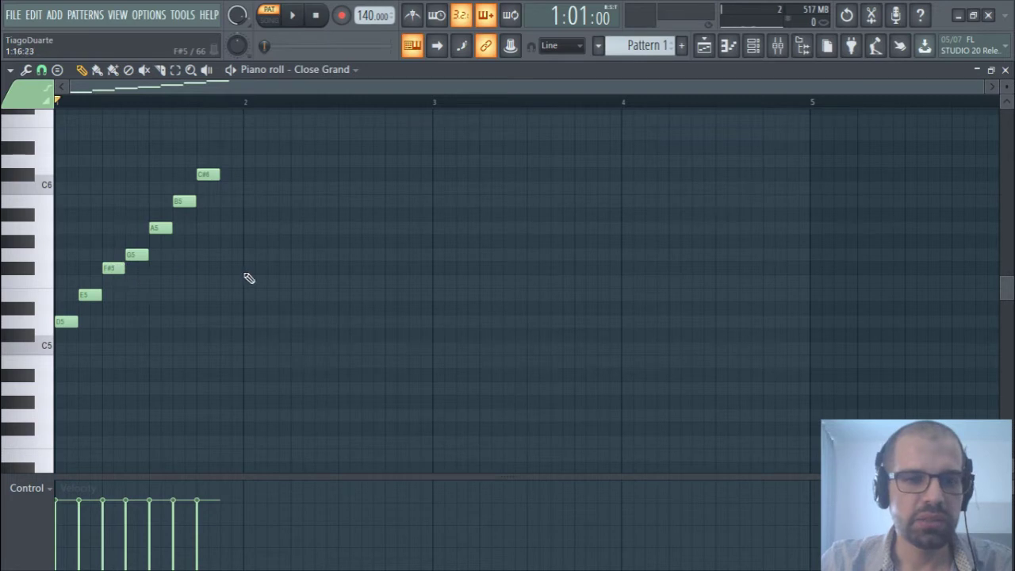
Change the scale highlighting root note to D, keeping the Major scale
{"action": "left_click", "coordinate": [11, 70]}
{"action": "mouse_move", "coordinate": [48, 159]}
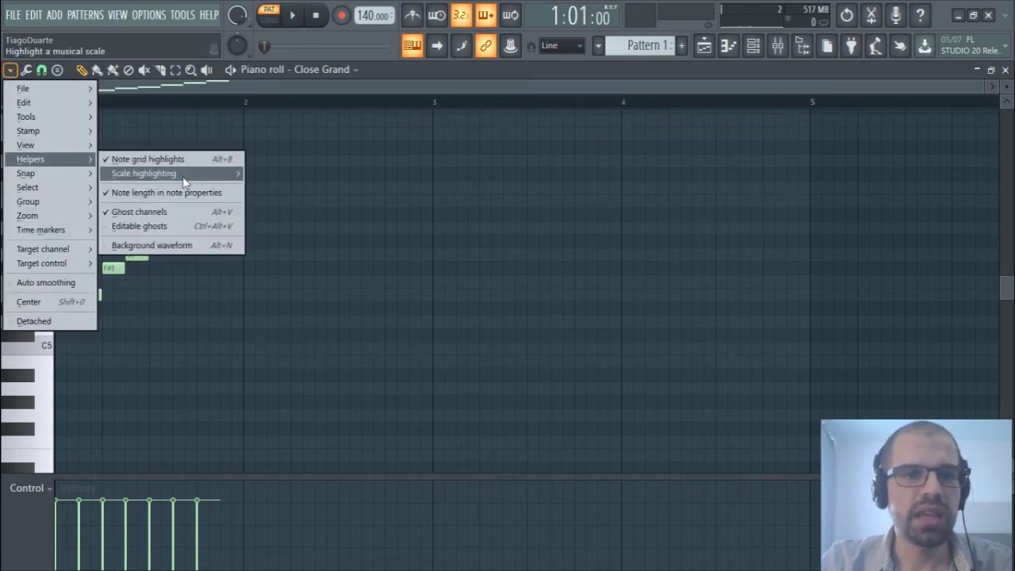
{"action": "mouse_move", "coordinate": [184, 174]}
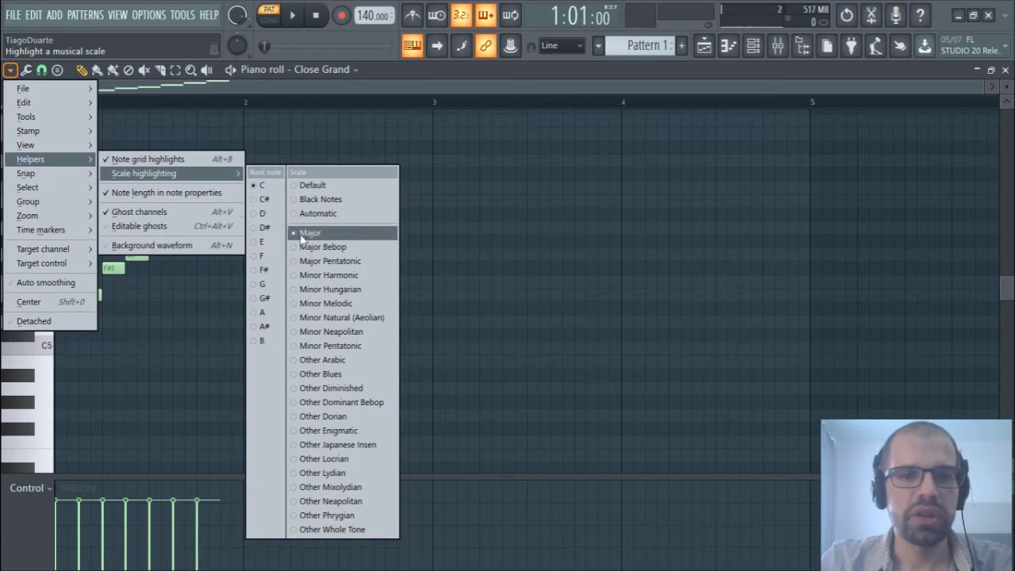
{"action": "left_click", "coordinate": [264, 216]}
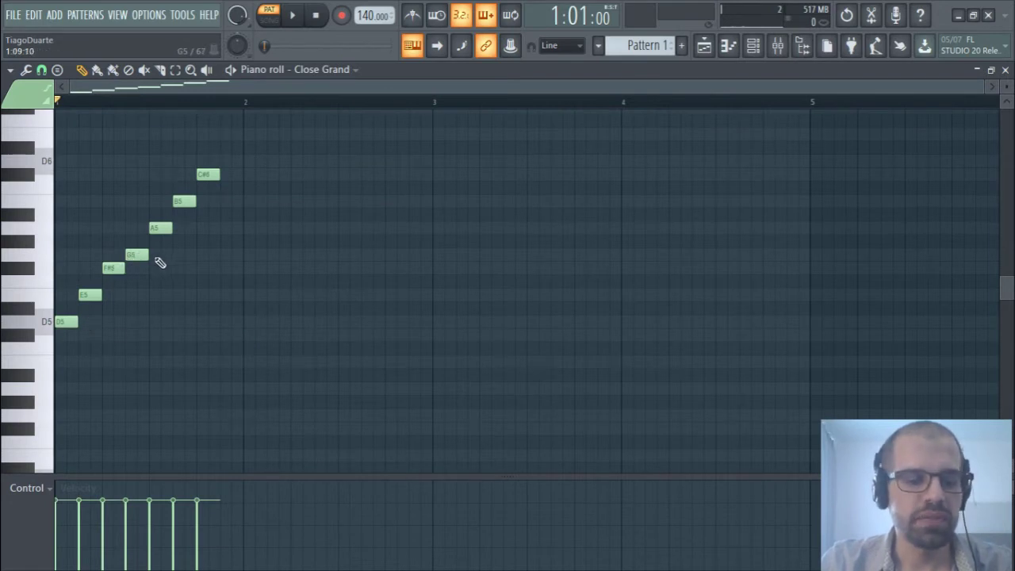
Place test notes on G5 and F#5 after the scale and delete them
{"action": "mouse_move", "coordinate": [140, 257]}
{"action": "left_mouse_down"}
{"action": "mouse_move", "coordinate": [116, 260]}
{"action": "mouse_move", "coordinate": [140, 260]}
{"action": "left_mouse_up"}
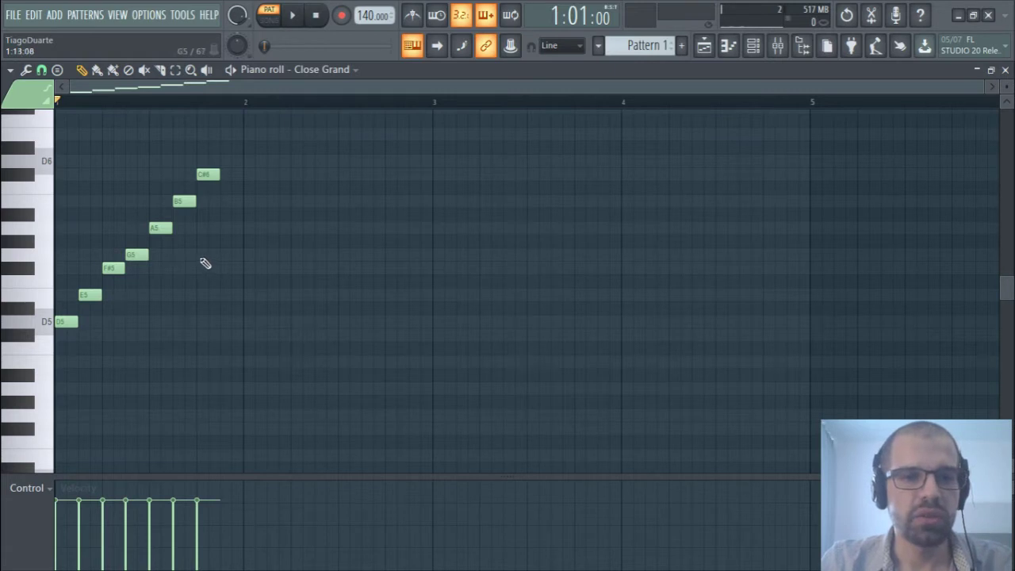
{"action": "left_click", "coordinate": [205, 259]}
{"action": "left_click", "coordinate": [222, 265]}
{"action": "key", "text": "ctrl+z"}
{"action": "left_click", "coordinate": [221, 255]}
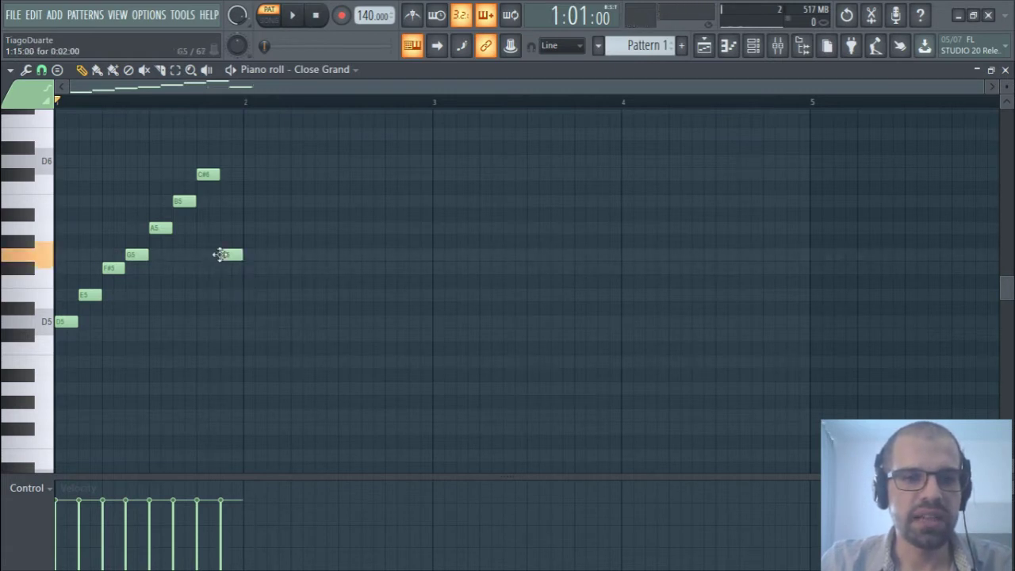
{"action": "left_click", "coordinate": [246, 269]}
{"action": "right_click", "coordinate": [254, 270]}
{"action": "right_click", "coordinate": [230, 255]}
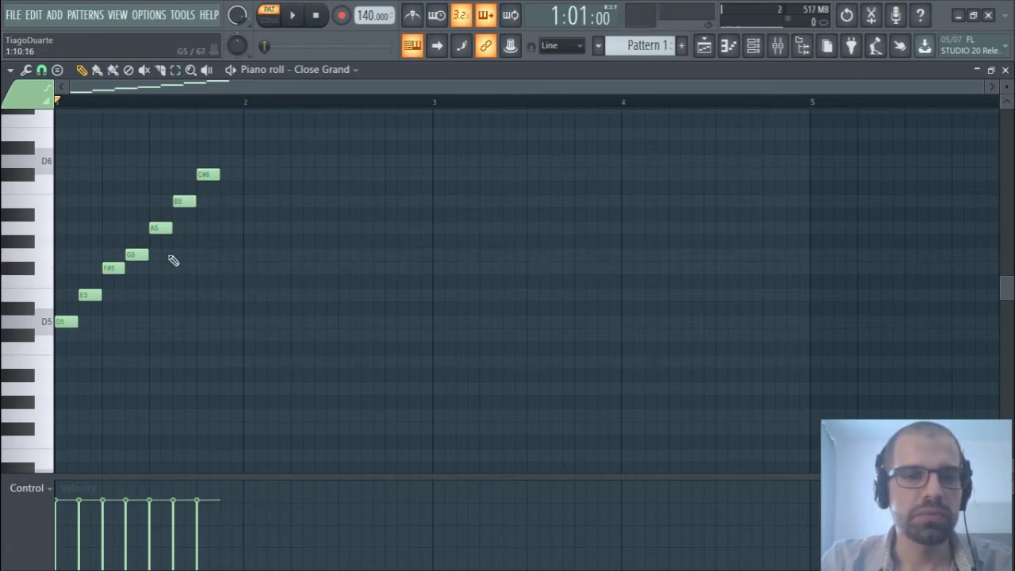
Play back the D major scale and stop playback
{"action": "key", "text": "space"}
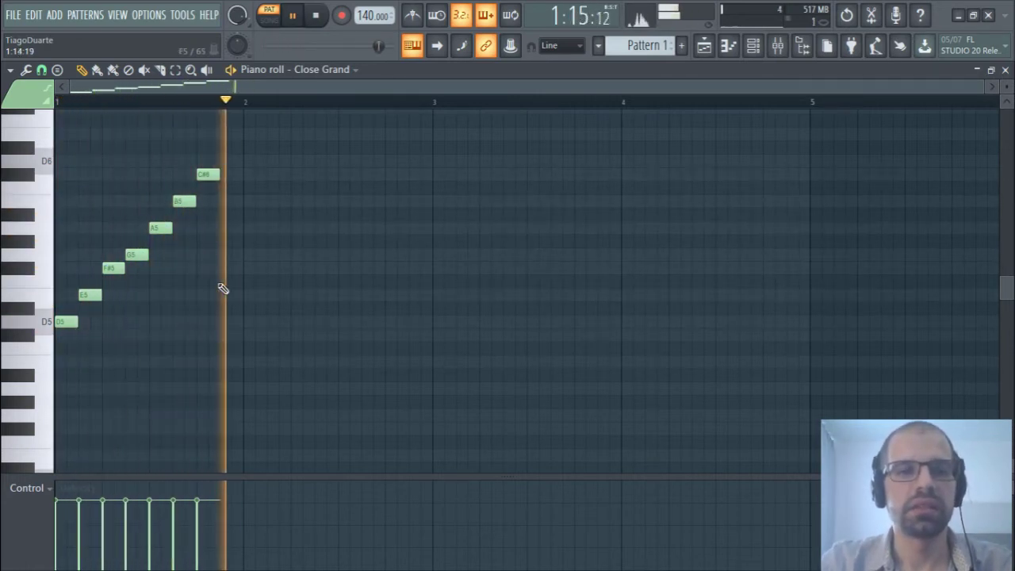
{"action": "key", "text": "space"}
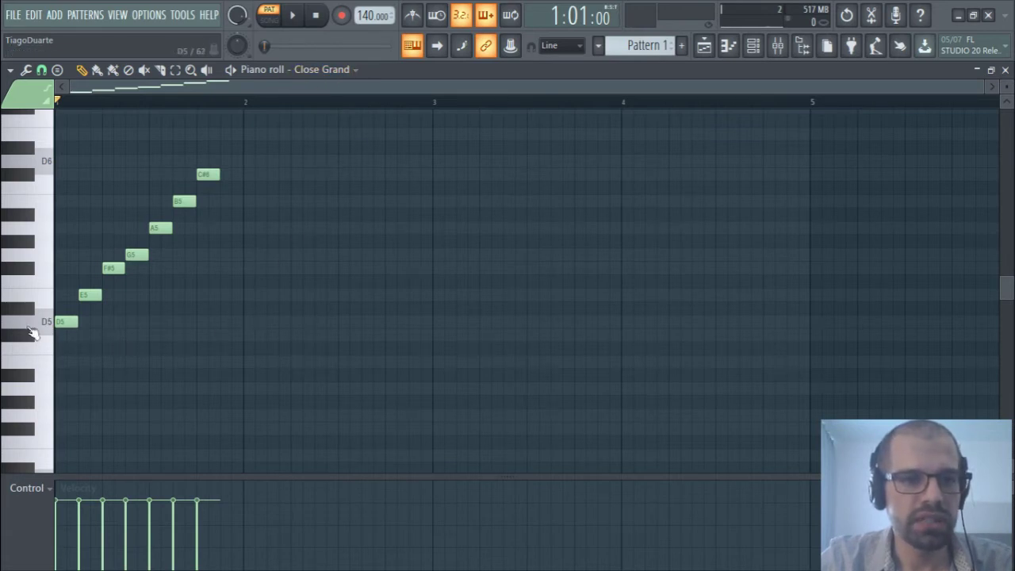
Close the Close Grand piano roll and open the Sampler channel's piano roll
{"action": "left_click", "coordinate": [1006, 71]}
{"action": "right_click", "coordinate": [113, 110]}
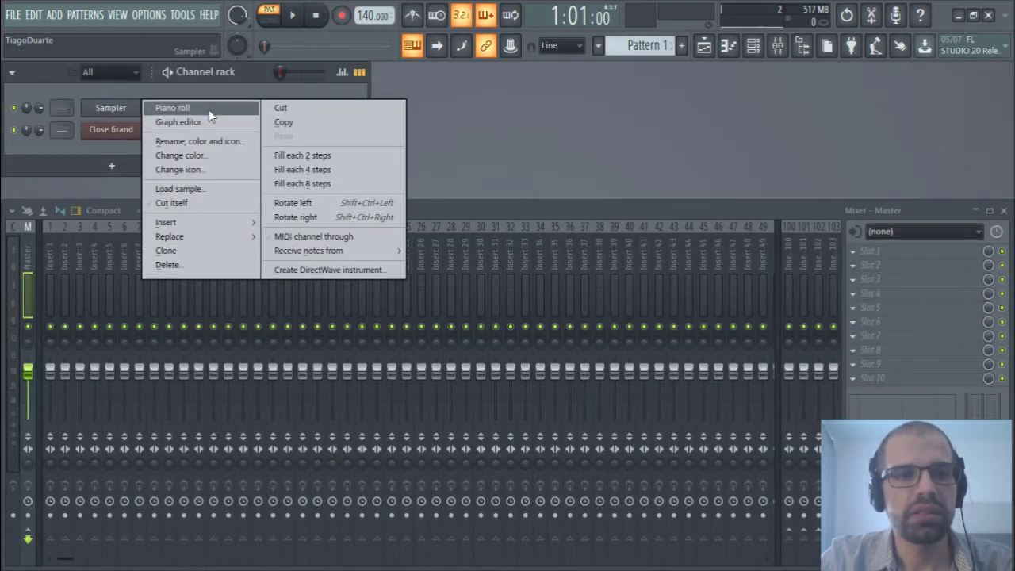
{"action": "left_click", "coordinate": [173, 108]}
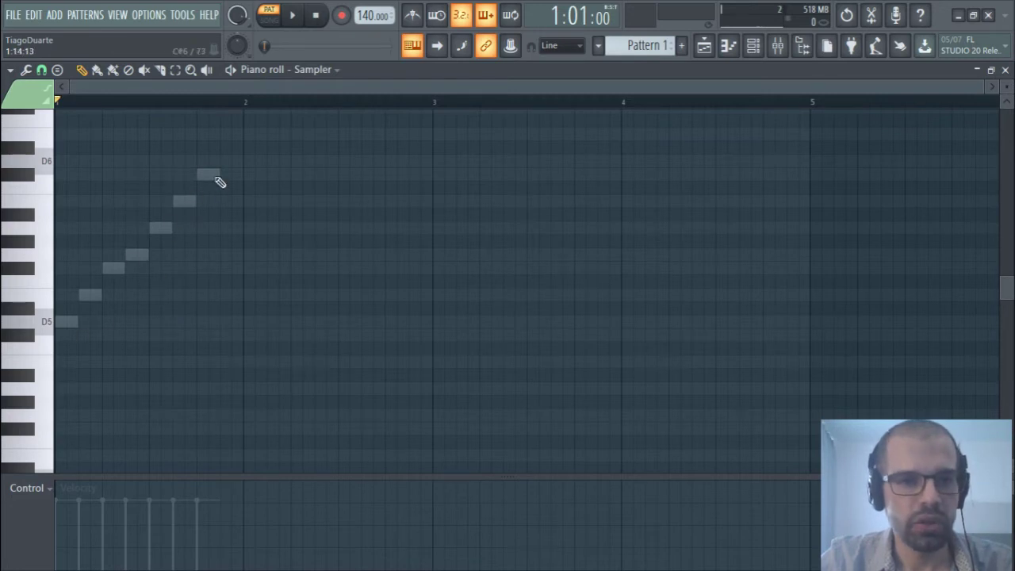
Write a D major scale from D5 to C#6 in the Sampler piano roll, one note per beat from bar 2
{"action": "left_click", "coordinate": [249, 323]}
{"action": "left_click", "coordinate": [295, 295]}
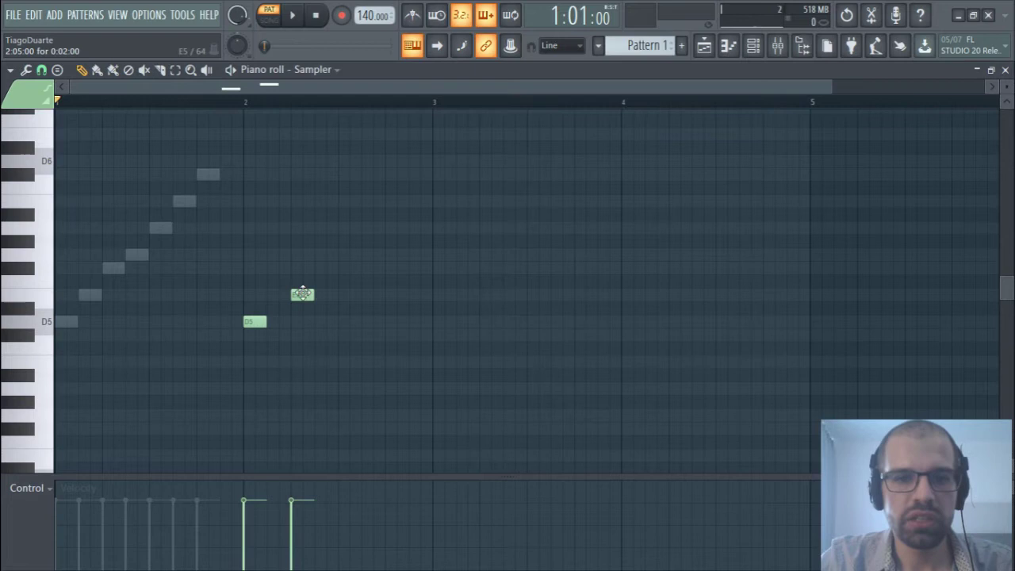
{"action": "left_click", "coordinate": [343, 268]}
{"action": "left_click", "coordinate": [389, 255]}
{"action": "left_click", "coordinate": [437, 227]}
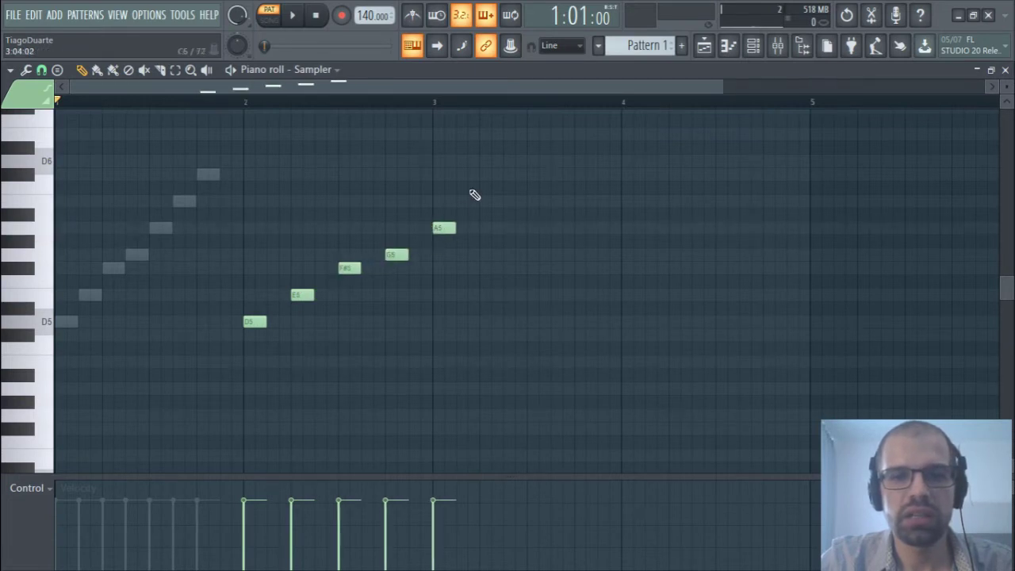
{"action": "left_click", "coordinate": [484, 200]}
{"action": "left_click", "coordinate": [531, 175]}
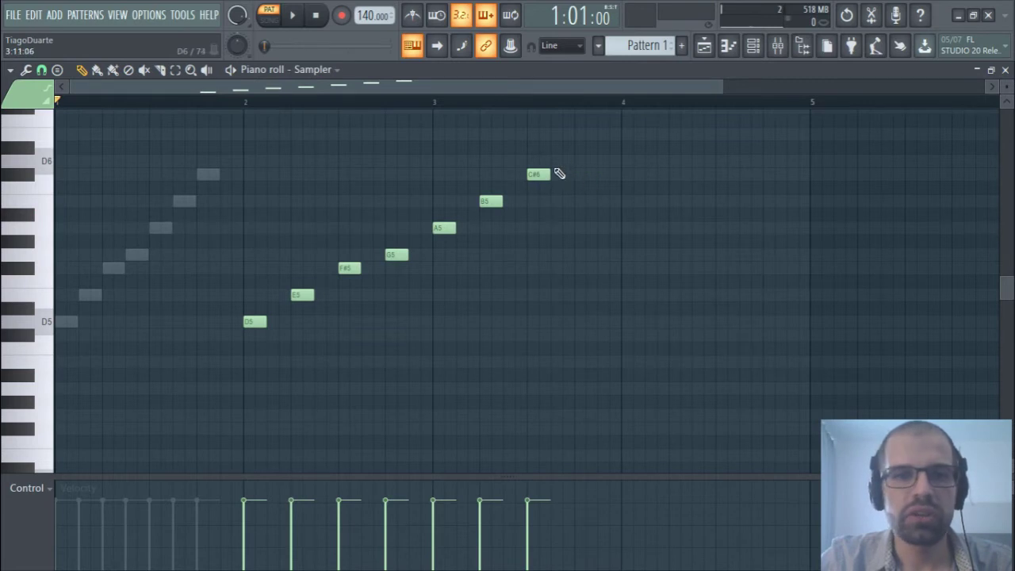
Delete all seven scale notes from the Sampler piano roll, from C#6 down to D5
{"action": "right_click", "coordinate": [542, 175]}
{"action": "right_click", "coordinate": [494, 201]}
{"action": "right_click", "coordinate": [446, 229]}
{"action": "right_click", "coordinate": [399, 256]}
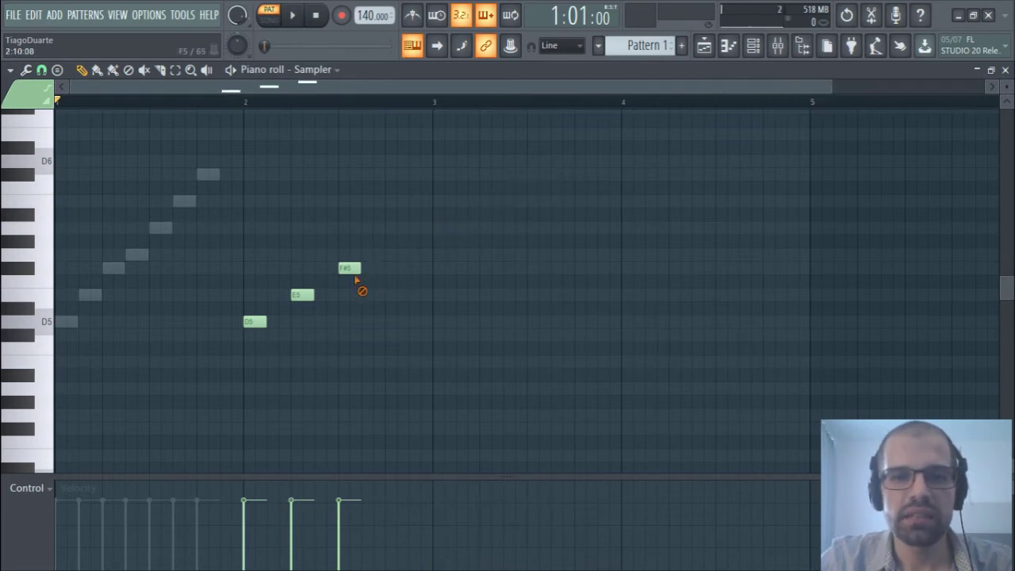
{"action": "right_click", "coordinate": [350, 269]}
{"action": "right_click", "coordinate": [302, 295]}
{"action": "right_click", "coordinate": [254, 321]}
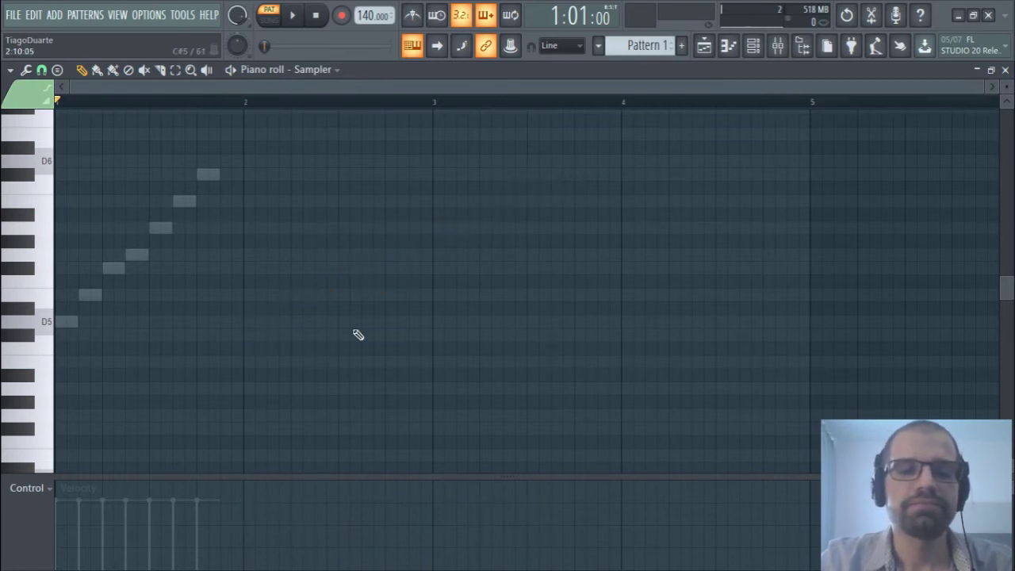
Switch from Pattern 1 to Pattern 2
{"action": "scroll", "coordinate": [646, 45], "scroll_direction": "down", "scroll_amount": 1}
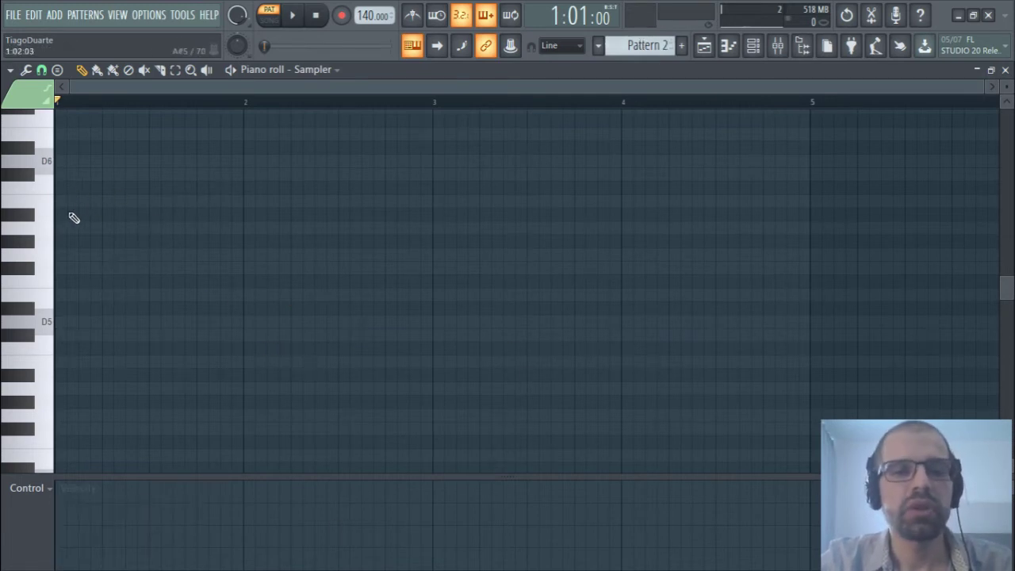
Place three D5 notes in bar 1 of Pattern 2's Sampler piano roll, and switch to Pattern 1
{"action": "left_click", "coordinate": [71, 322]}
{"action": "left_click", "coordinate": [147, 322]}
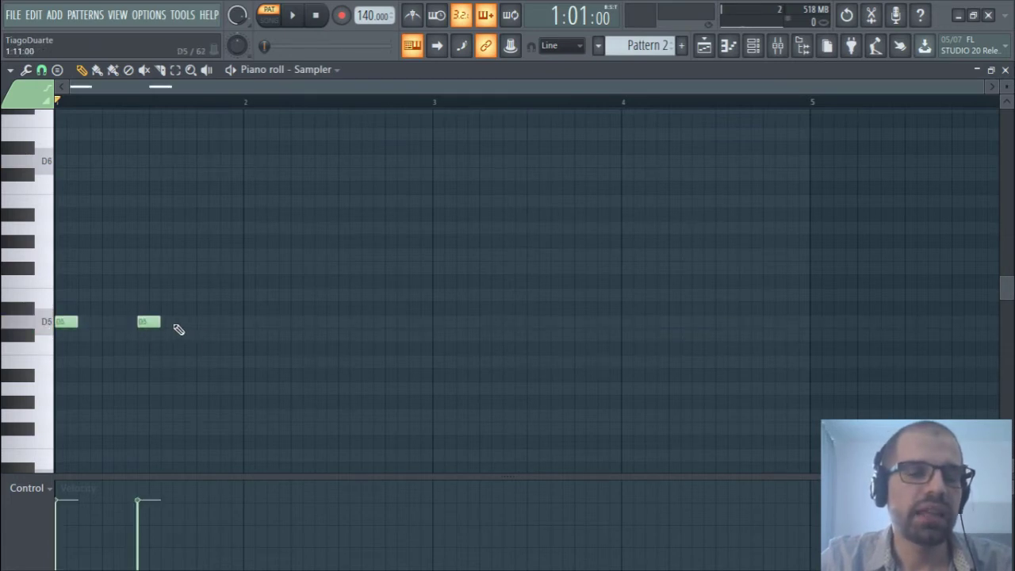
{"action": "left_click", "coordinate": [176, 326]}
{"action": "scroll", "coordinate": [644, 45], "scroll_direction": "down", "scroll_amount": 1}
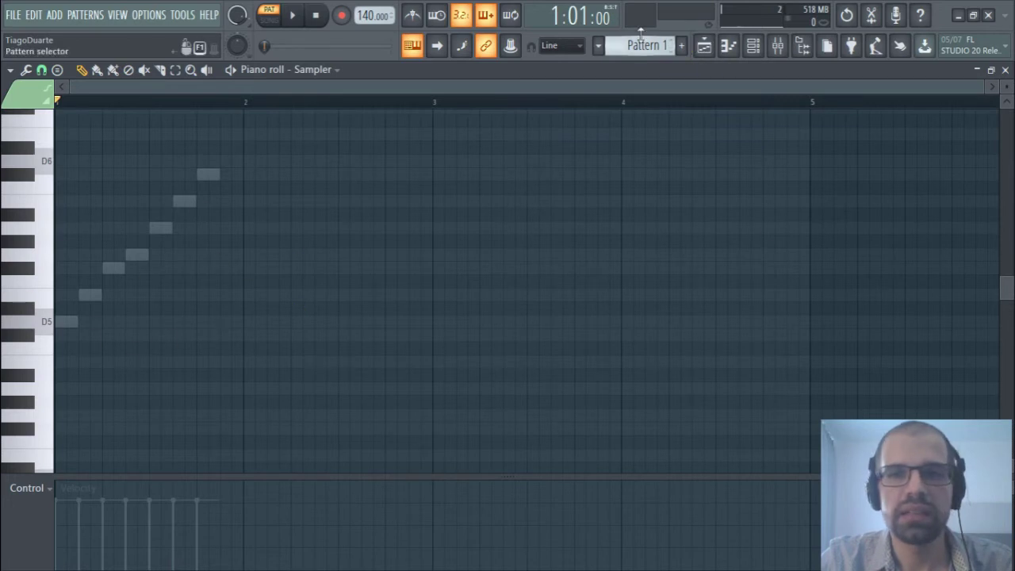
{"action": "scroll", "coordinate": [638, 45], "scroll_direction": "up", "scroll_amount": 1}
{"action": "scroll", "coordinate": [638, 45], "scroll_direction": "down", "scroll_amount": 1}
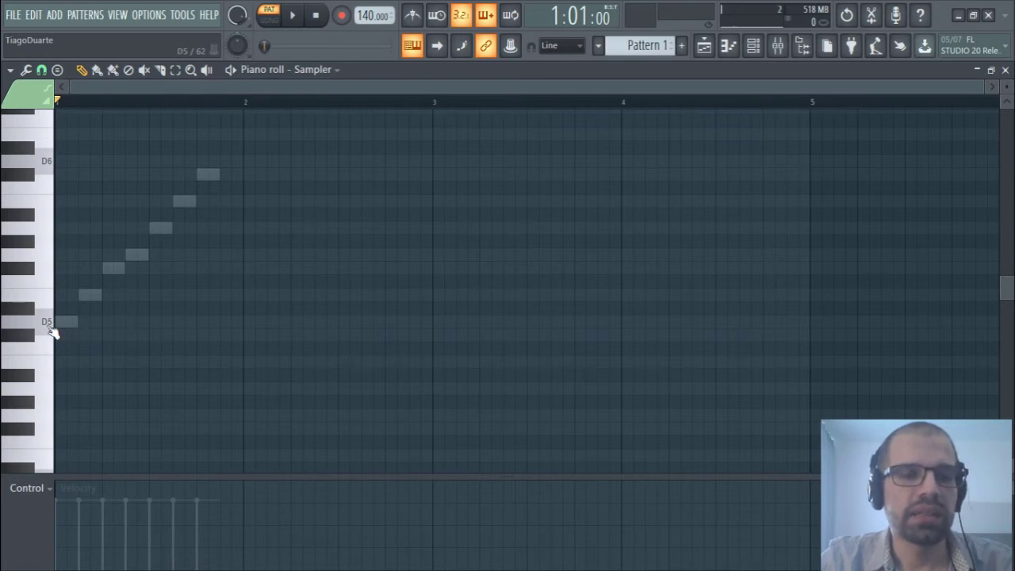
Draw a D5 note spanning all of bar 1 in Pattern 1, and switch back to Pattern 2
{"action": "left_click", "coordinate": [66, 324]}
{"action": "left_click_drag", "start_coordinate": [77, 324], "coordinate": [245, 344]}
{"action": "scroll", "coordinate": [648, 45], "scroll_direction": "down", "scroll_amount": 1}
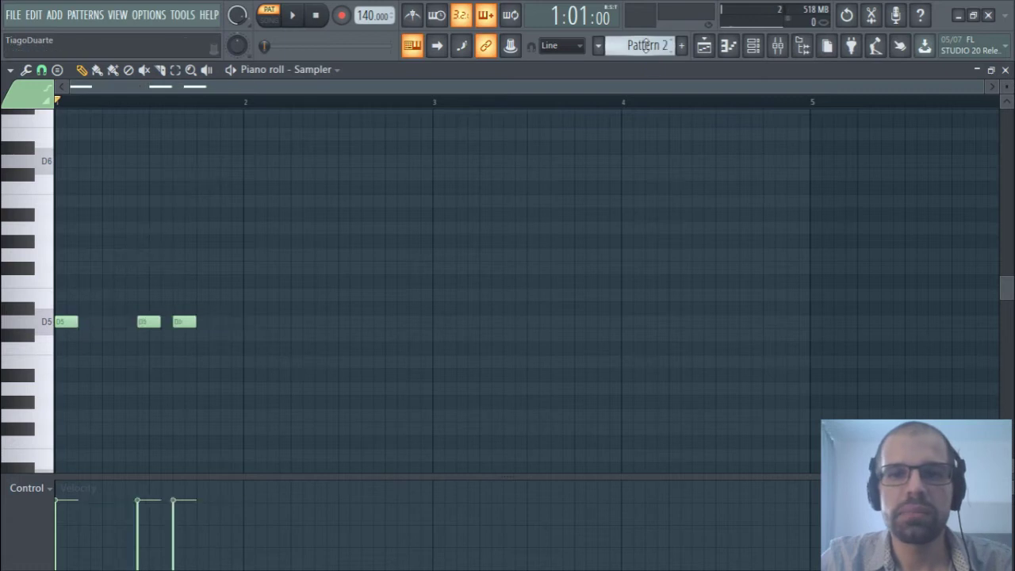
Raise the three D5 notes in Pattern 2 to E5, and delete them
{"action": "left_click_drag", "start_coordinate": [215, 290], "coordinate": [60, 294]}
{"action": "left_click", "coordinate": [138, 378]}
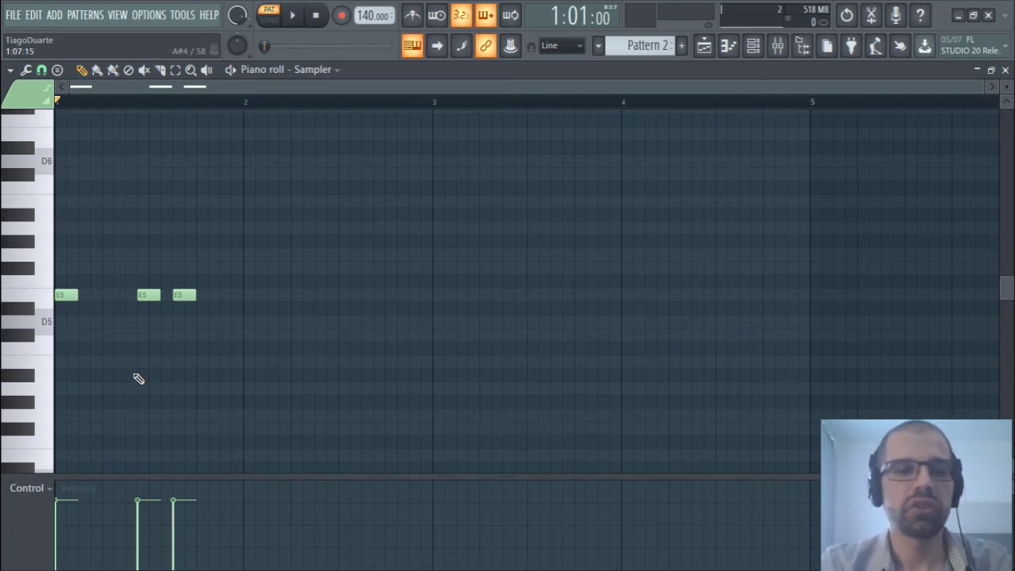
{"action": "right_click", "coordinate": [184, 295]}
{"action": "right_click", "coordinate": [149, 295]}
{"action": "right_click", "coordinate": [65, 295]}
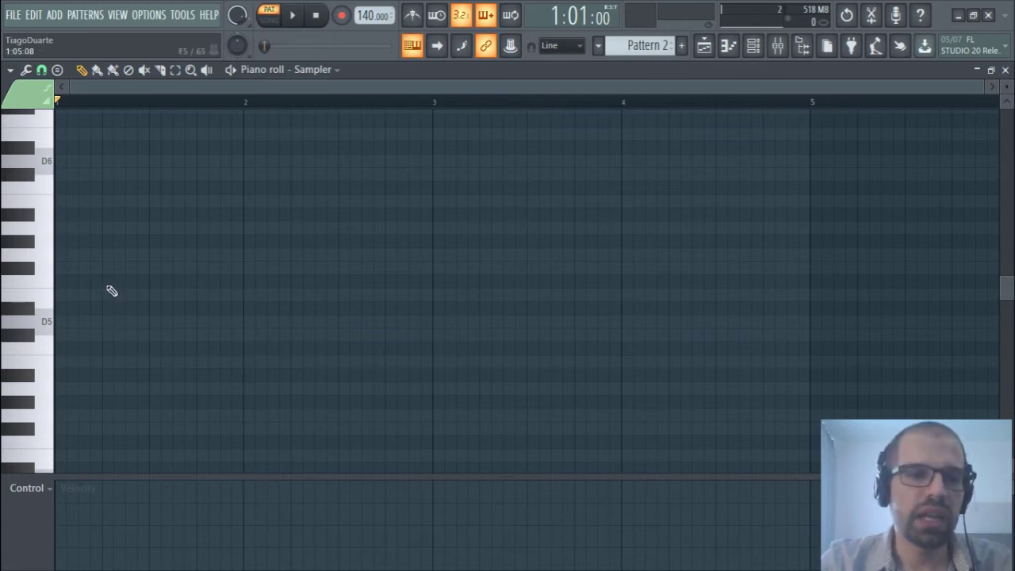
Place descending G5, F#5 and E5 notes in bar 1 of Pattern 2, and delete all three
{"action": "left_click", "coordinate": [111, 255]}
{"action": "left_click", "coordinate": [135, 268]}
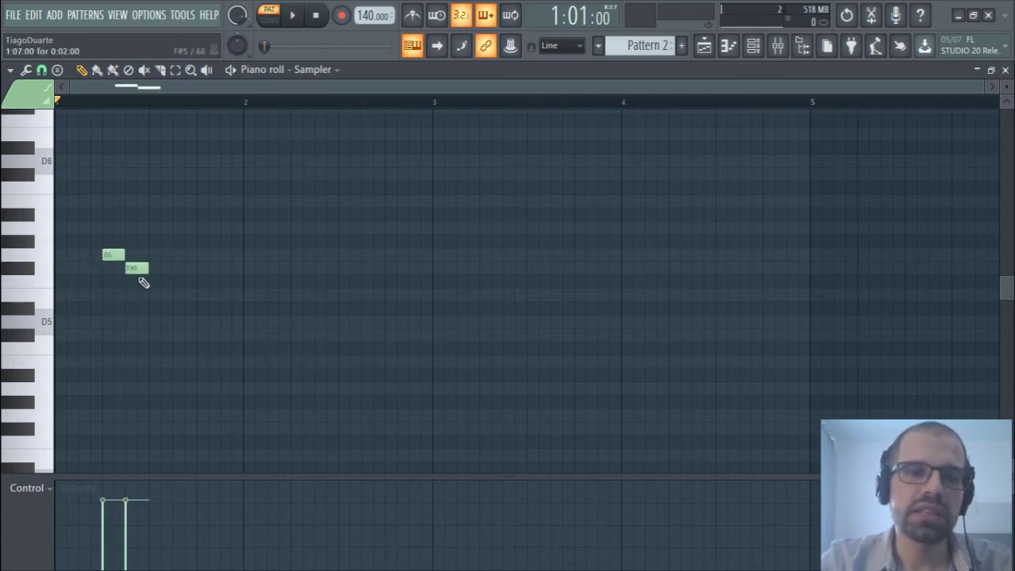
{"action": "left_click", "coordinate": [152, 294]}
{"action": "right_click", "coordinate": [153, 294]}
{"action": "right_click", "coordinate": [135, 268]}
{"action": "right_click", "coordinate": [111, 255]}
Switch to Pattern 1 and delete its bar-long D5 note from the Sampler piano roll
{"action": "scroll", "coordinate": [642, 45], "scroll_direction": "down", "scroll_amount": 1}
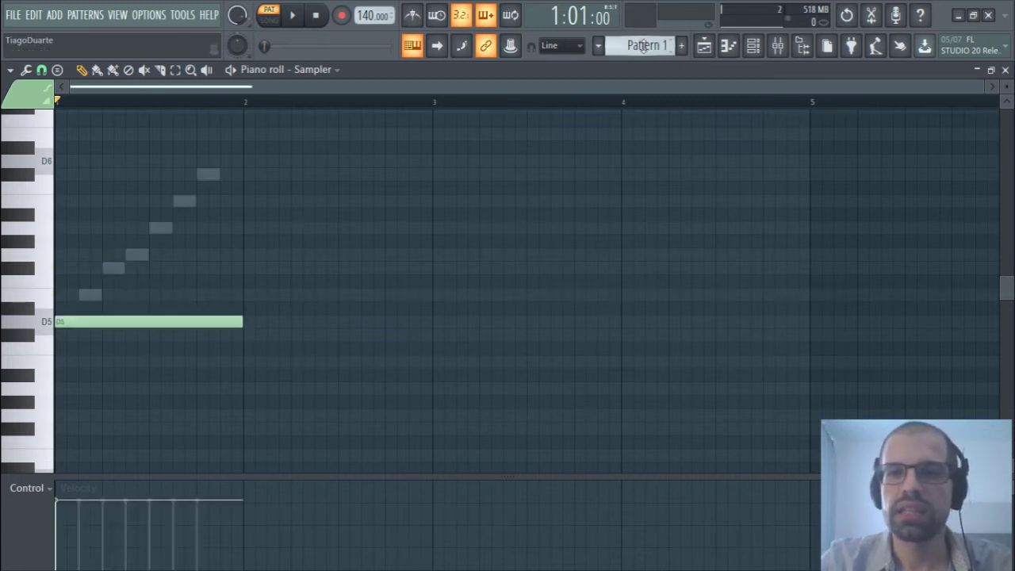
{"action": "right_click", "coordinate": [233, 320]}
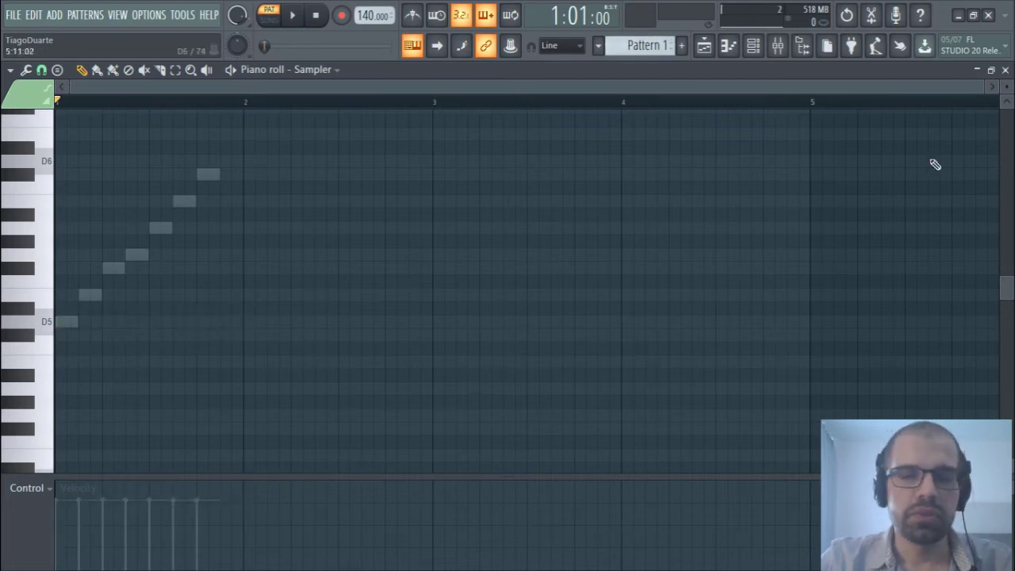
Open the Close Grand channel's piano roll and transpose its seven scale notes down two semitones to start on C5
{"action": "left_click", "coordinate": [1004, 70]}
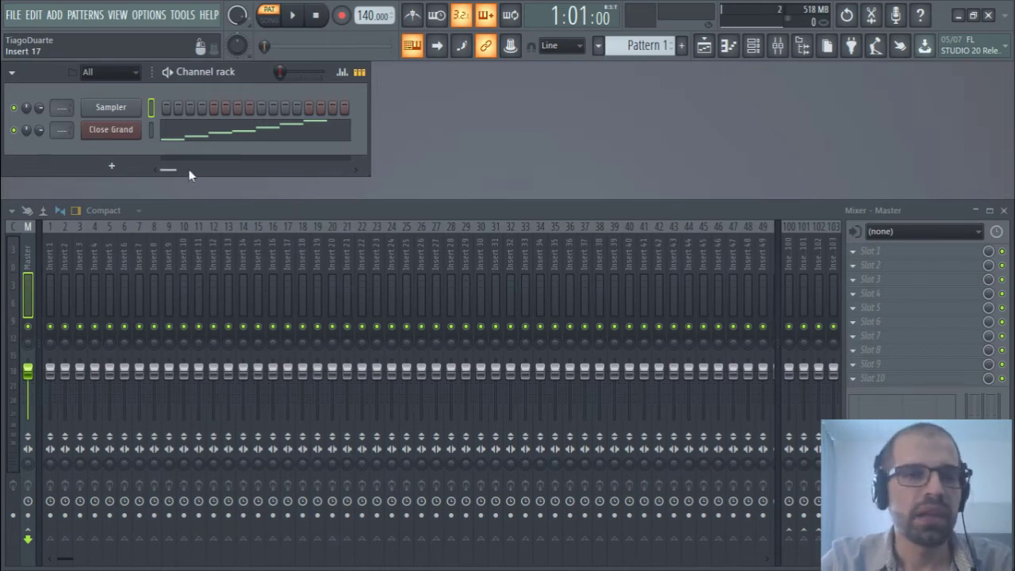
{"action": "left_click", "coordinate": [192, 131]}
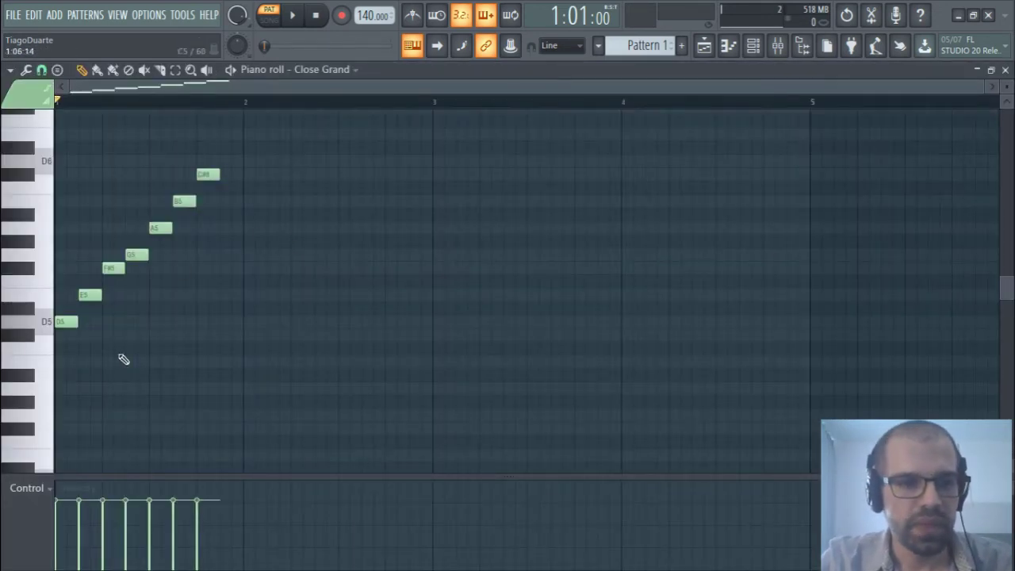
{"action": "left_click_drag", "start_coordinate": [228, 144], "coordinate": [66, 362]}
{"action": "left_click_drag", "start_coordinate": [63, 321], "coordinate": [63, 354]}
{"action": "left_click", "coordinate": [238, 385]}
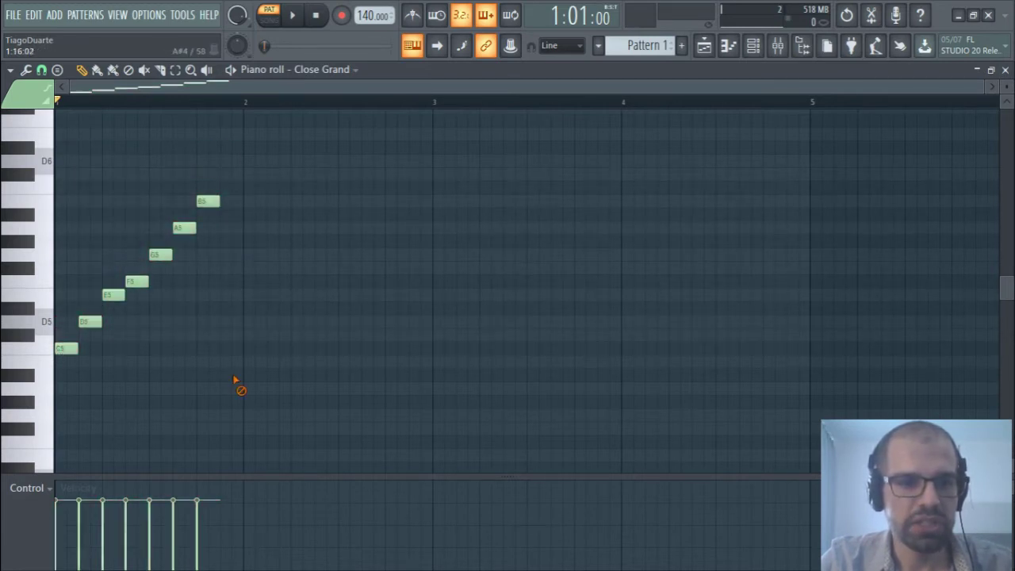
Set the root note of the major scale highlighting to C
{"action": "left_click", "coordinate": [11, 70]}
{"action": "mouse_move", "coordinate": [57, 163]}
{"action": "mouse_move", "coordinate": [176, 176]}
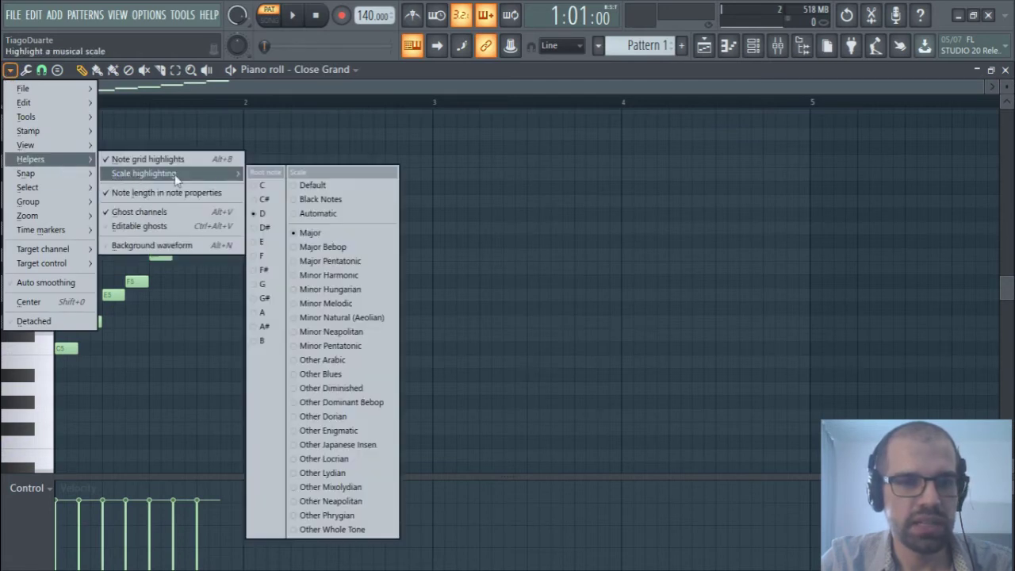
{"action": "left_click", "coordinate": [268, 189]}
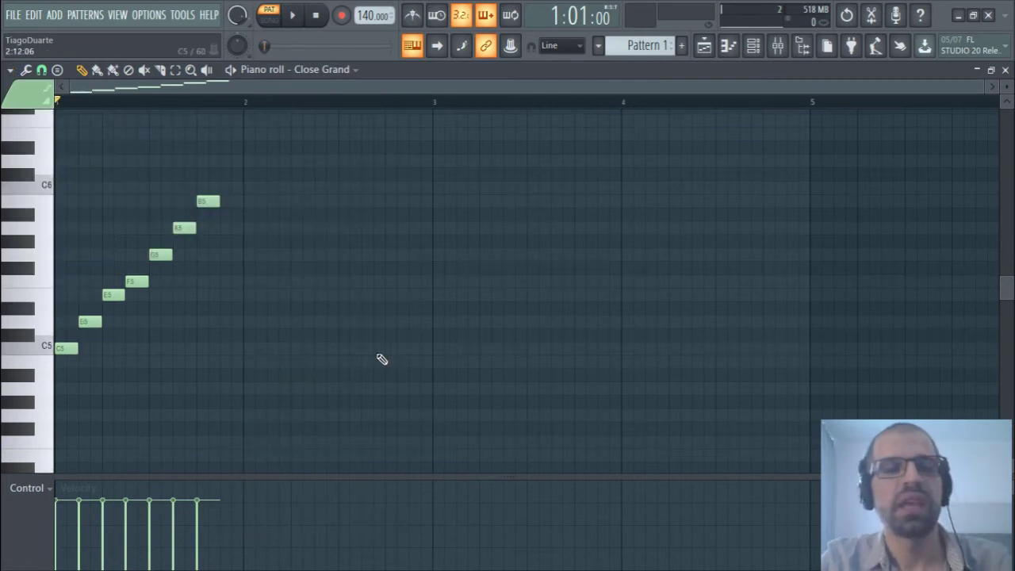
{"action": "left_click_drag", "start_coordinate": [241, 153], "coordinate": [70, 349]}
{"action": "left_click", "coordinate": [253, 353]}
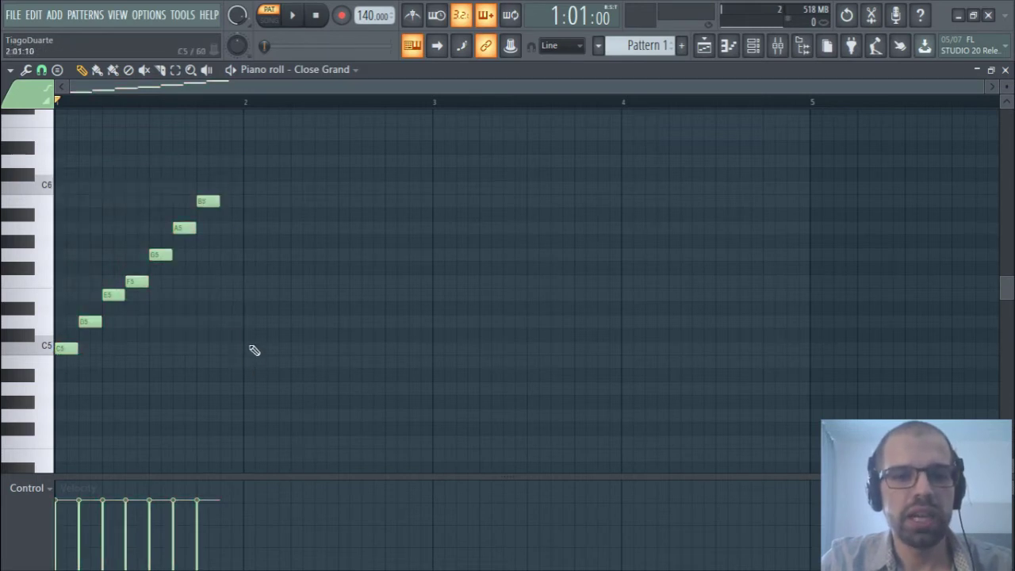
Select bar 2 as the time range and set the scale highlighting to Minor Pentatonic
{"action": "left_click_drag", "start_coordinate": [252, 106], "coordinate": [442, 135]}
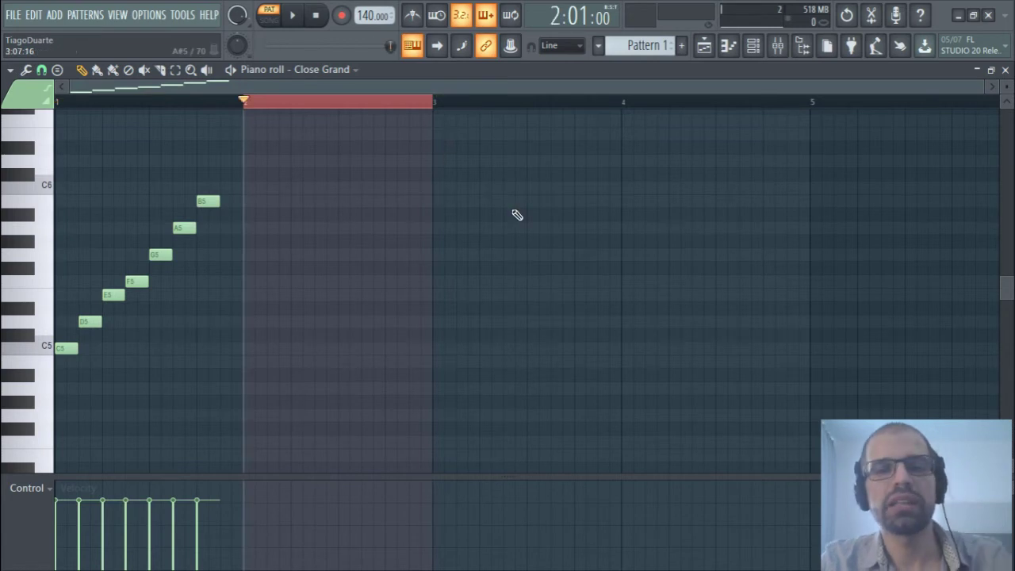
{"action": "left_click", "coordinate": [9, 71]}
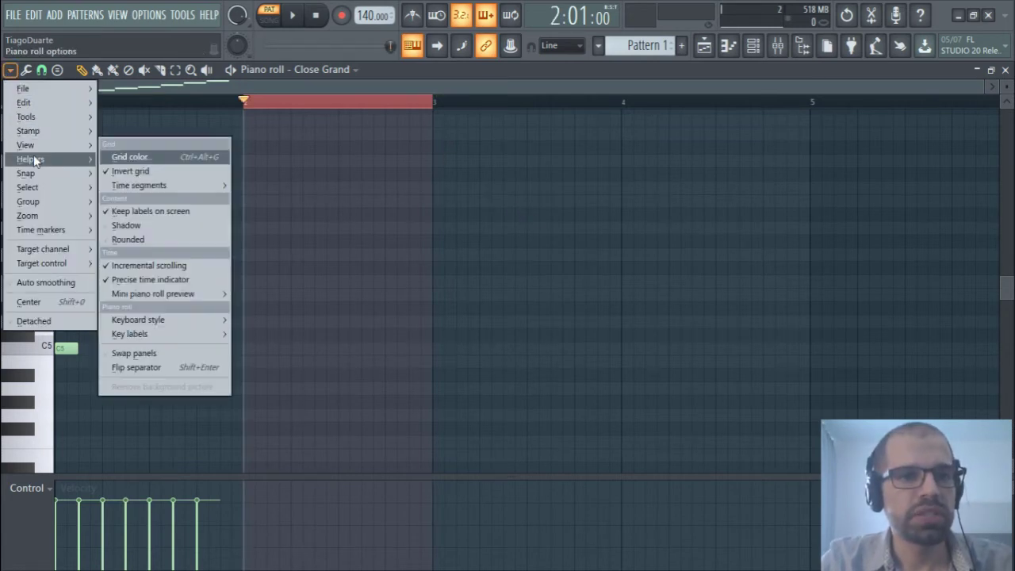
{"action": "mouse_move", "coordinate": [33, 158]}
{"action": "mouse_move", "coordinate": [181, 182]}
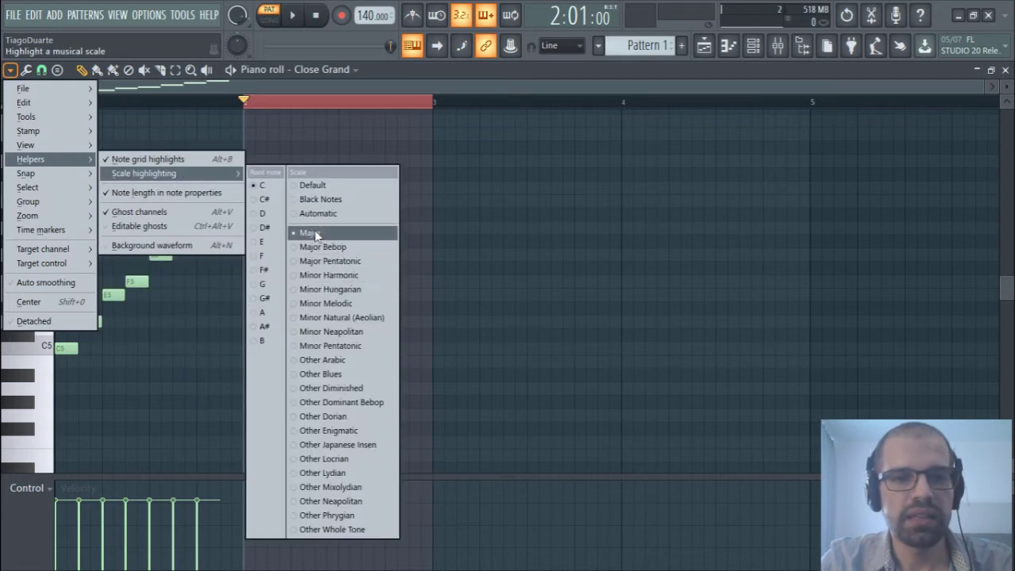
{"action": "left_click", "coordinate": [343, 347]}
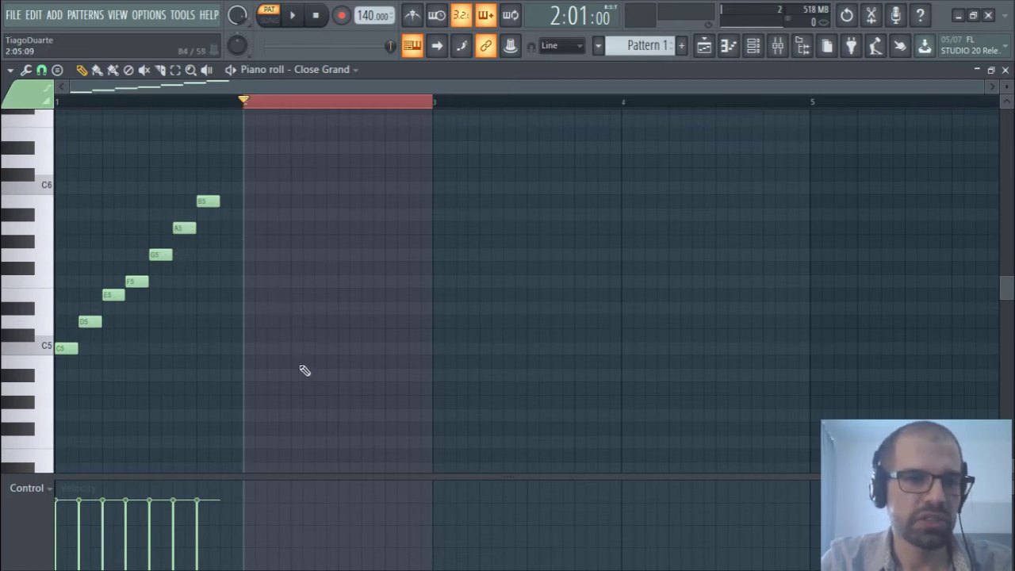
Write a C minor pentatonic scale in bar 2 with consecutive notes C5, D#5, F5, G5 and A#5, and play it back
{"action": "left_click", "coordinate": [249, 351]}
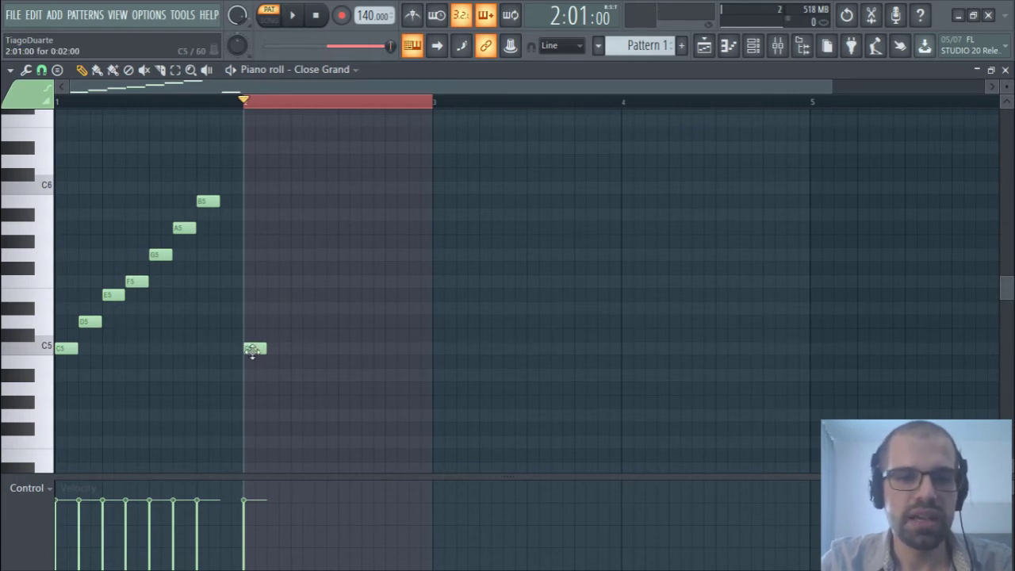
{"action": "left_click", "coordinate": [273, 308]}
{"action": "left_click", "coordinate": [293, 282]}
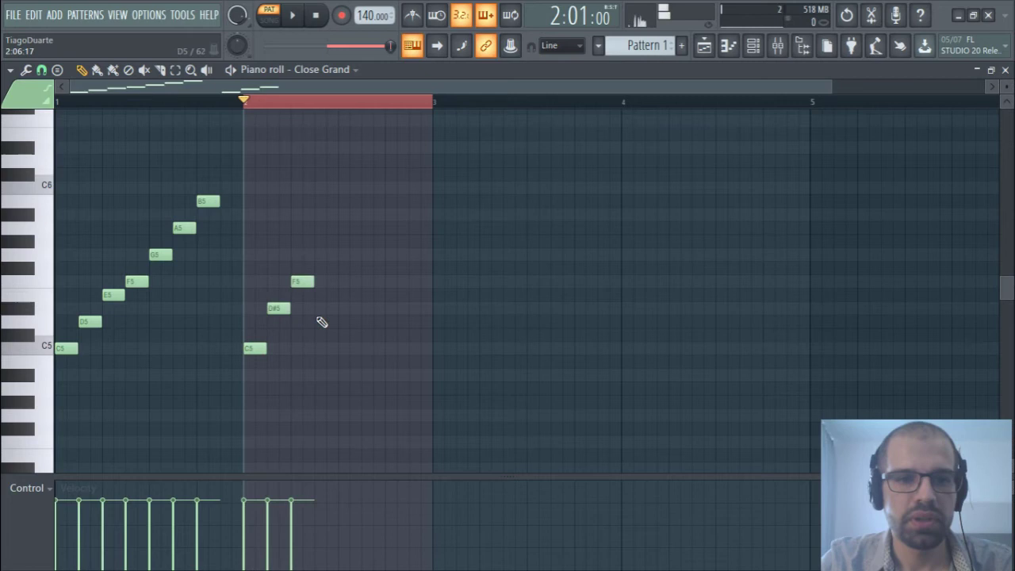
{"action": "left_click", "coordinate": [322, 255]}
{"action": "left_click", "coordinate": [346, 215]}
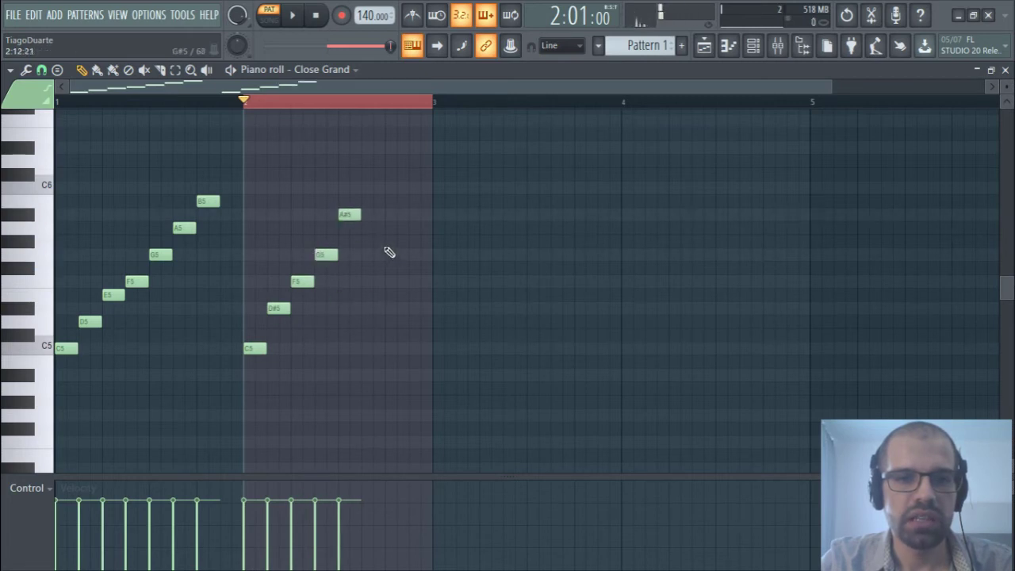
{"action": "left_click", "coordinate": [368, 186]}
{"action": "right_click", "coordinate": [378, 184]}
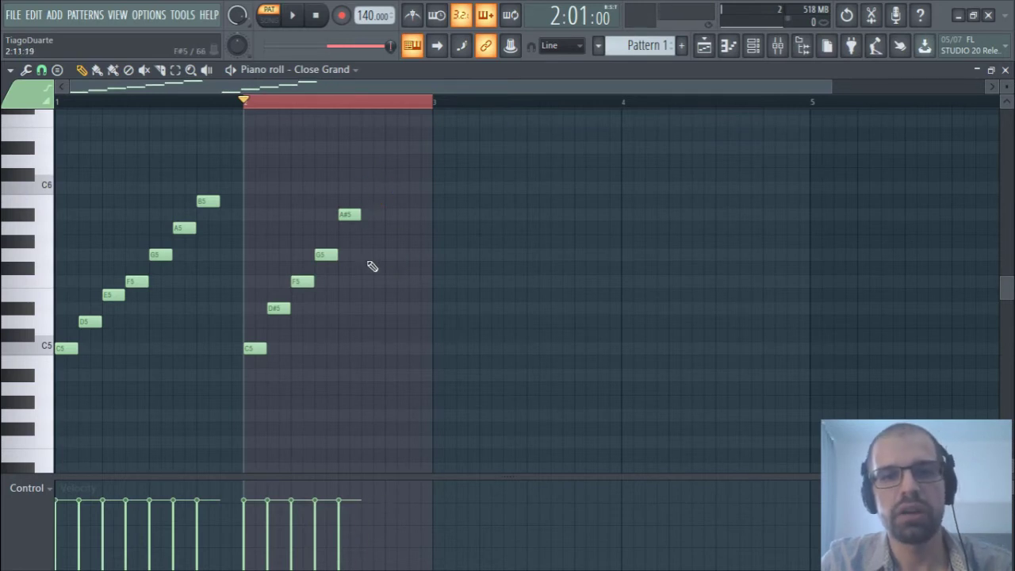
{"action": "key", "text": "space"}
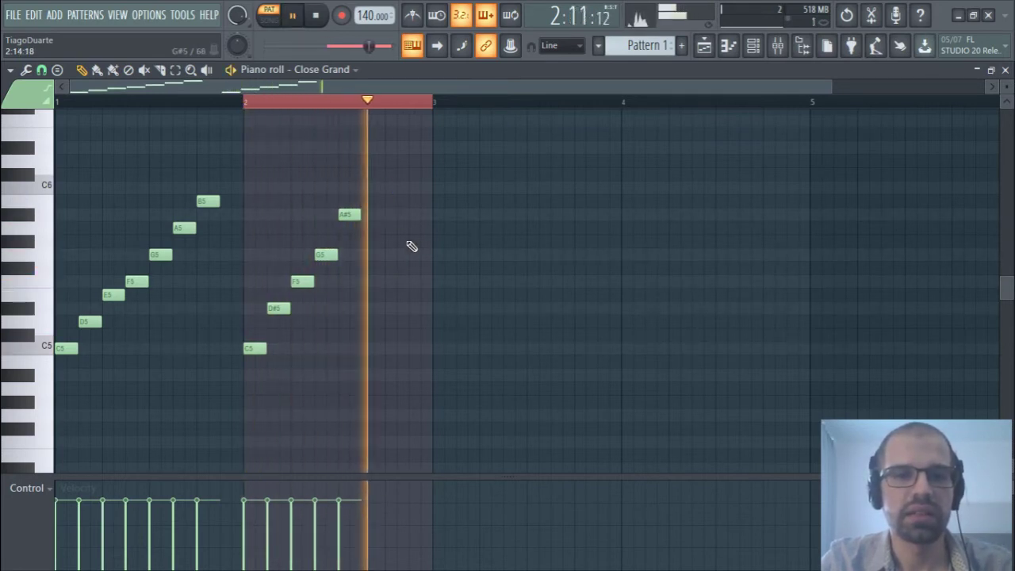
{"action": "key", "text": "space"}
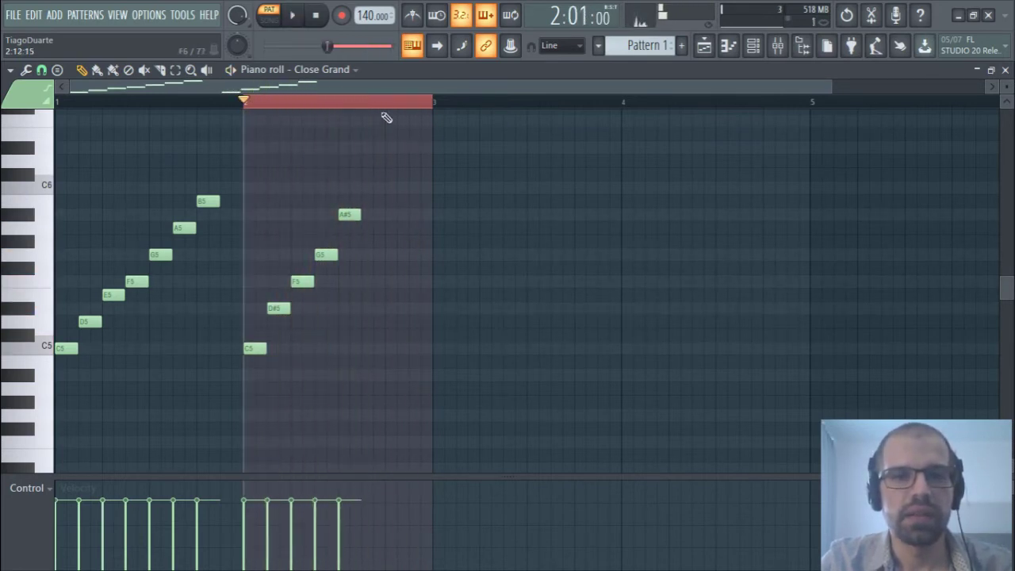
Clear the bar 2 time selection and play both scales from the start of bar 1
{"action": "double_click", "coordinate": [381, 106]}
{"action": "left_click_drag", "start_coordinate": [244, 98], "coordinate": [57, 98]}
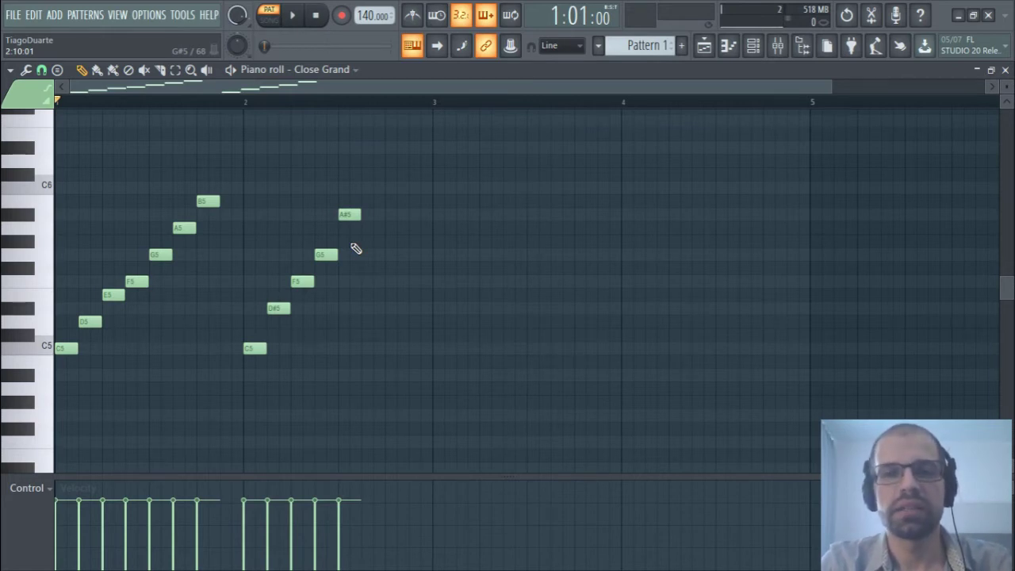
{"action": "key", "text": "space"}
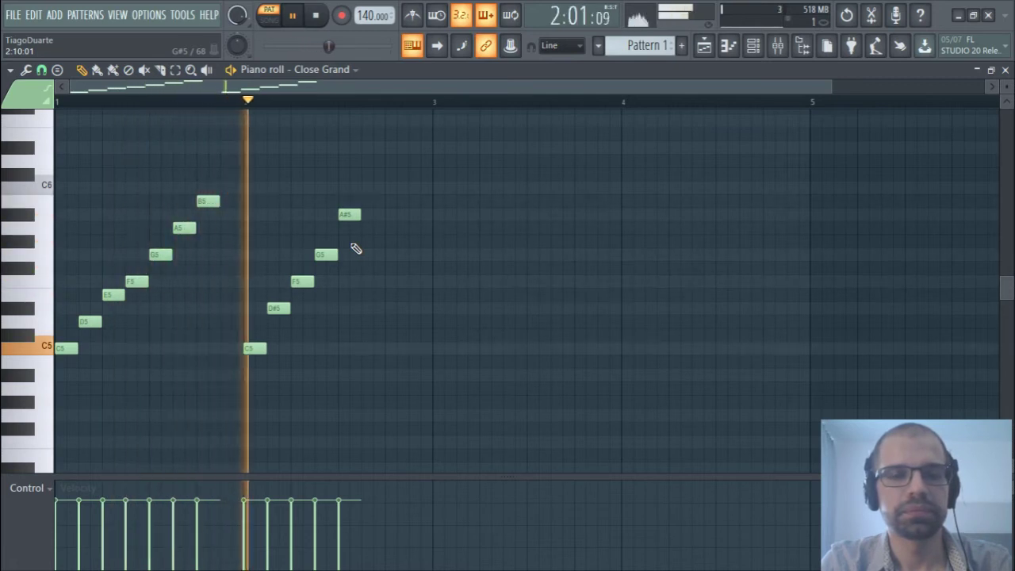
{"action": "key", "text": "space"}
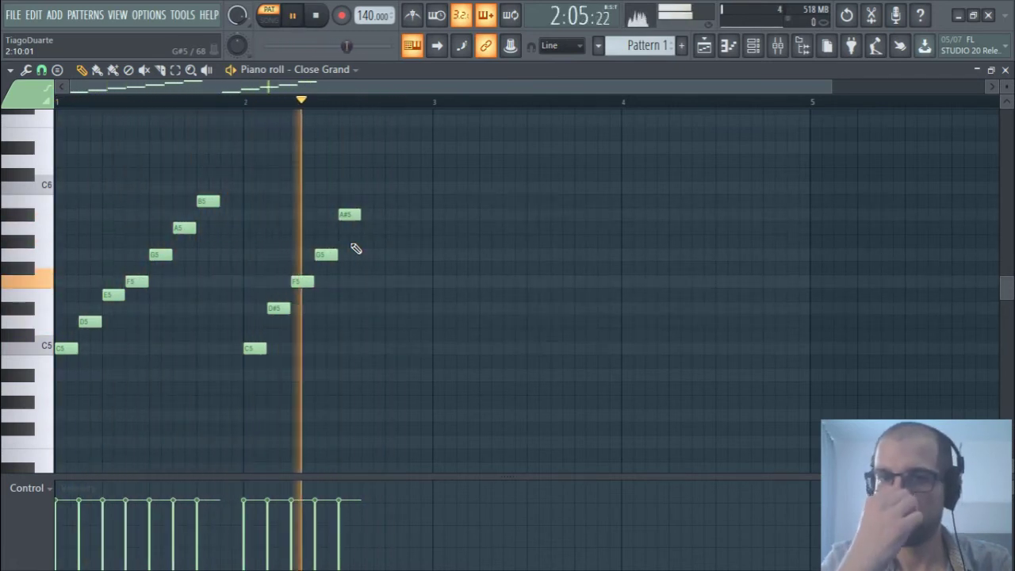
{"action": "key", "text": "space"}
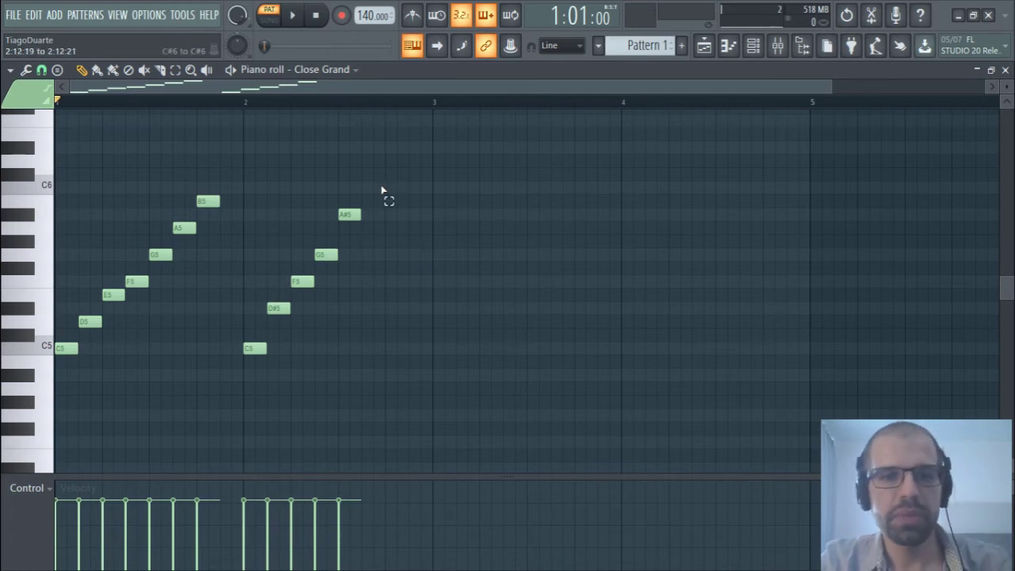
Transpose the five pentatonic notes in bar 2 up three semitones so they start on D#5
{"action": "left_click_drag", "start_coordinate": [383, 168], "coordinate": [267, 385]}
{"action": "left_click", "coordinate": [286, 383]}
{"action": "left_click_drag", "start_coordinate": [396, 183], "coordinate": [258, 408]}
{"action": "left_click", "coordinate": [341, 403]}
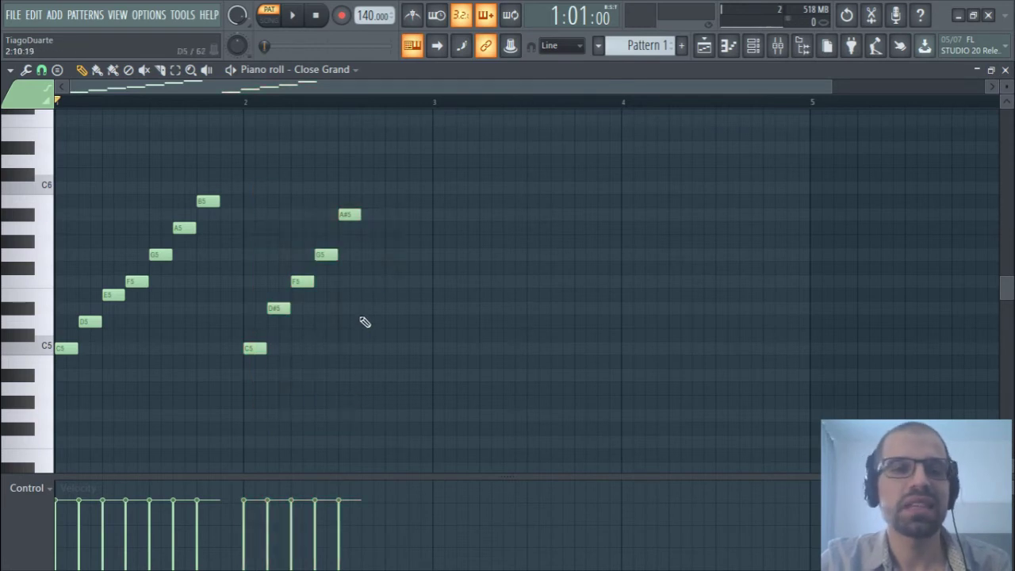
{"action": "left_click_drag", "start_coordinate": [392, 143], "coordinate": [268, 396]}
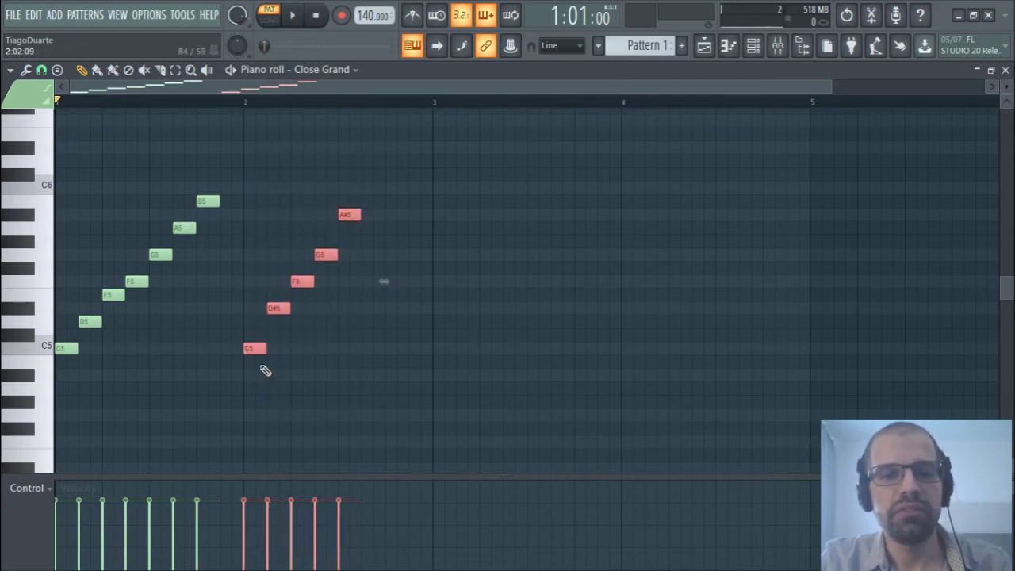
{"action": "left_click_drag", "start_coordinate": [261, 345], "coordinate": [261, 333]}
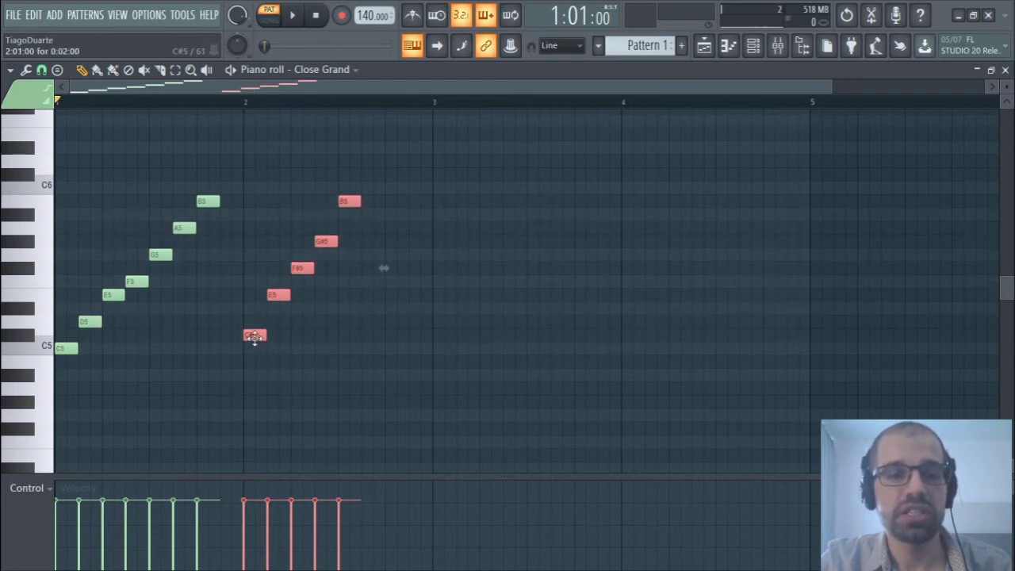
{"action": "left_click_drag", "start_coordinate": [254, 336], "coordinate": [255, 308]}
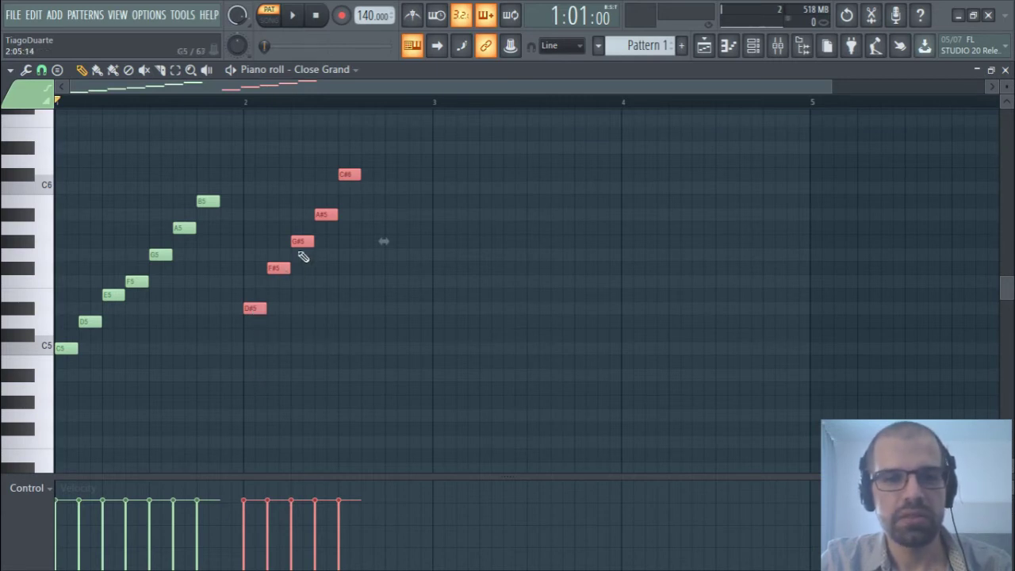
Change the scale highlighting root note to D# to match the transposed minor pentatonic notes
{"action": "left_click", "coordinate": [16, 71]}
{"action": "mouse_move", "coordinate": [36, 158]}
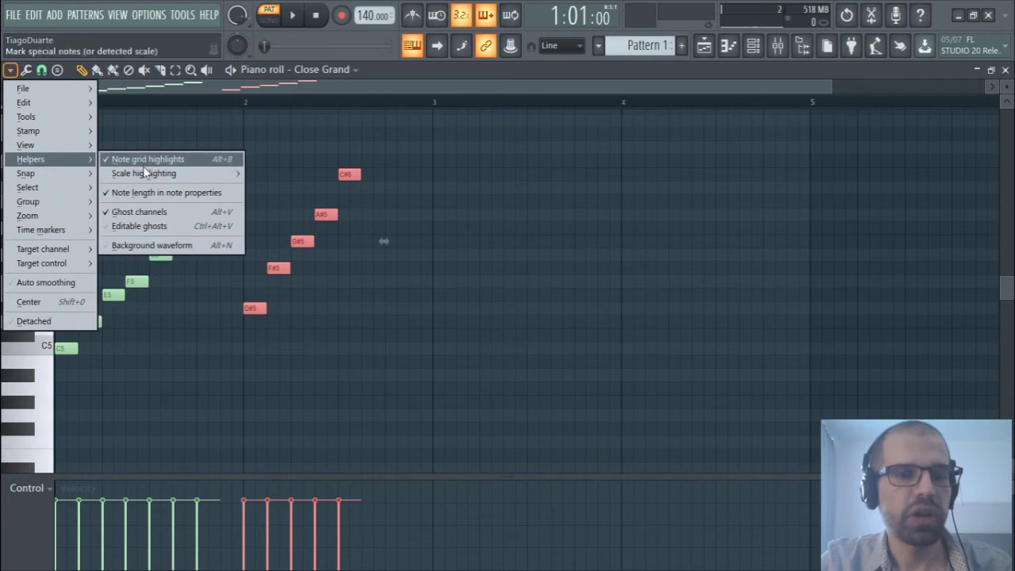
{"action": "mouse_move", "coordinate": [140, 173]}
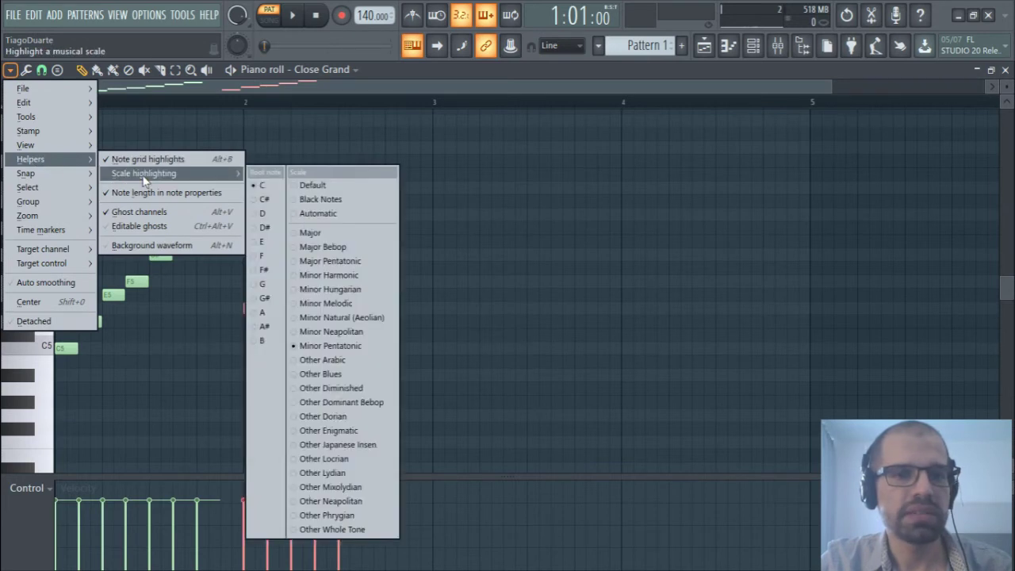
{"action": "left_click", "coordinate": [265, 227]}
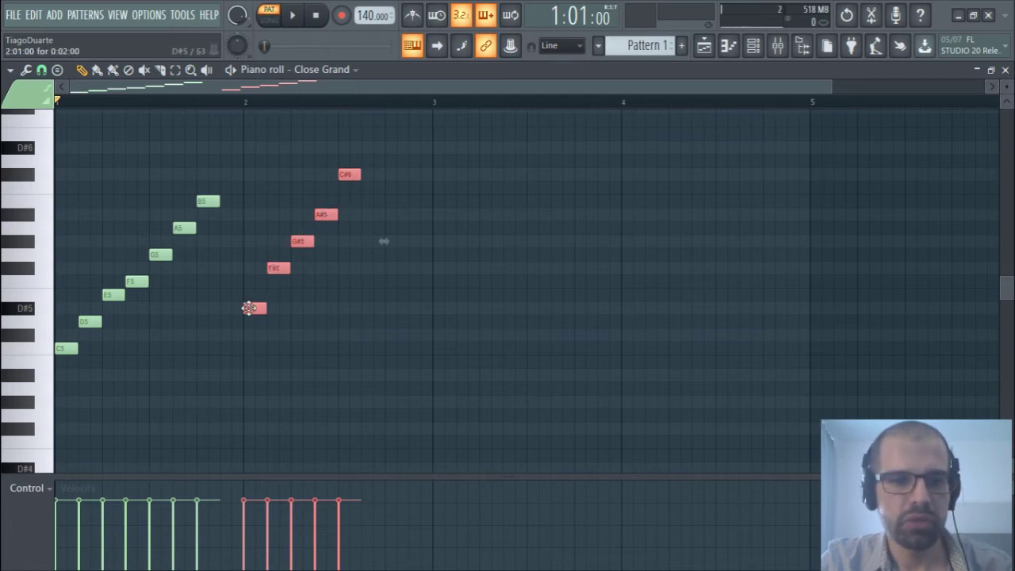
Transpose the bar 2 notes back down three semitones to start on C5, set the scale highlighting root to C and deselect the notes
{"action": "left_click_drag", "start_coordinate": [249, 306], "coordinate": [253, 360]}
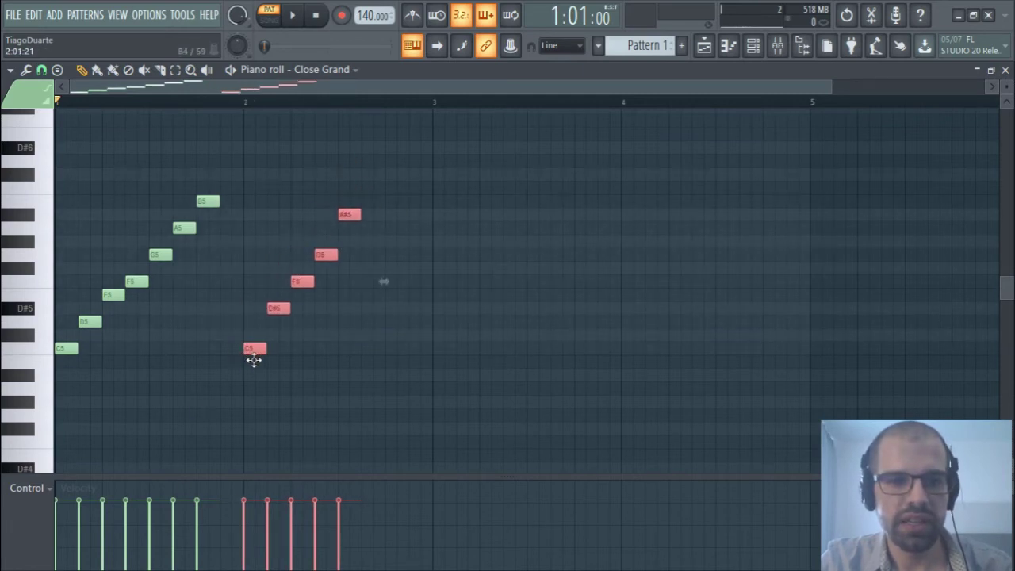
{"action": "left_click", "coordinate": [9, 69]}
{"action": "mouse_move", "coordinate": [46, 161]}
{"action": "mouse_move", "coordinate": [154, 176]}
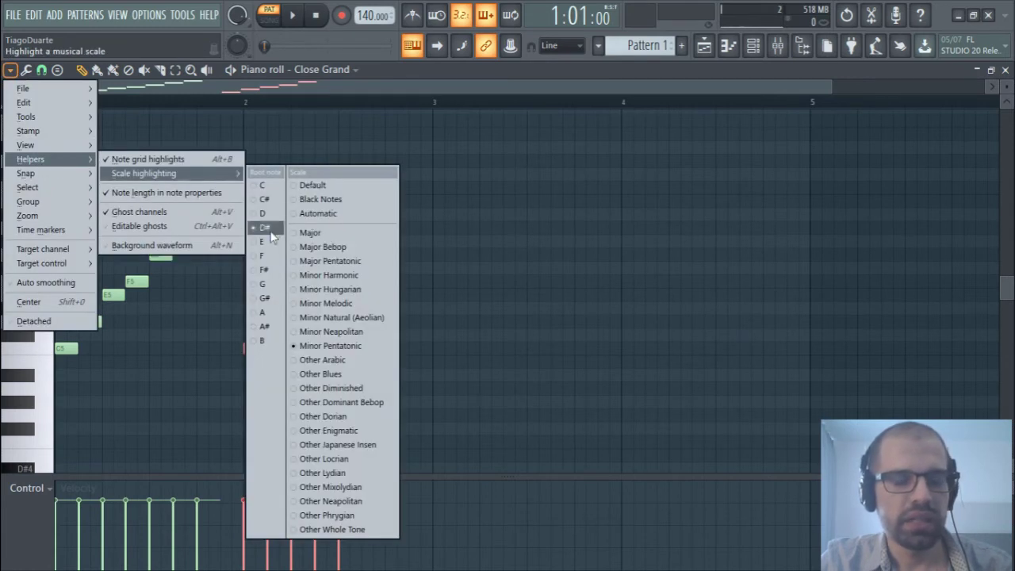
{"action": "left_click", "coordinate": [270, 188]}
{"action": "left_click", "coordinate": [668, 299]}
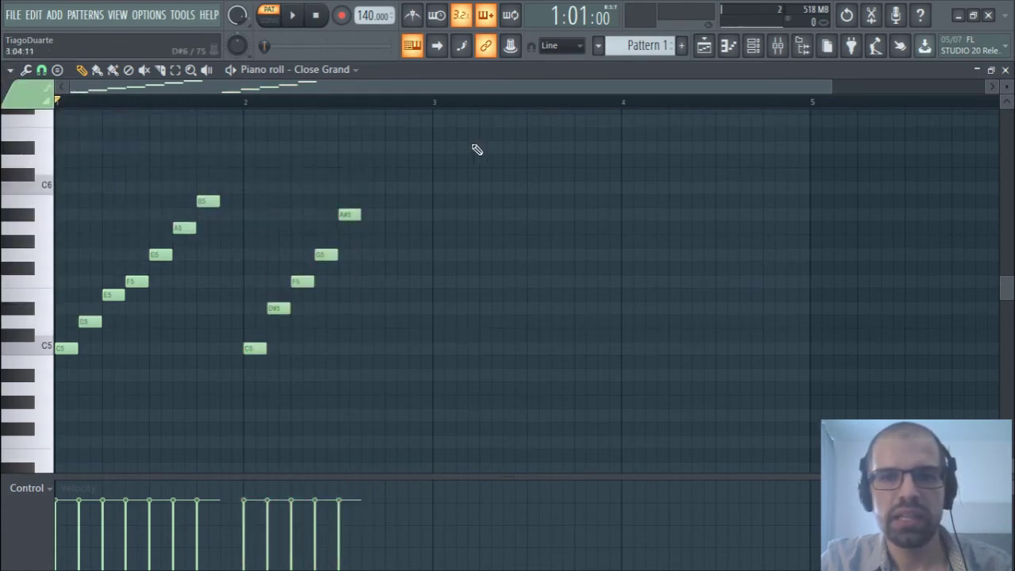
Select bar 3 as the time range and set the scale highlighting to Other Blues
{"action": "mouse_move", "coordinate": [435, 104]}
{"action": "left_mouse_down"}
{"action": "mouse_move", "coordinate": [634, 136]}
{"action": "mouse_move", "coordinate": [625, 151]}
{"action": "left_mouse_up"}
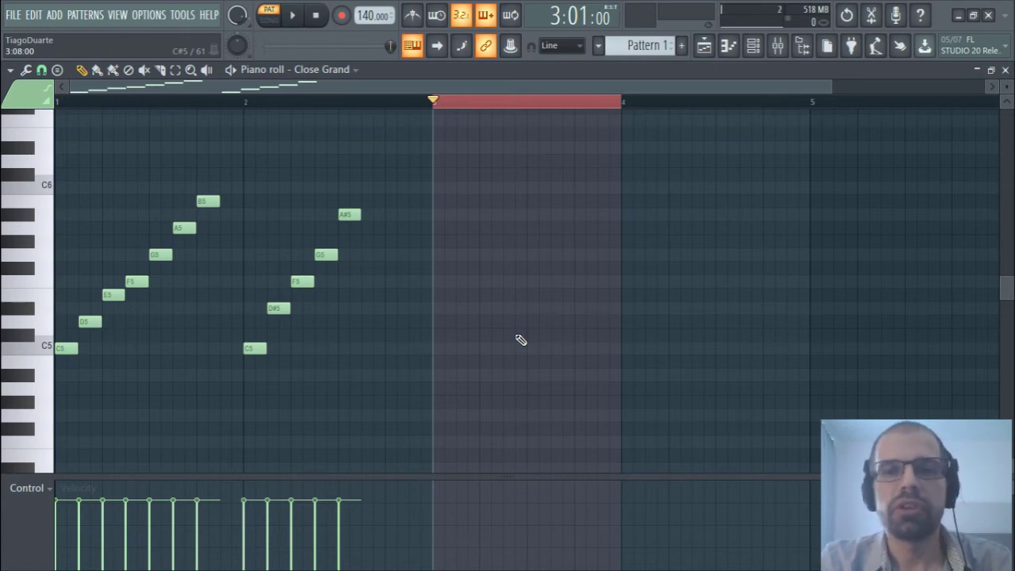
{"action": "left_click", "coordinate": [16, 72]}
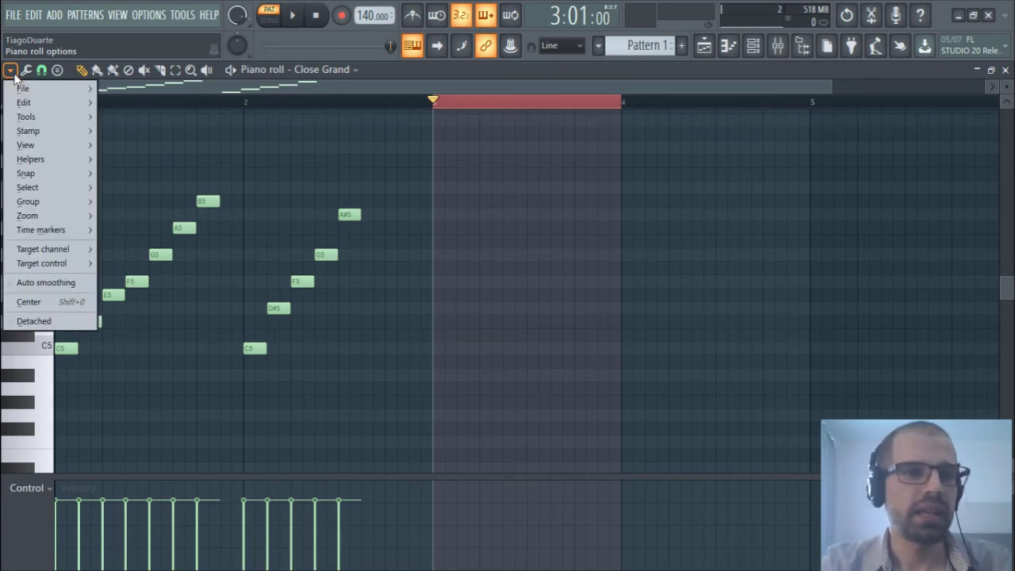
{"action": "mouse_move", "coordinate": [35, 159]}
{"action": "mouse_move", "coordinate": [149, 172]}
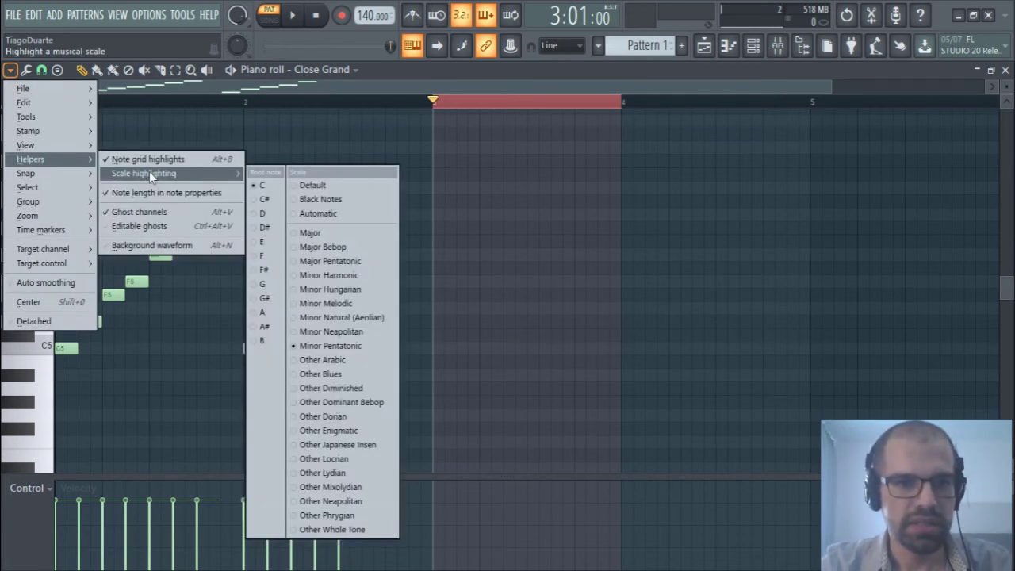
{"action": "left_click", "coordinate": [324, 376]}
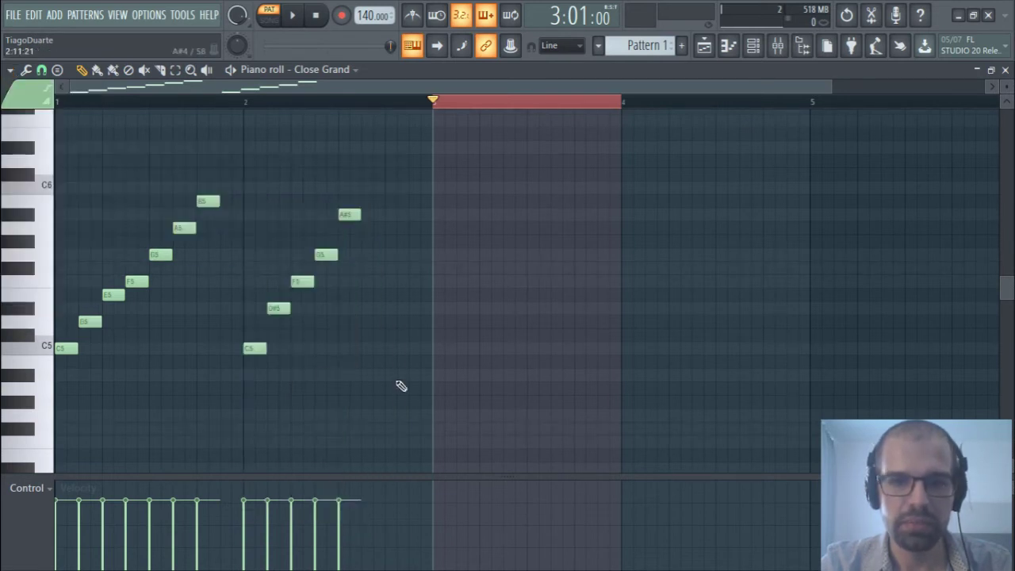
Write a C blues scale in bar 3 with consecutive notes C5, D#5, F5, F#5, G5 and A#5, and play it back
{"action": "left_click", "coordinate": [437, 349]}
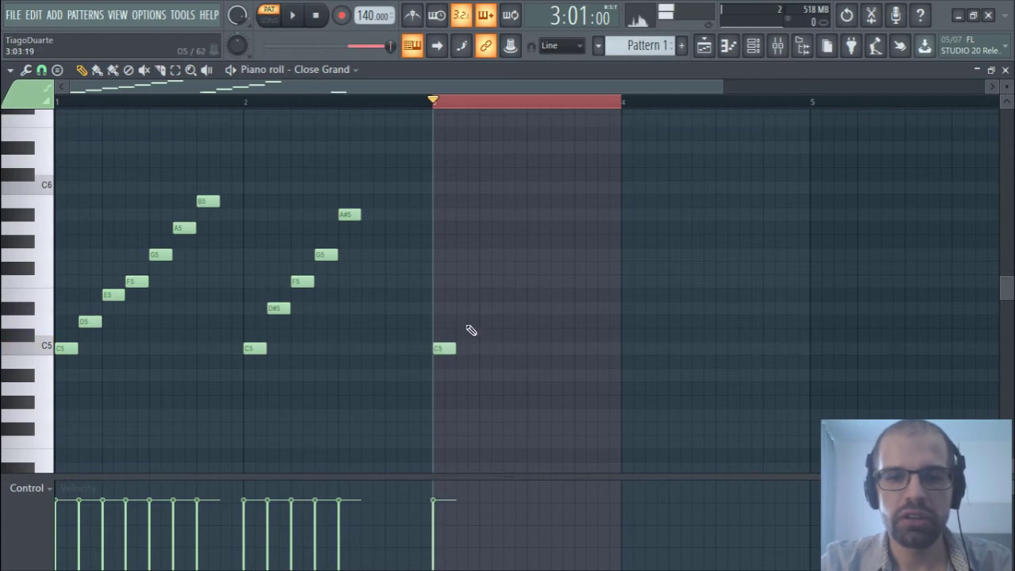
{"action": "left_click", "coordinate": [464, 309]}
{"action": "left_click", "coordinate": [486, 283]}
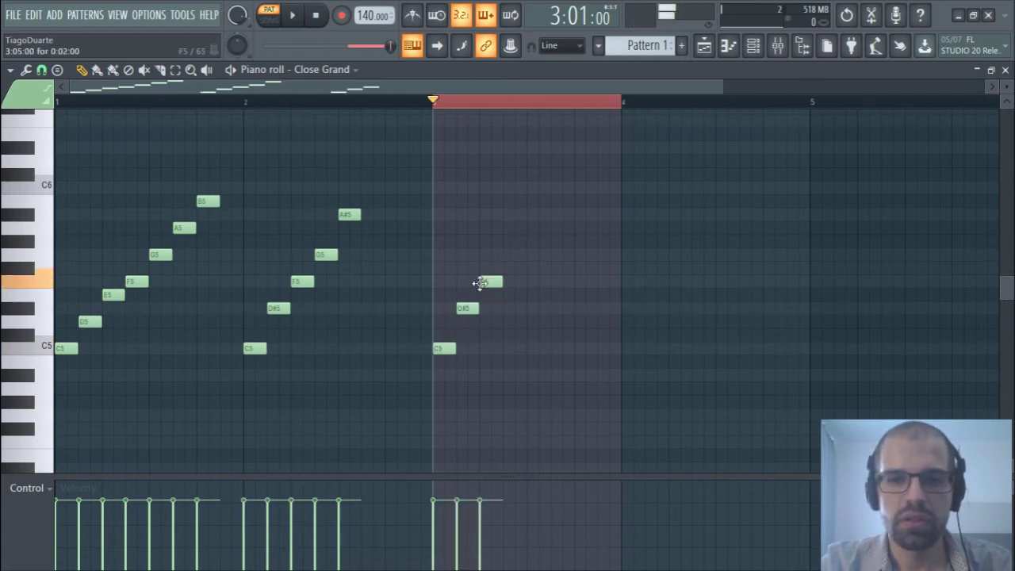
{"action": "left_click", "coordinate": [509, 268]}
{"action": "left_click", "coordinate": [533, 255]}
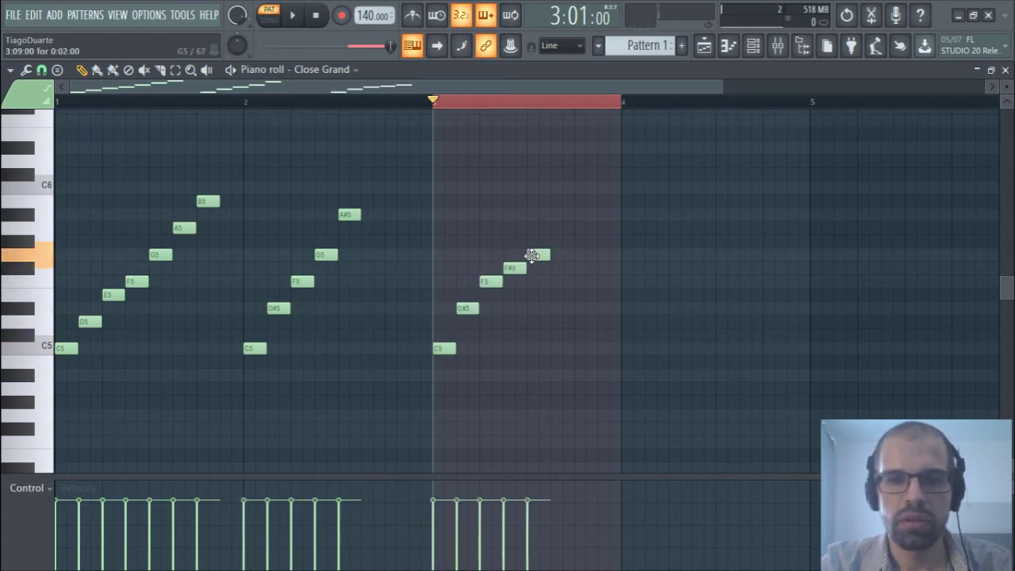
{"action": "left_click", "coordinate": [556, 215]}
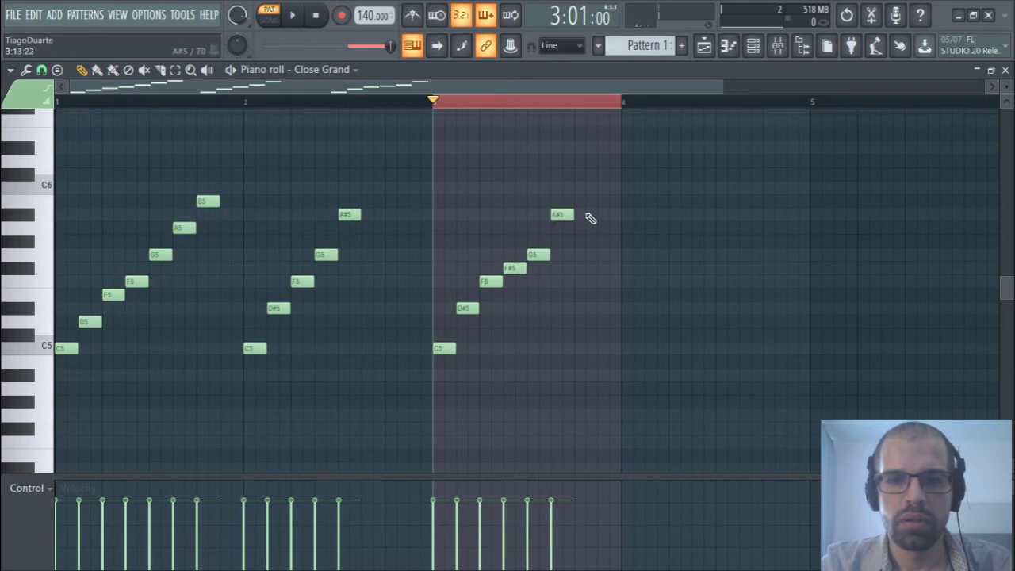
{"action": "left_click", "coordinate": [581, 189]}
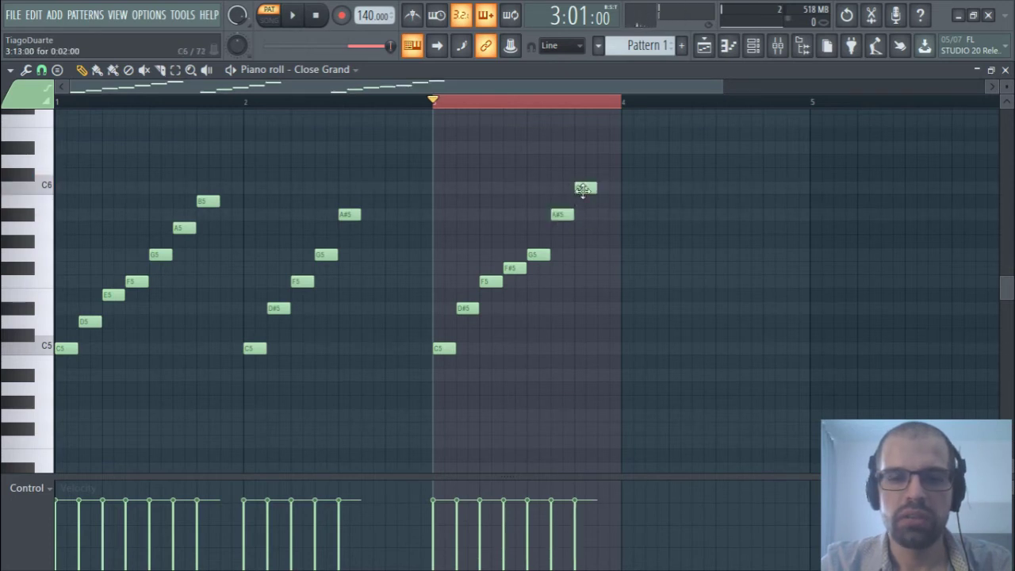
{"action": "right_click", "coordinate": [585, 188]}
{"action": "key", "text": "space"}
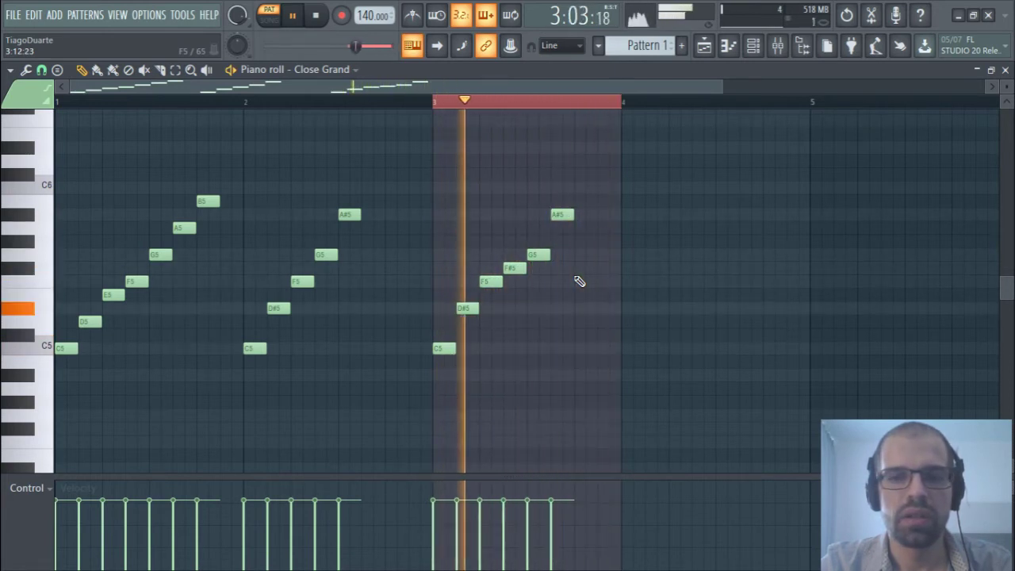
{"action": "key", "text": "space"}
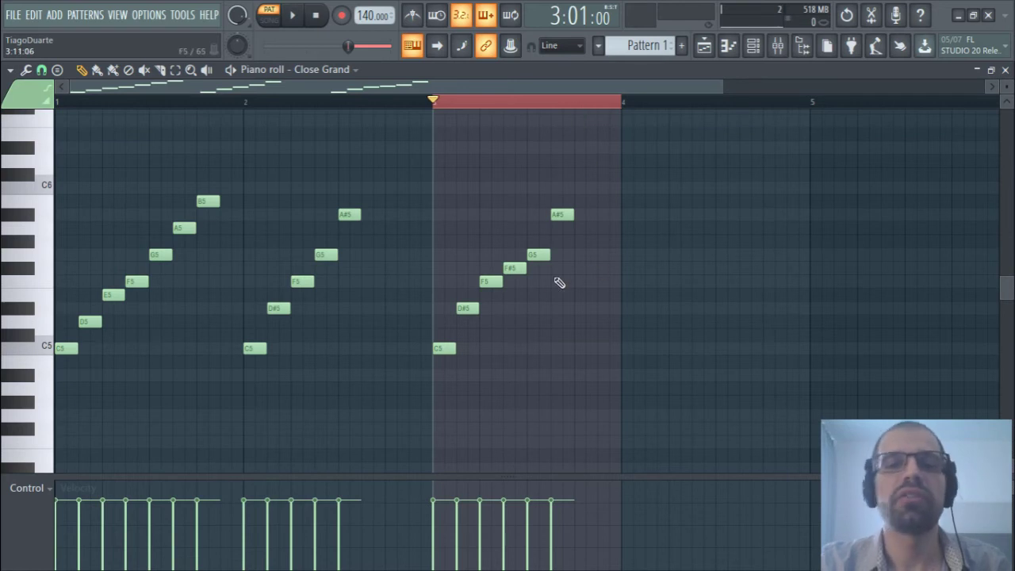
Clear the bar 3 time selection and play all three scales from the start of bar 1
{"action": "left_click_drag", "start_coordinate": [597, 169], "coordinate": [508, 373]}
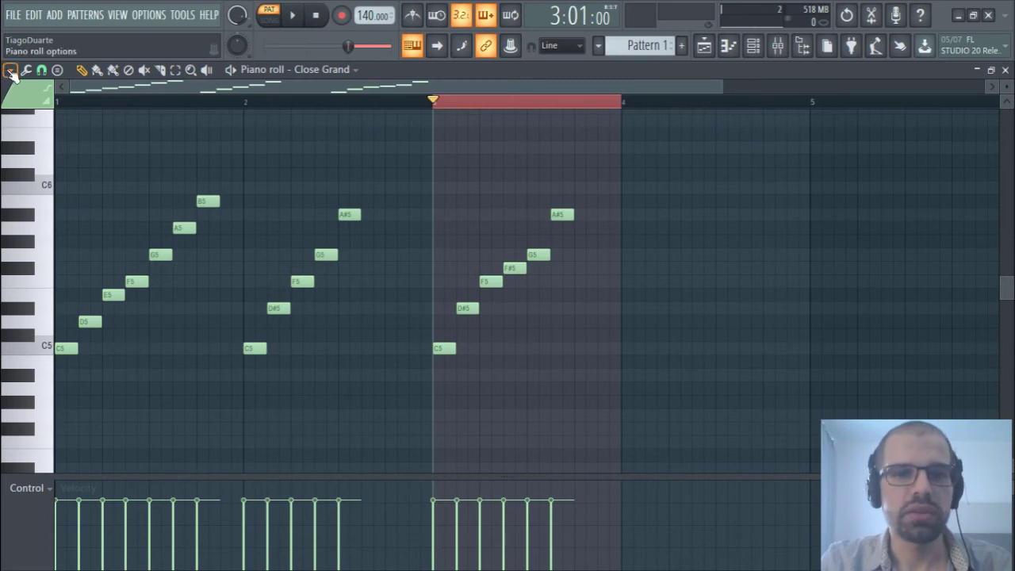
{"action": "left_click", "coordinate": [555, 103]}
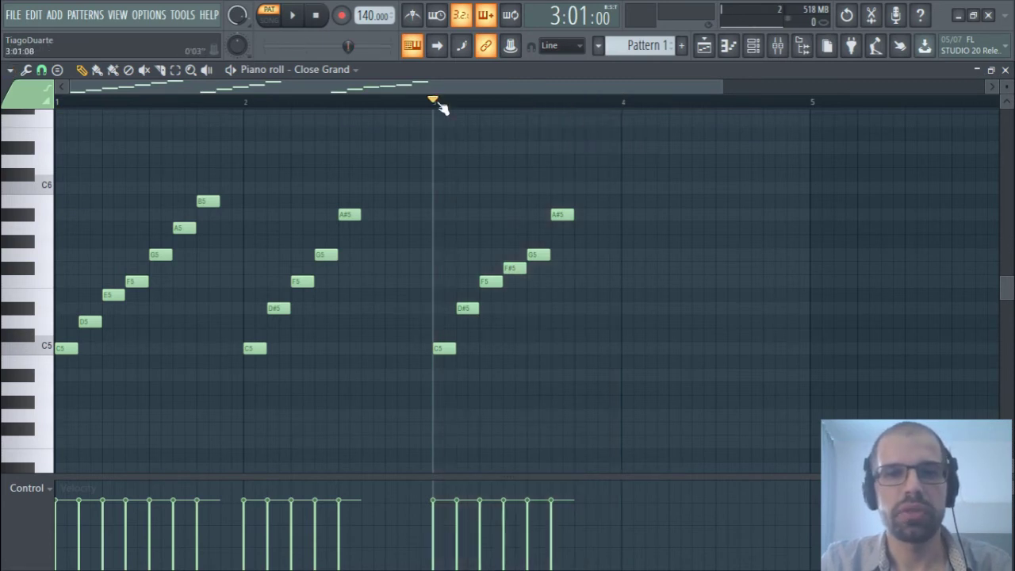
{"action": "left_click_drag", "start_coordinate": [435, 101], "coordinate": [57, 102]}
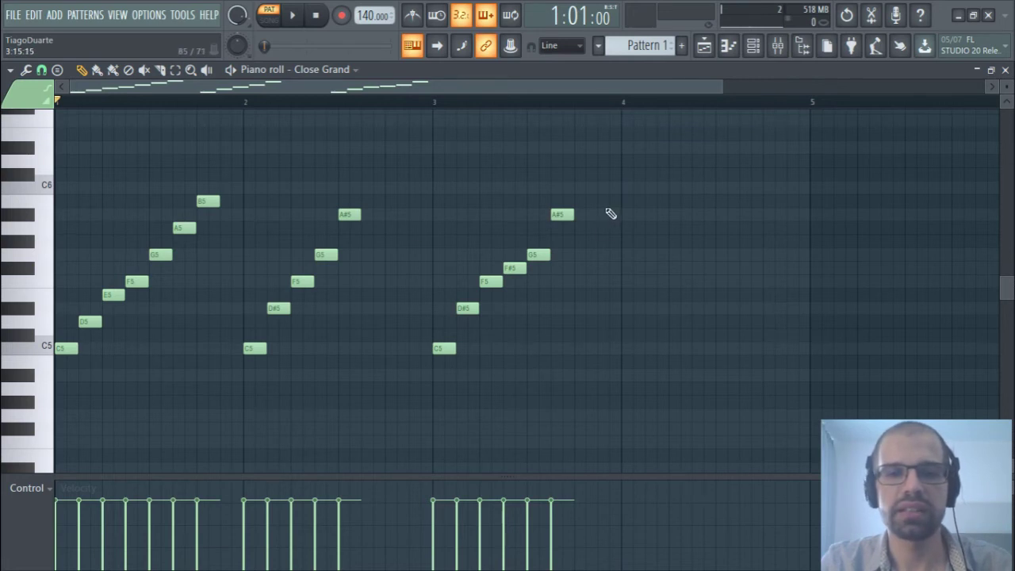
{"action": "key", "text": "space"}
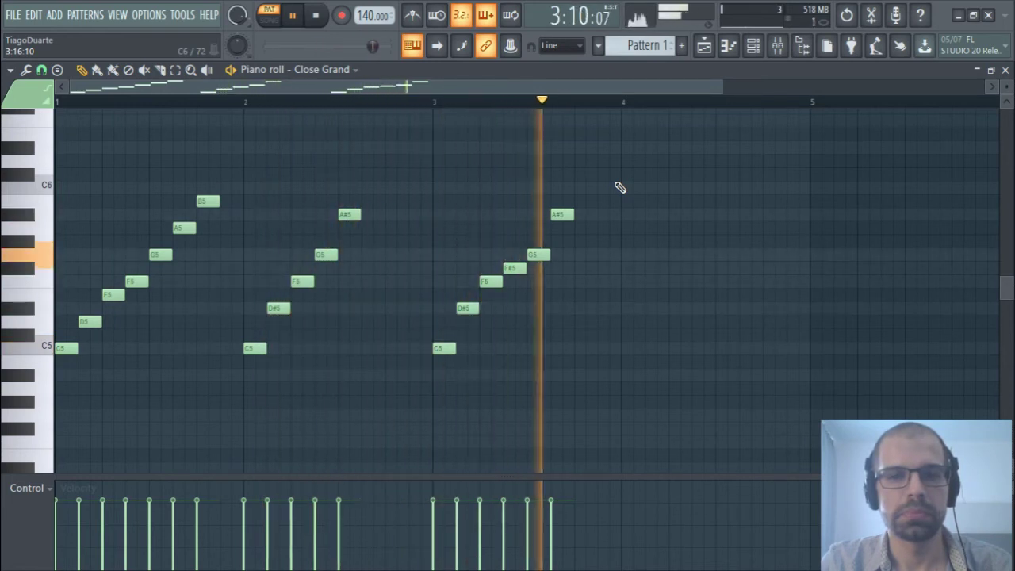
{"action": "key", "text": "space"}
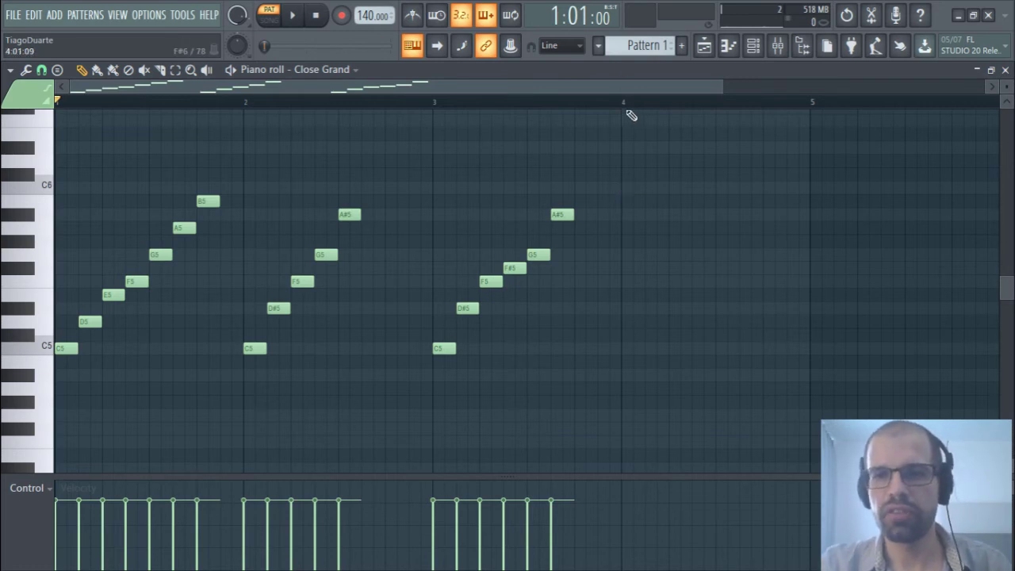
Select bar 4 as the time range and set the scale highlighting to Other Arabic
{"action": "left_click_drag", "start_coordinate": [627, 105], "coordinate": [816, 118]}
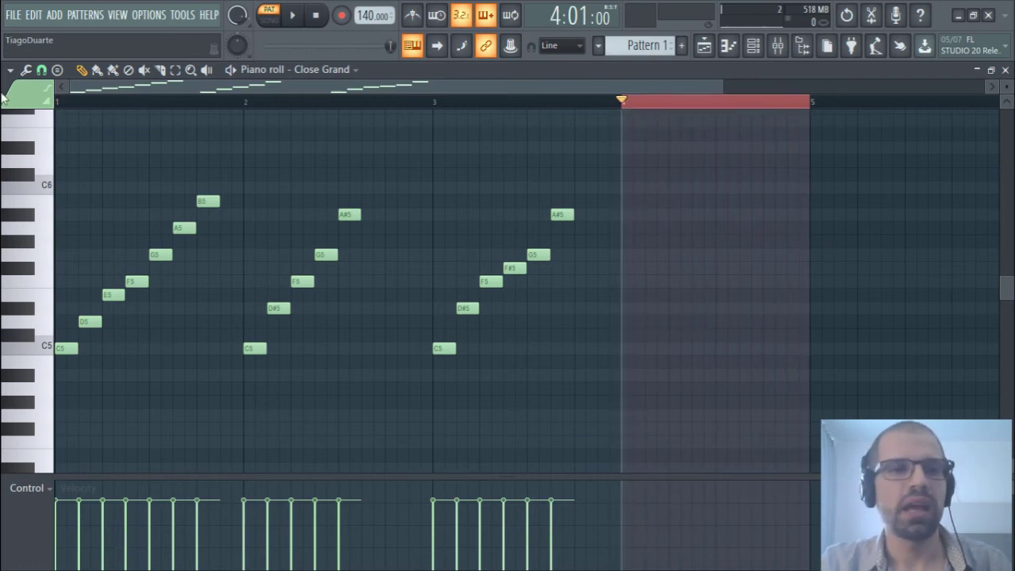
{"action": "left_click", "coordinate": [10, 71]}
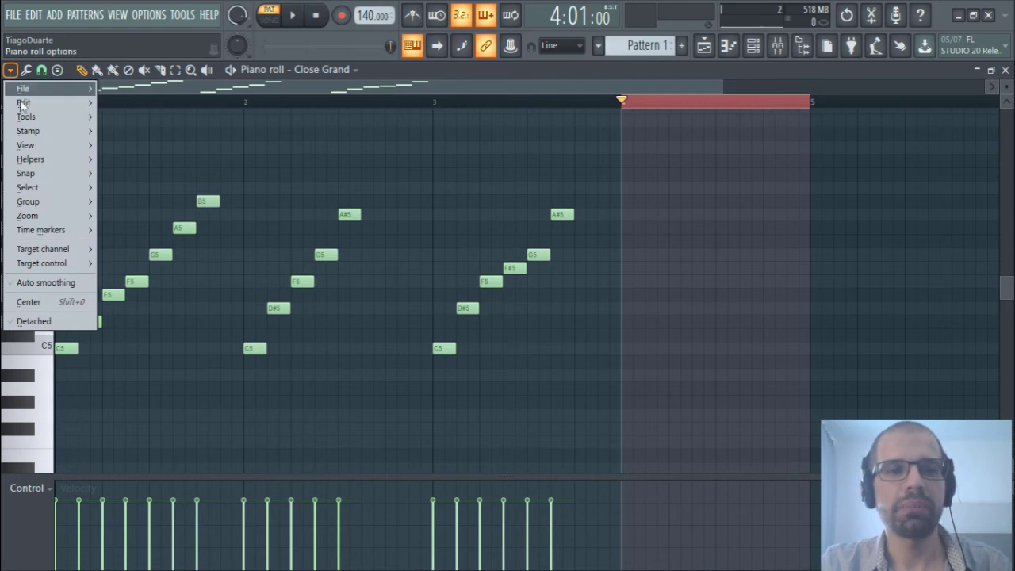
{"action": "mouse_move", "coordinate": [48, 158]}
{"action": "mouse_move", "coordinate": [128, 179]}
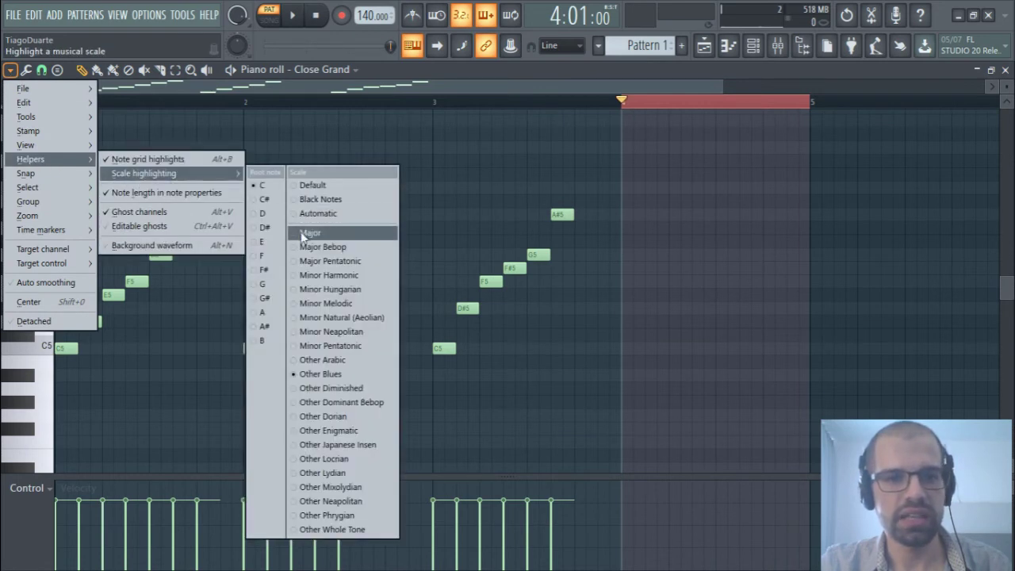
{"action": "left_click", "coordinate": [331, 364]}
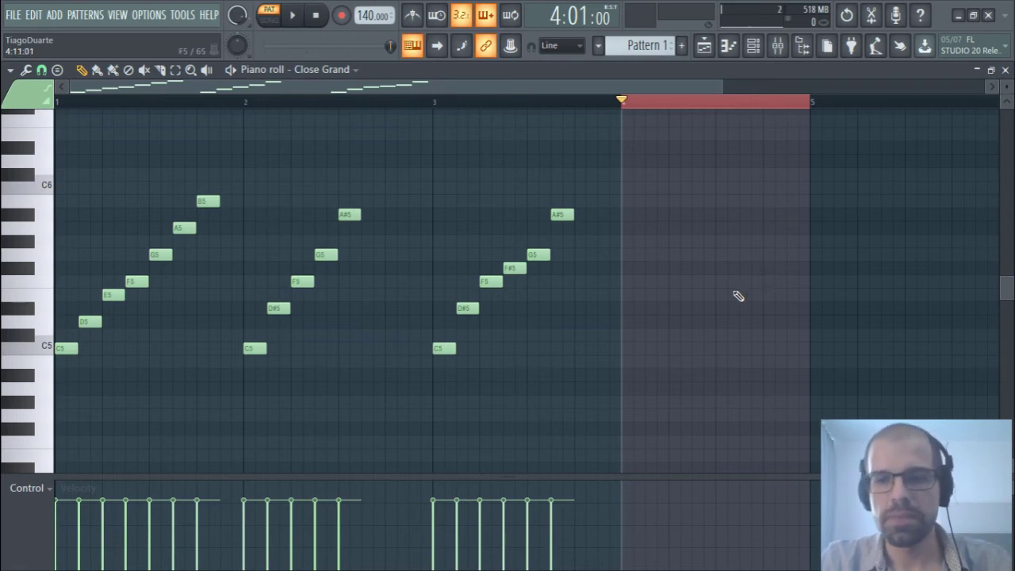
Write C5, C#5, E5, F5, G5 and G#5 as consecutive Arabic scale notes in bar 4, and play them back
{"action": "left_click", "coordinate": [631, 348]}
{"action": "left_click", "coordinate": [655, 334]}
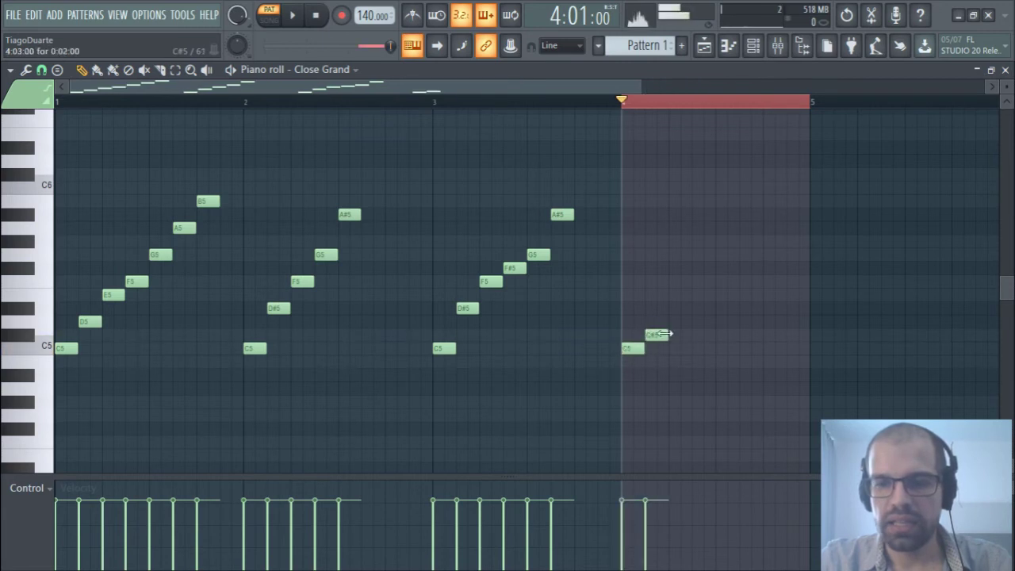
{"action": "left_click", "coordinate": [681, 294]}
{"action": "left_click", "coordinate": [700, 282]}
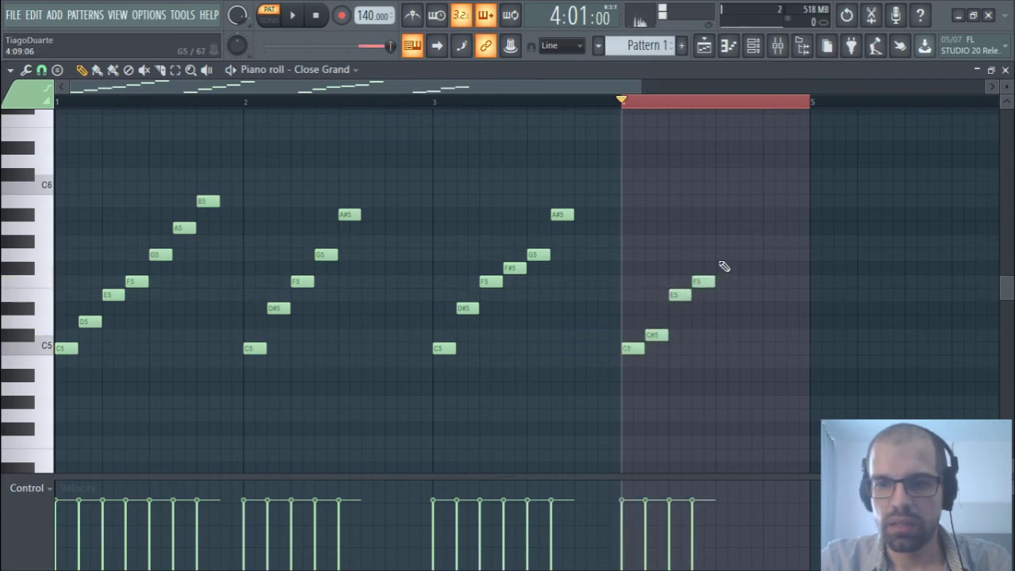
{"action": "left_click", "coordinate": [724, 255]}
{"action": "left_click", "coordinate": [746, 242]}
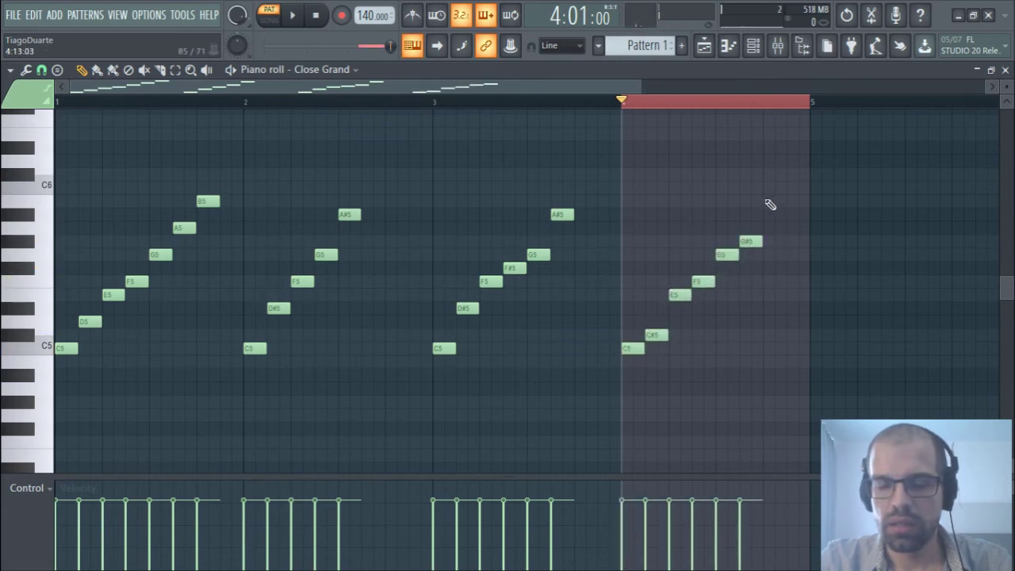
{"action": "key", "text": "space"}
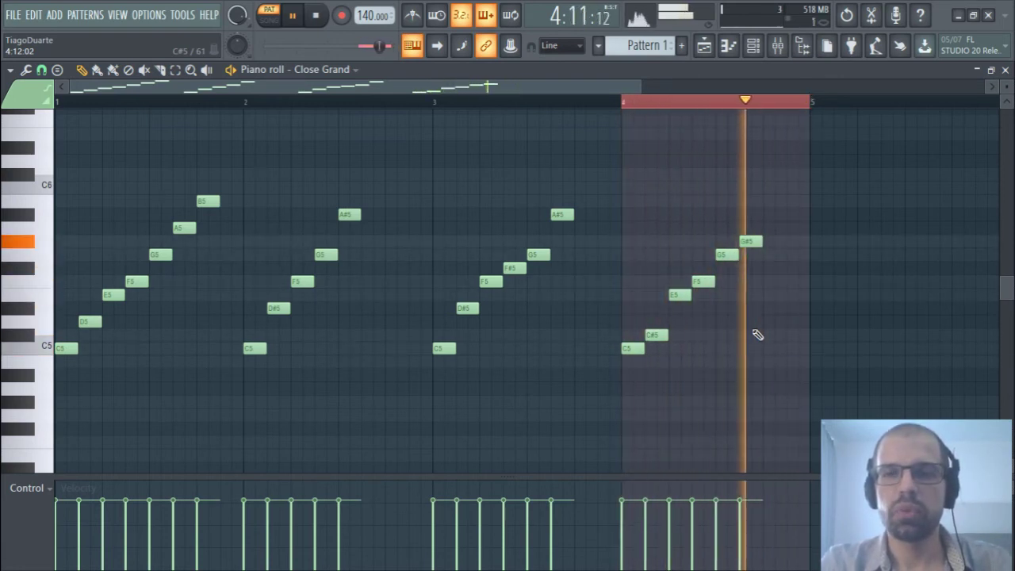
{"action": "key", "text": "space"}
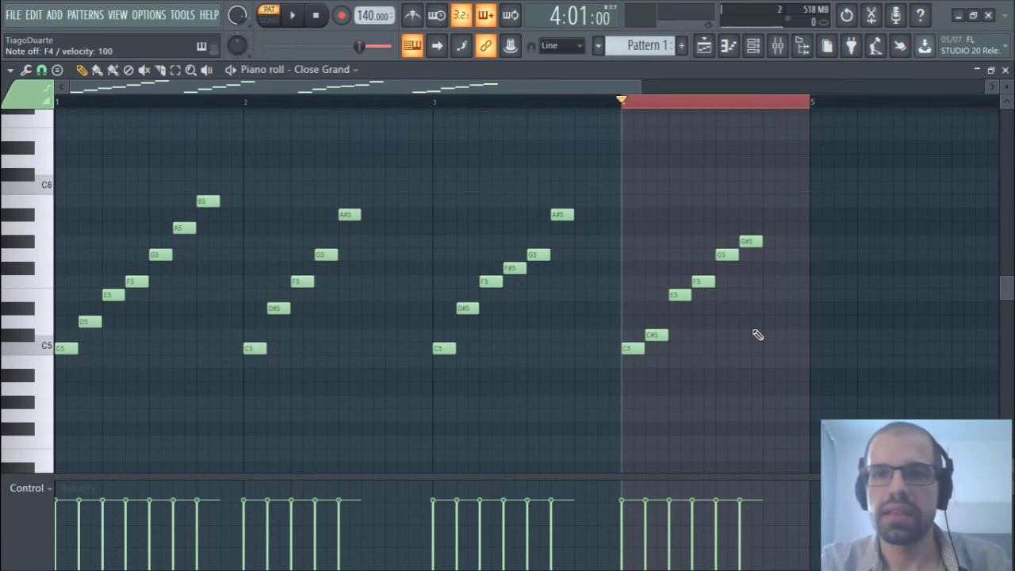
Clear the bar 4 time selection and return the playhead to the start of bar 1
{"action": "left_click", "coordinate": [731, 109]}
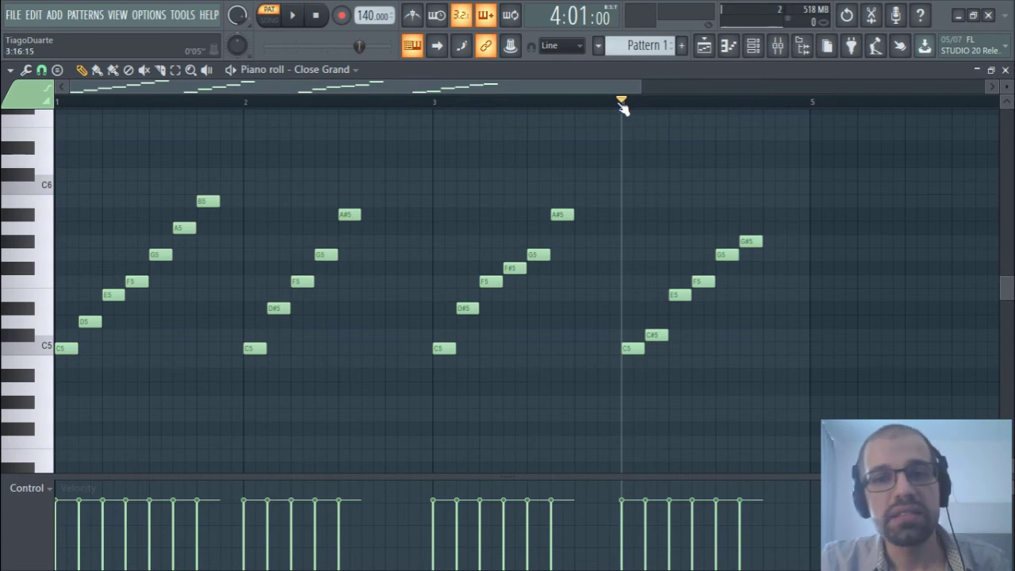
{"action": "left_click_drag", "start_coordinate": [624, 103], "coordinate": [6, 119]}
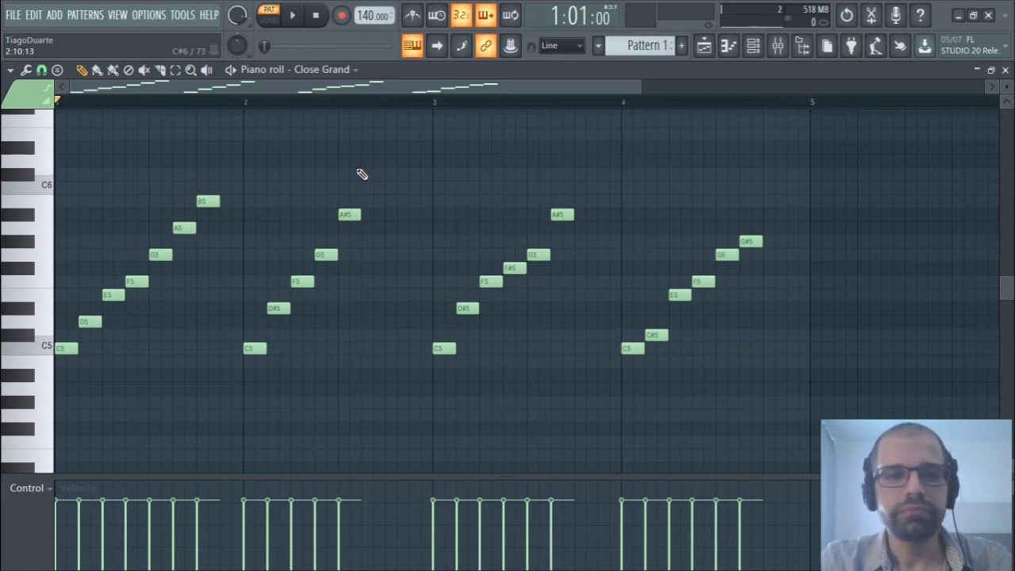
Complete the Arabic scale in bar 4 with a B5 right after G#5, and select bar 4 with its notes
{"action": "left_click", "coordinate": [774, 201]}
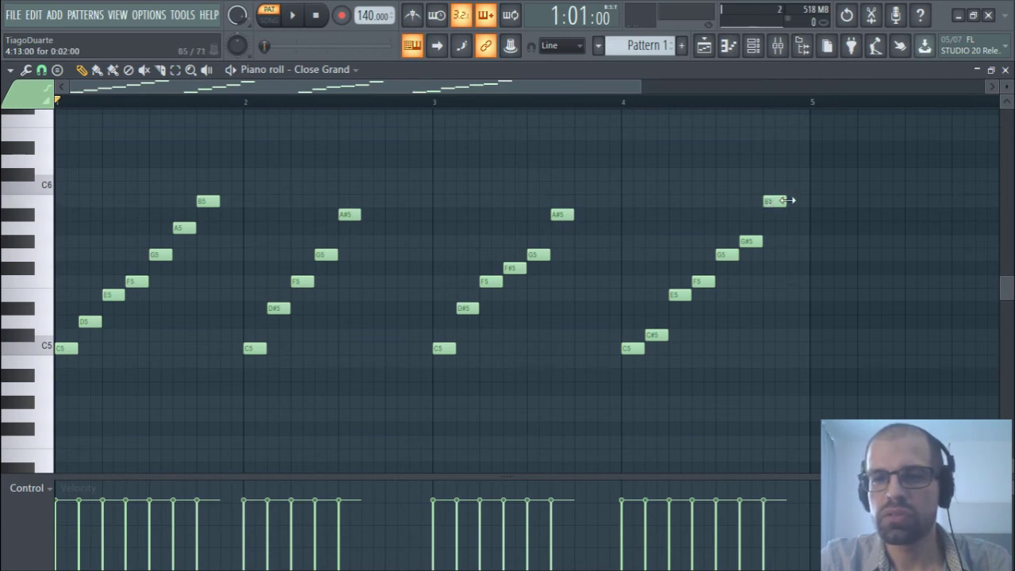
{"action": "left_click_drag", "start_coordinate": [811, 104], "coordinate": [624, 104]}
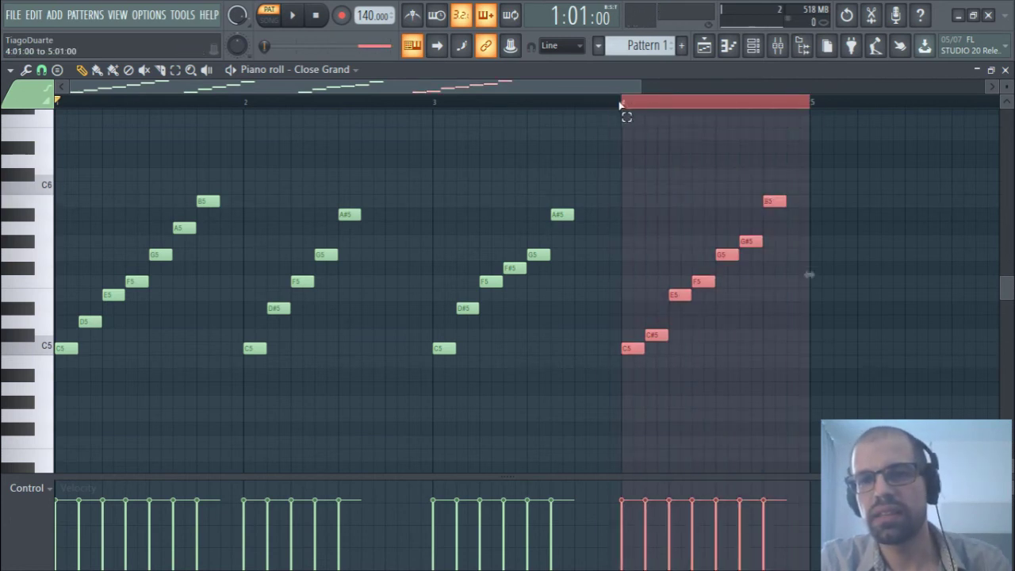
Play back the Arabic scale in bar 4 from the start of the bar
{"action": "left_click", "coordinate": [621, 104]}
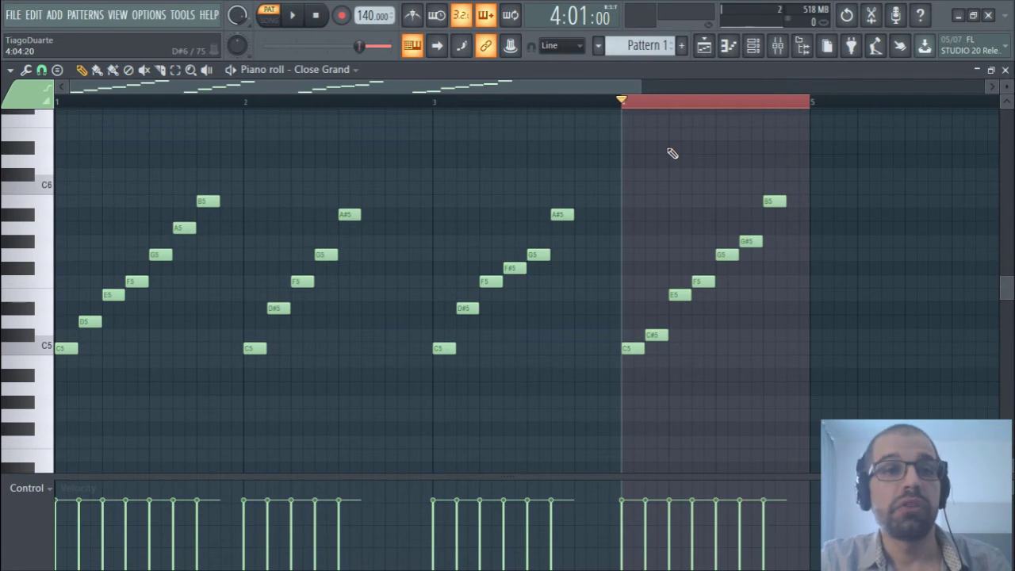
{"action": "key", "text": "space"}
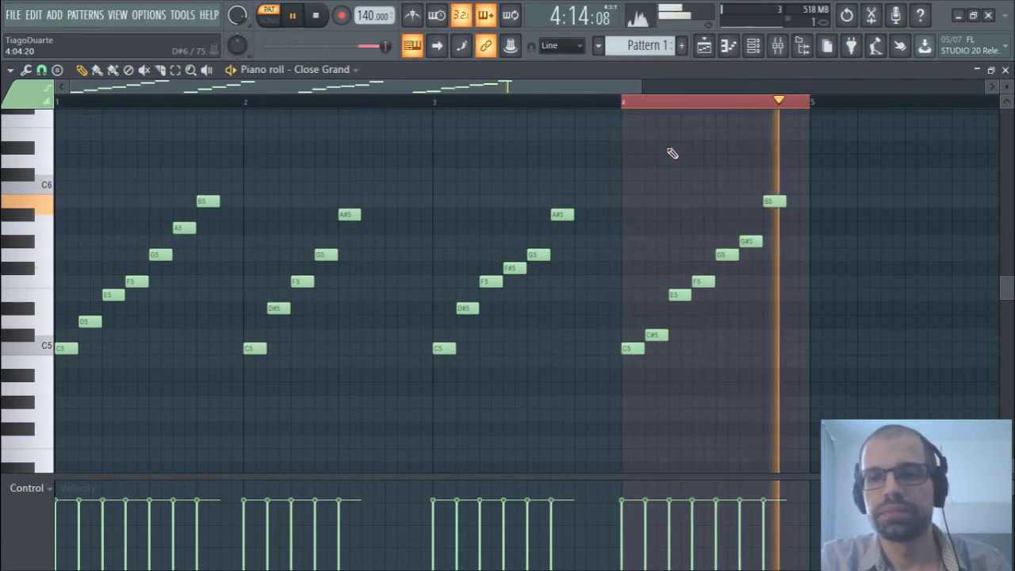
{"action": "key", "text": "space"}
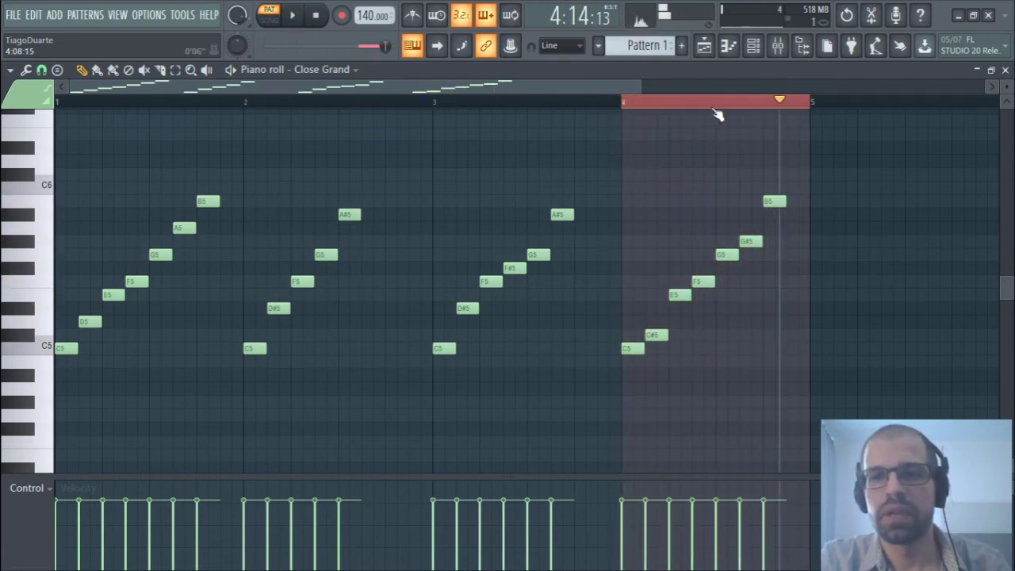
Clear the bar 4 time selection and play back all four scales from the start of bar 1
{"action": "key", "text": "ctrl+d"}
{"action": "left_click_drag", "start_coordinate": [761, 111], "coordinate": [57, 104]}
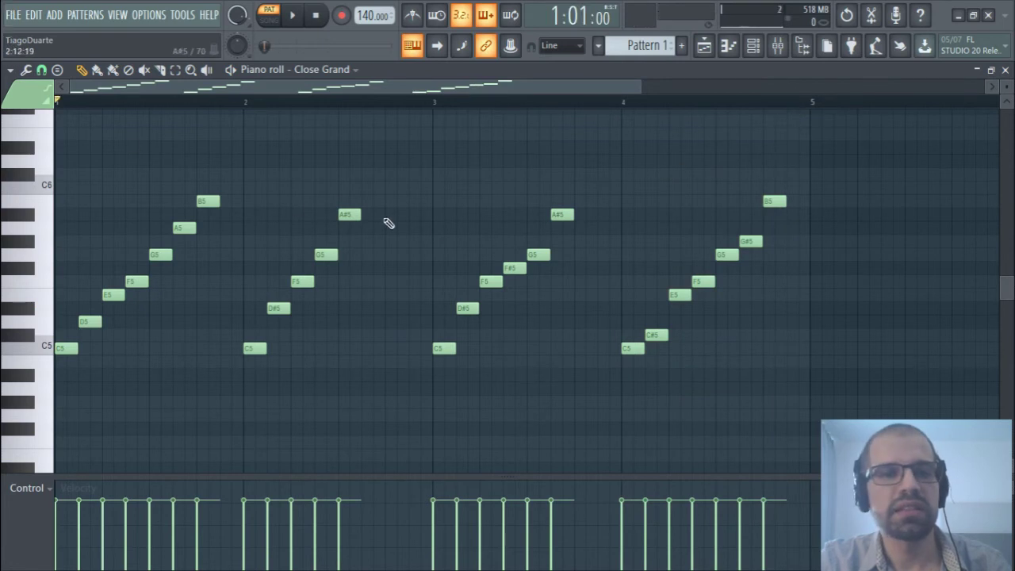
{"action": "left_click_drag", "start_coordinate": [800, 155], "coordinate": [76, 333]}
{"action": "key", "text": "ctrl+d"}
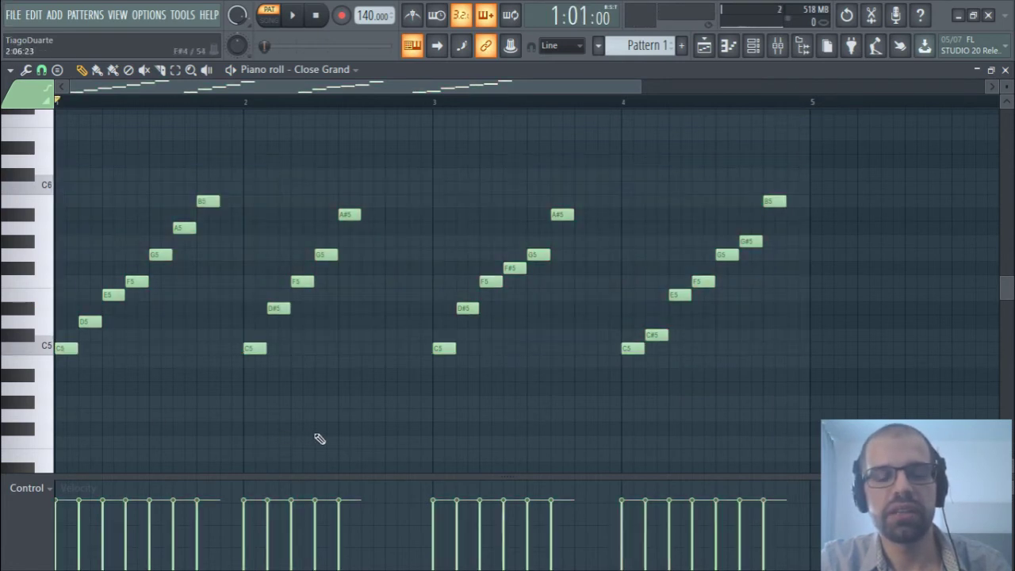
{"action": "key", "text": "space"}
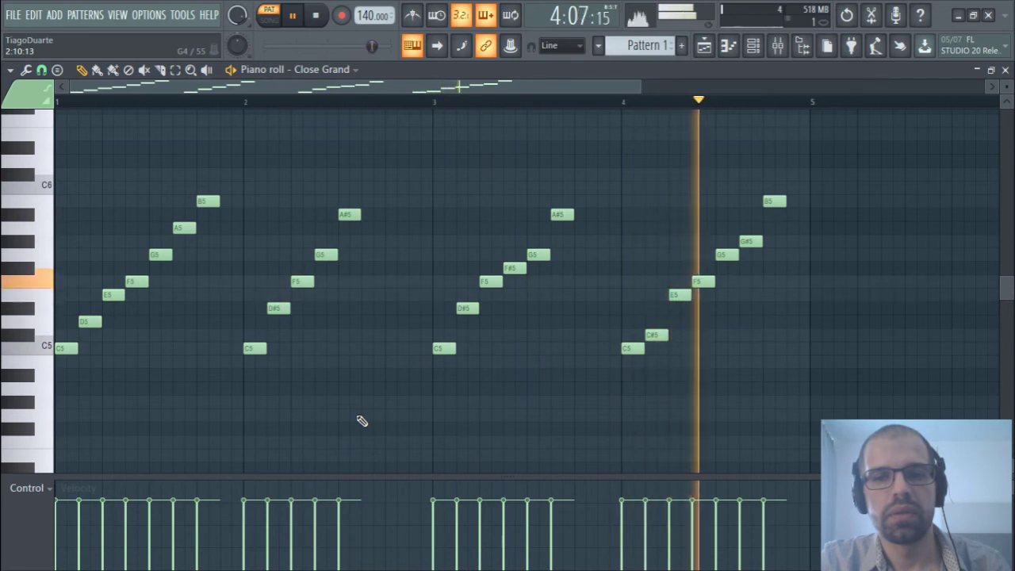
{"action": "key", "text": "space"}
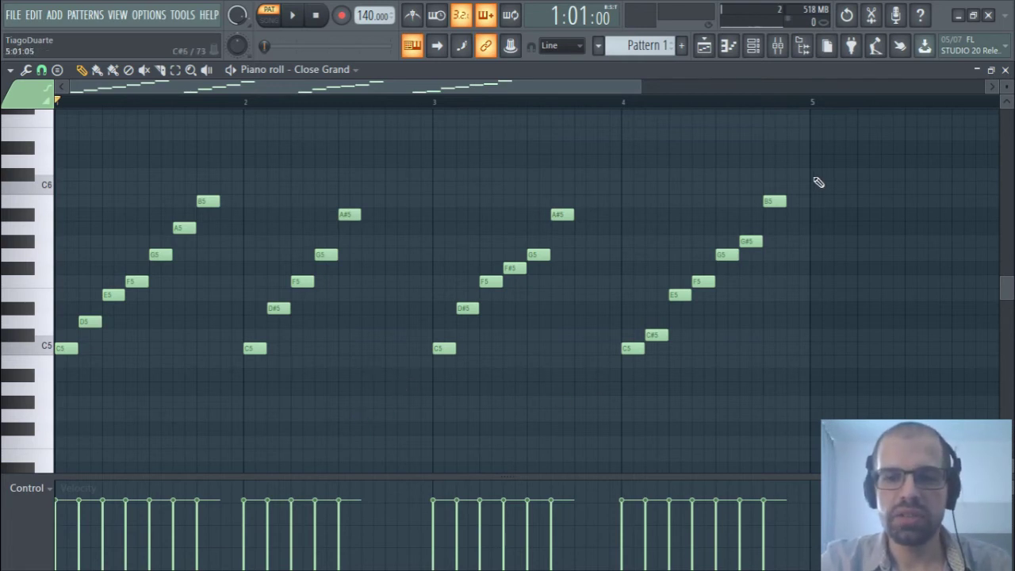
Set the scale highlighting to Major with C as the root note
{"action": "left_click_drag", "start_coordinate": [818, 157], "coordinate": [634, 420]}
{"action": "left_click_drag", "start_coordinate": [608, 168], "coordinate": [419, 389]}
{"action": "left_click", "coordinate": [449, 404]}
{"action": "left_click", "coordinate": [10, 70]}
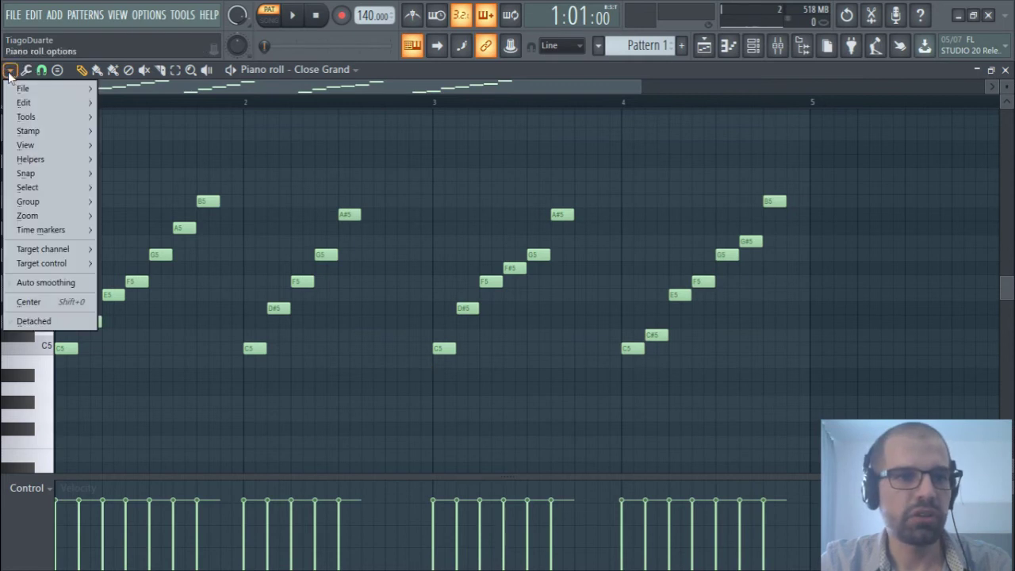
{"action": "mouse_move", "coordinate": [47, 159]}
{"action": "mouse_move", "coordinate": [136, 174]}
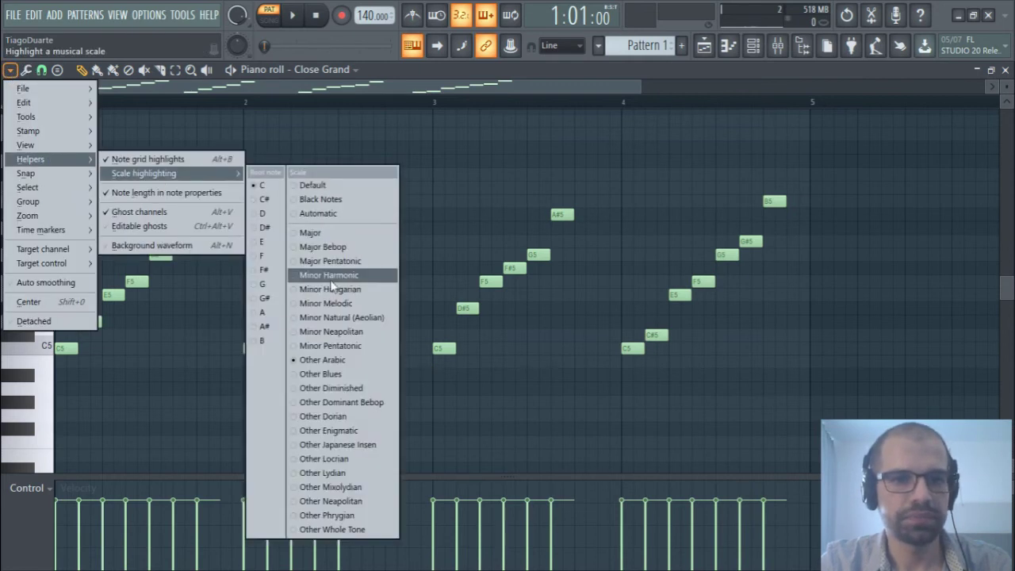
{"action": "left_click", "coordinate": [336, 234]}
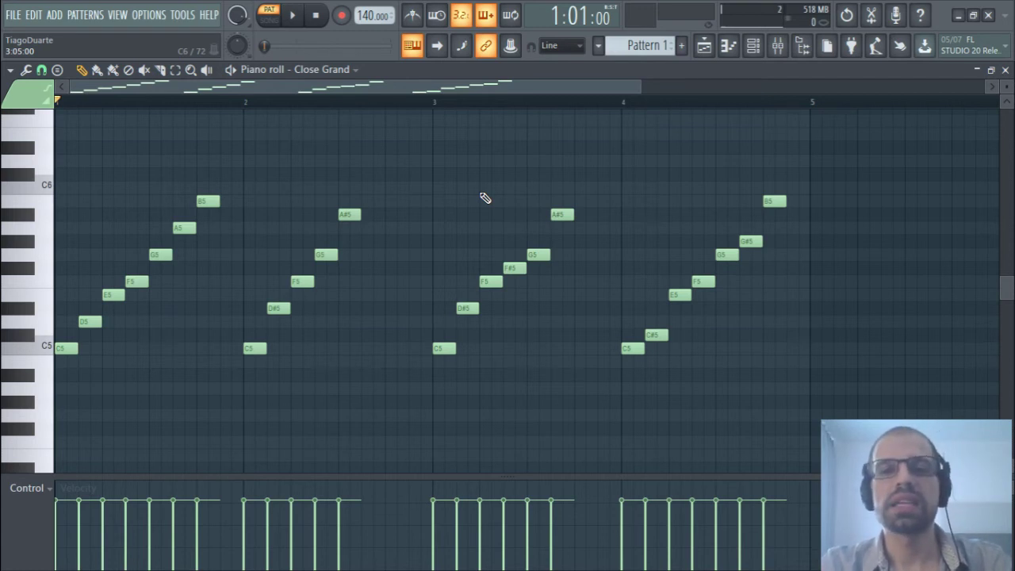
Write C5, F5 and G#5 as consecutive notes at the start of bar 5, and delete all three
{"action": "left_click", "coordinate": [819, 349]}
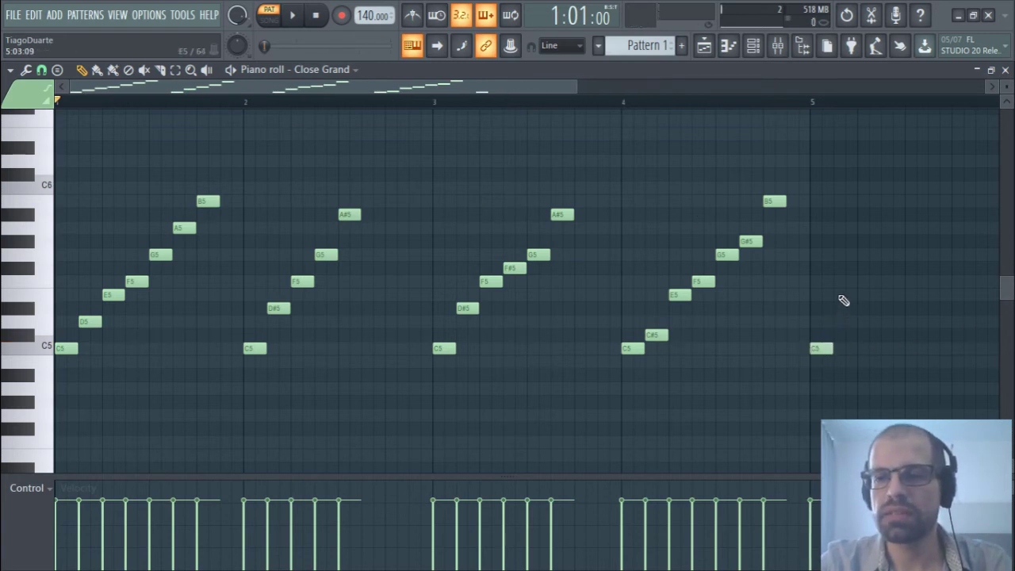
{"action": "left_click", "coordinate": [842, 281]}
{"action": "left_click", "coordinate": [864, 242]}
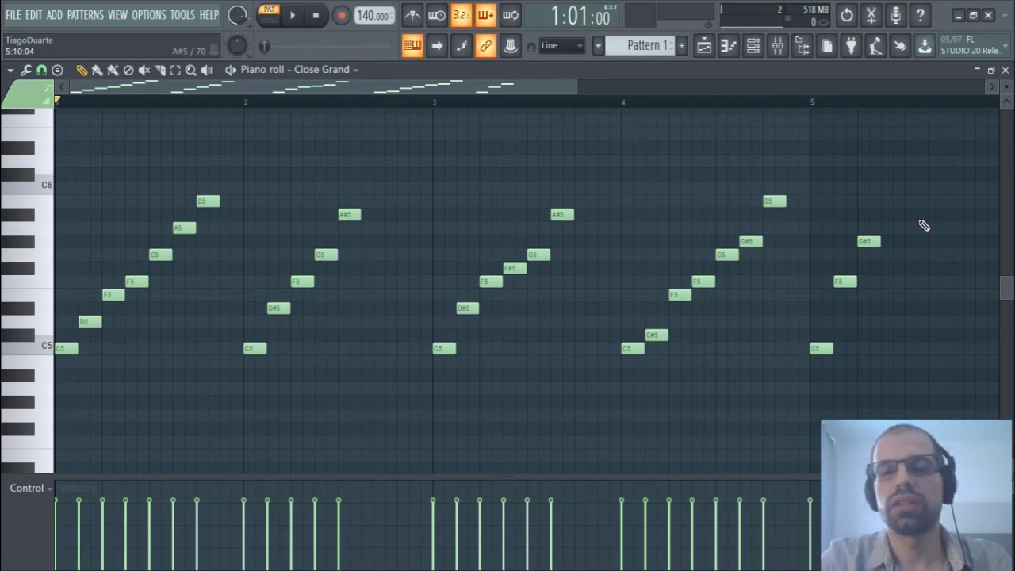
{"action": "right_click", "coordinate": [868, 241]}
{"action": "right_click", "coordinate": [845, 281]}
{"action": "right_click", "coordinate": [822, 349]}
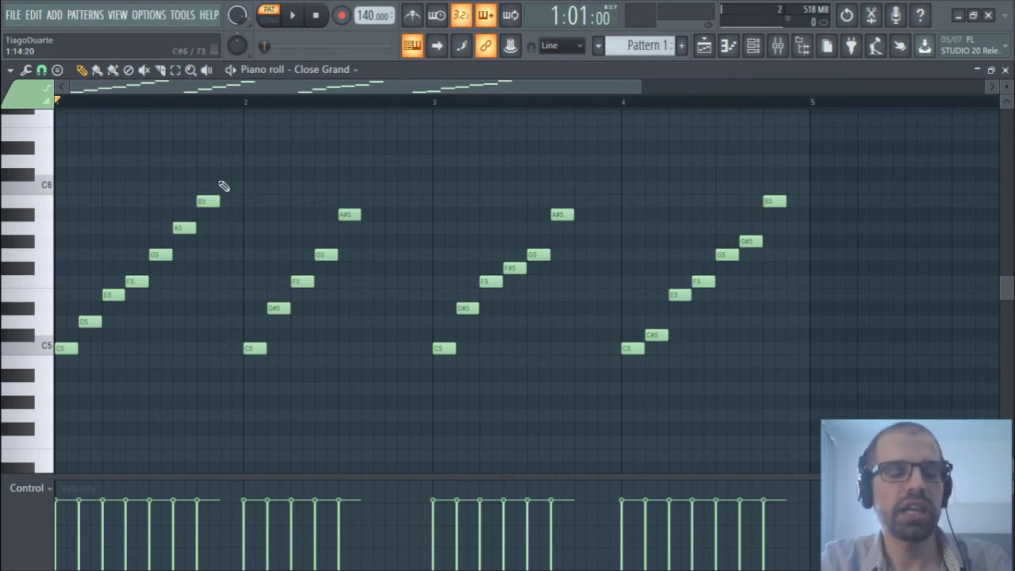
Add an out-of-scale D#5 below the last note of the major scale in bar 1, and delete it
{"action": "left_click_drag", "start_coordinate": [219, 156], "coordinate": [68, 364]}
{"action": "left_click", "coordinate": [129, 442]}
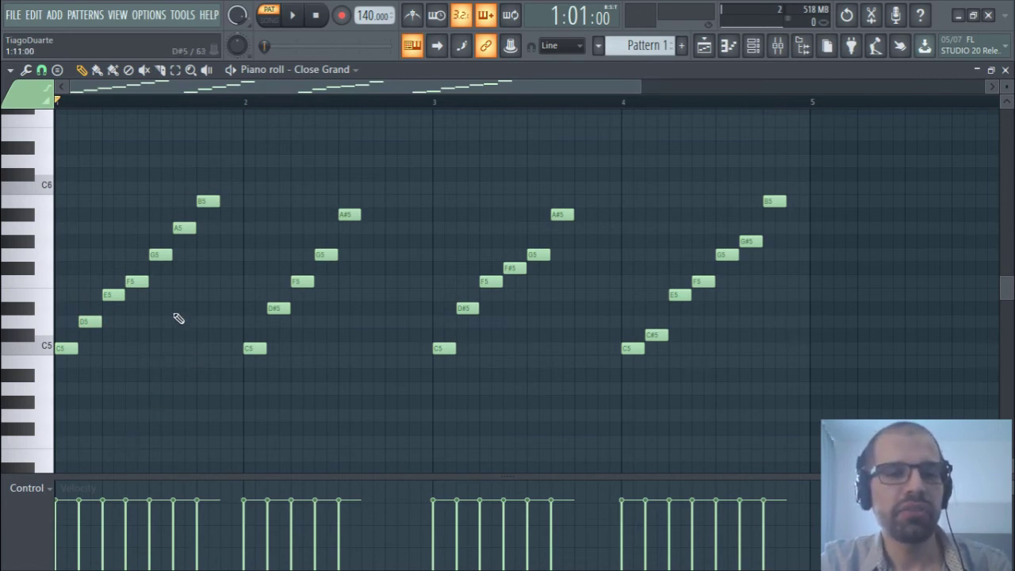
{"action": "left_click", "coordinate": [204, 310]}
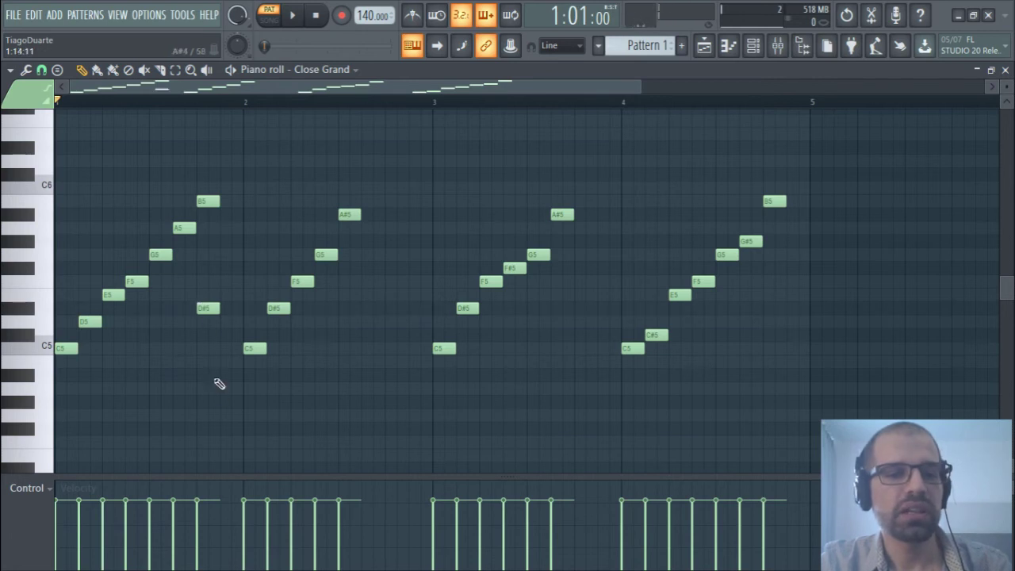
{"action": "right_click", "coordinate": [214, 312]}
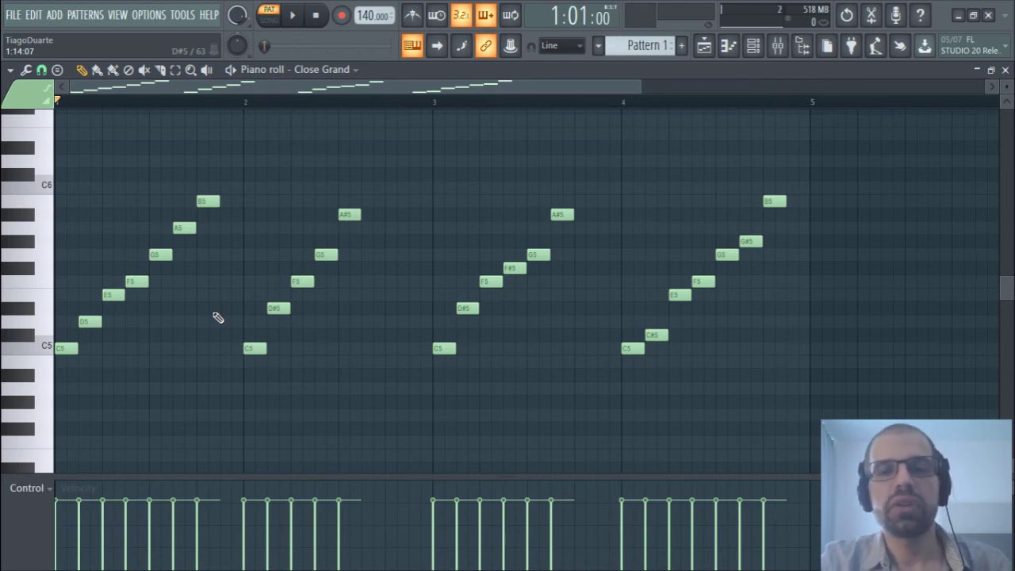
Select bars 1 to 4 as the time range, and clear the selection
{"action": "scroll", "coordinate": [214, 317], "scroll_direction": "down", "scroll_amount": 3, "text": "ctrl"}
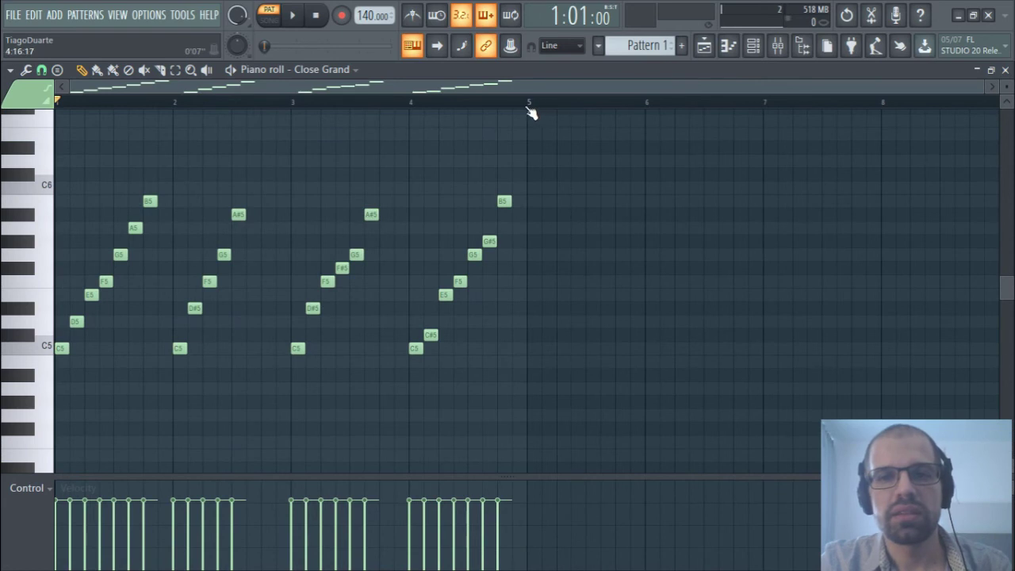
{"action": "left_click_drag", "start_coordinate": [528, 103], "coordinate": [55, 103]}
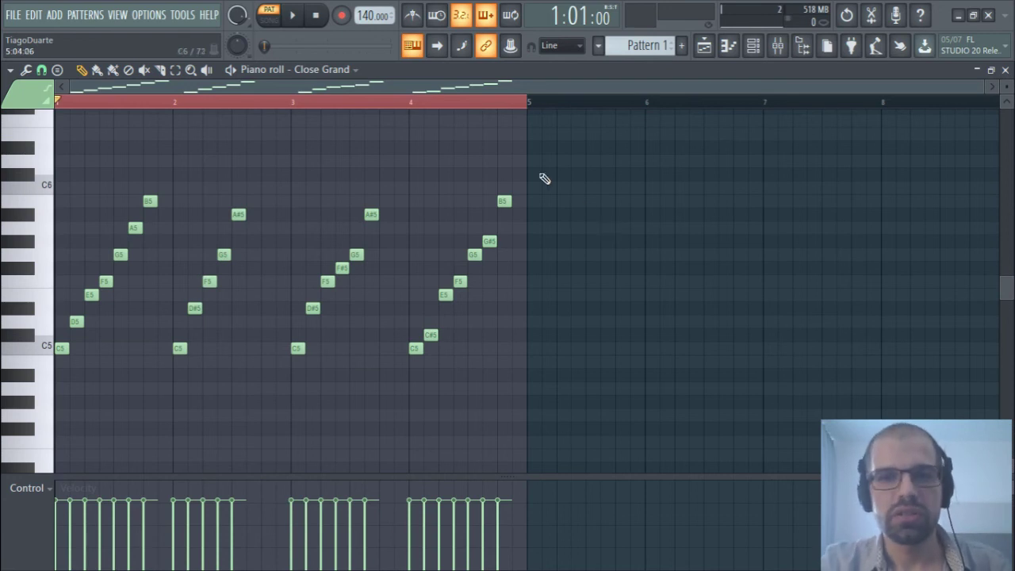
{"action": "left_click", "coordinate": [460, 103]}
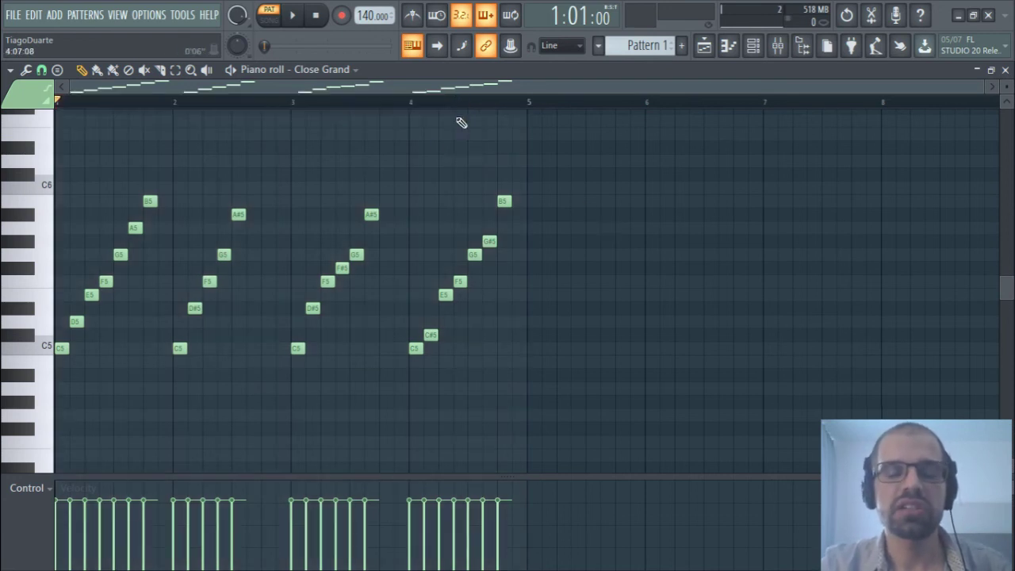
{"action": "scroll", "coordinate": [331, 177], "scroll_direction": "up", "scroll_amount": 2}
{"action": "scroll", "coordinate": [331, 176], "scroll_direction": "up", "scroll_amount": 1}
{"action": "left_click_drag", "start_coordinate": [390, 78], "coordinate": [287, 78]}
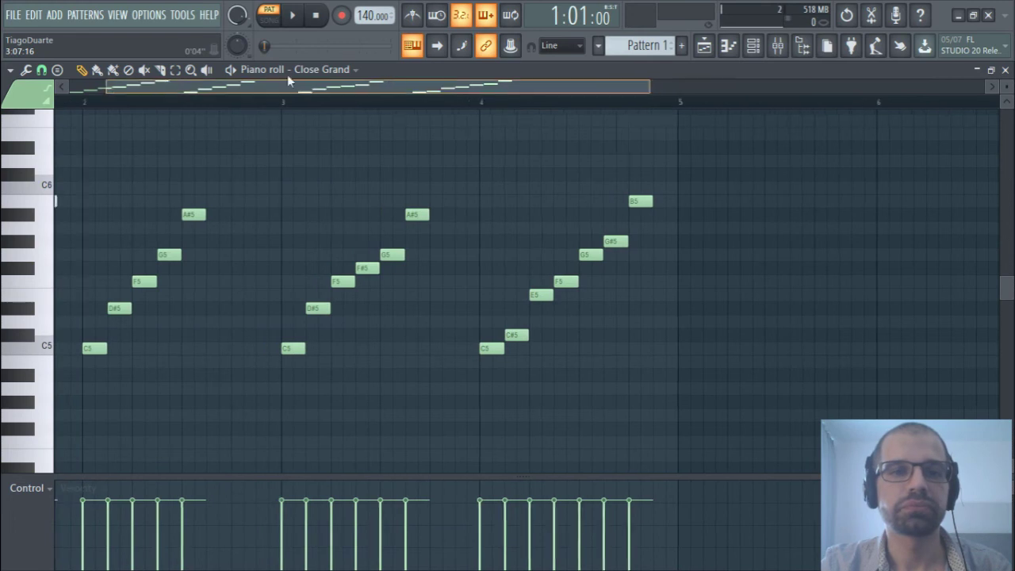
{"action": "scroll", "coordinate": [143, 199], "scroll_direction": "up", "scroll_amount": 1}
{"action": "scroll", "coordinate": [415, 236], "scroll_direction": "up", "scroll_amount": 2}
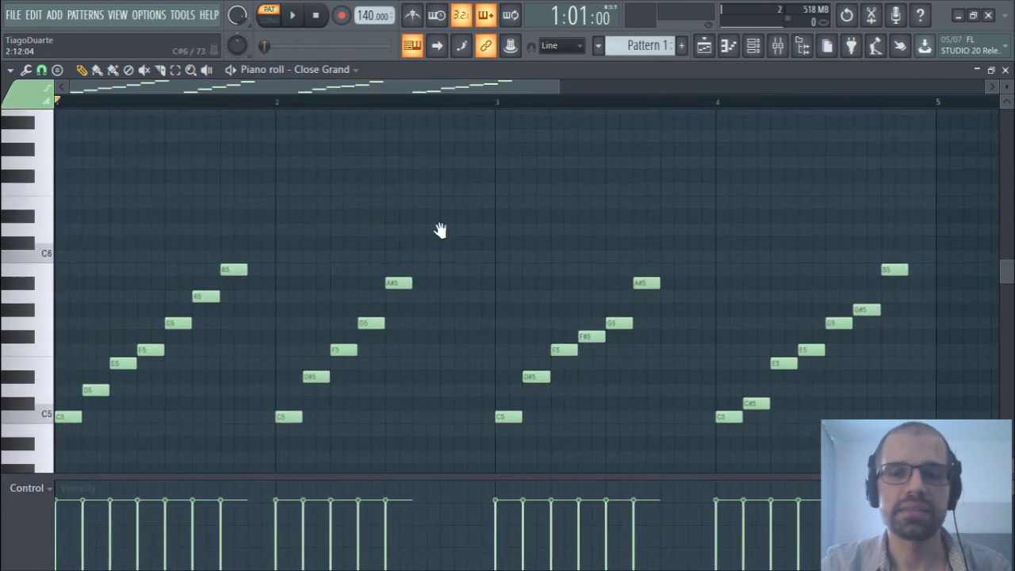
{"action": "scroll", "coordinate": [439, 229], "scroll_direction": "down", "scroll_amount": 2}
{"action": "scroll", "coordinate": [411, 230], "scroll_direction": "left", "scroll_amount": 1}
{"action": "scroll", "coordinate": [414, 218], "scroll_direction": "right", "scroll_amount": 1}
{"action": "scroll", "coordinate": [460, 208], "scroll_direction": "left", "scroll_amount": 1}
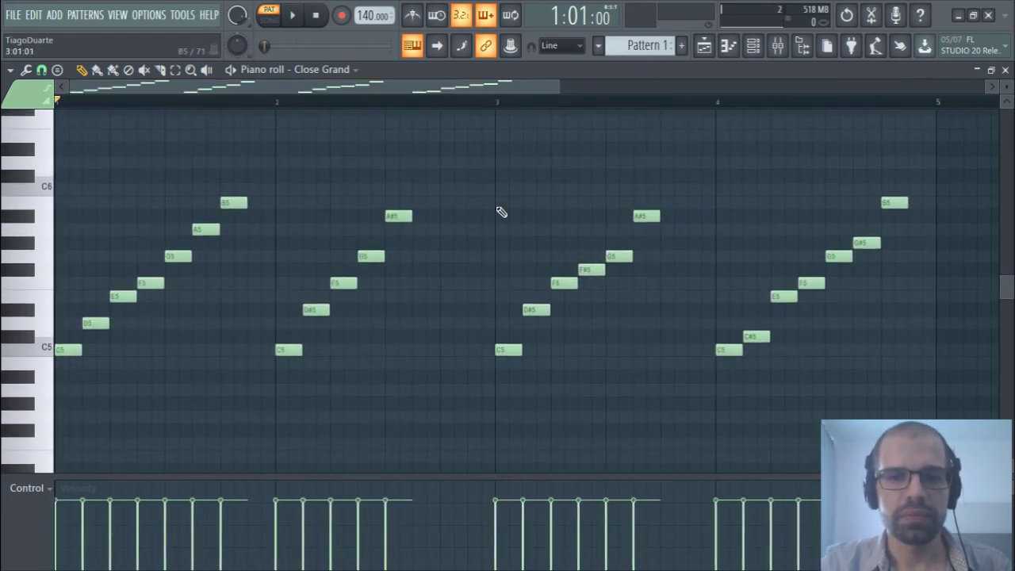
{"action": "scroll", "coordinate": [456, 182], "scroll_direction": "up", "scroll_amount": 1}
{"action": "scroll", "coordinate": [492, 176], "scroll_direction": "right", "scroll_amount": 1}
{"action": "scroll", "coordinate": [501, 263], "scroll_direction": "left", "scroll_amount": 1}
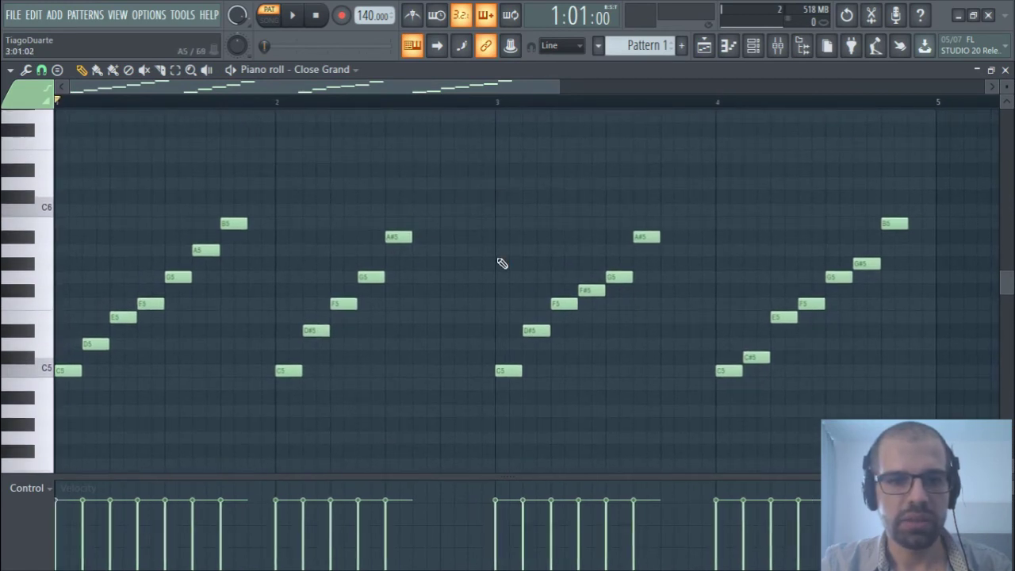
{"action": "scroll", "coordinate": [503, 263], "scroll_direction": "down", "scroll_amount": 3}
{"action": "scroll", "coordinate": [502, 263], "scroll_direction": "up", "scroll_amount": 3}
{"action": "scroll", "coordinate": [502, 262], "scroll_direction": "down", "scroll_amount": 3}
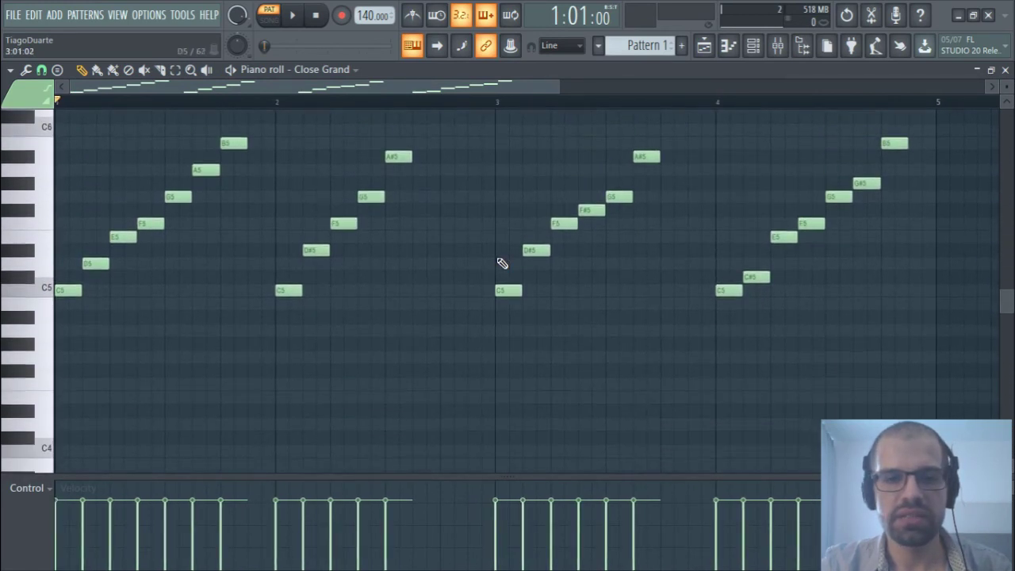
{"action": "scroll", "coordinate": [502, 262], "scroll_direction": "up", "scroll_amount": 3}
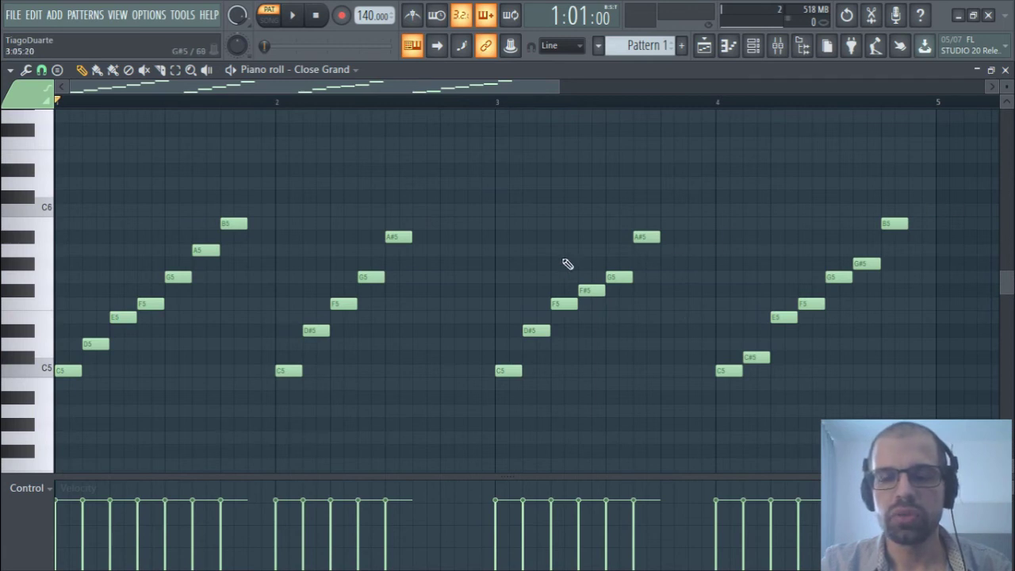
Review the root notes and scales available for scale highlighting, leaving the setting at C Major
{"action": "left_click", "coordinate": [12, 70]}
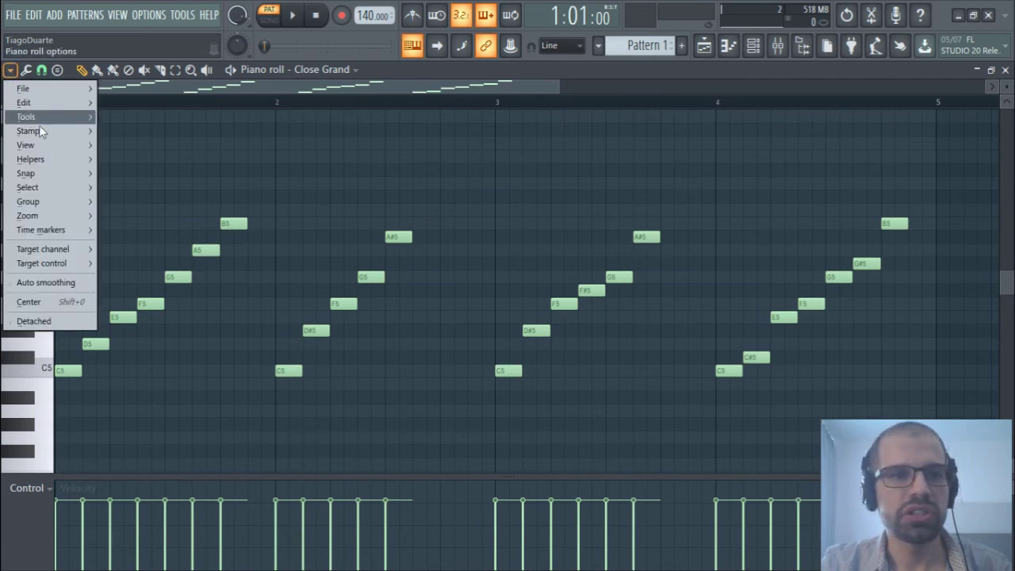
{"action": "mouse_move", "coordinate": [57, 163]}
{"action": "mouse_move", "coordinate": [180, 183]}
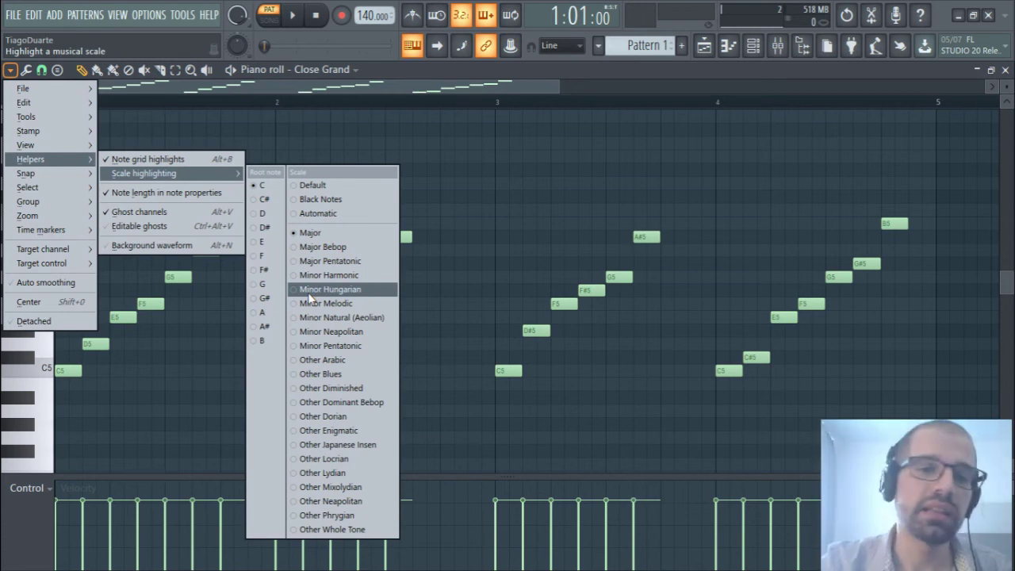
{"action": "left_click", "coordinate": [563, 153]}
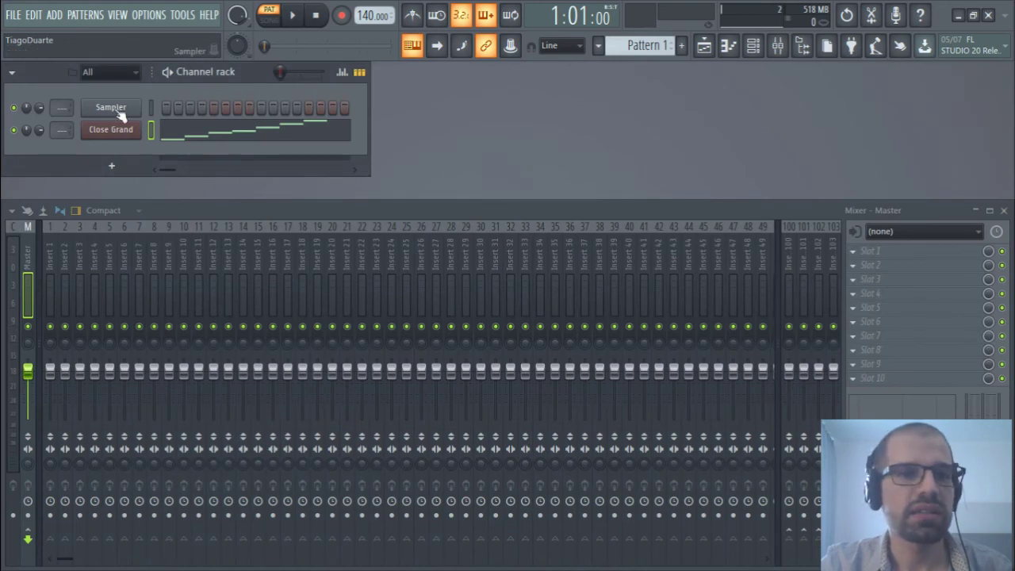
Open the Sampler channel's piano roll and stack C5, D5, E5, F5, G5, A5 and B5 at the start of bar 1
{"action": "right_click", "coordinate": [119, 115]}
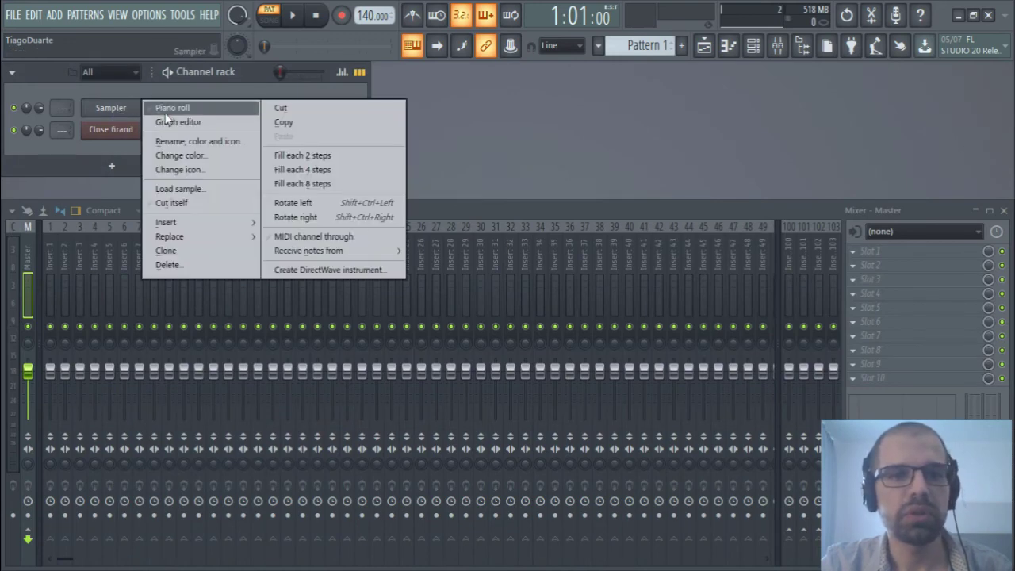
{"action": "left_click", "coordinate": [170, 106]}
{"action": "left_click", "coordinate": [65, 344]}
{"action": "left_click", "coordinate": [70, 317]}
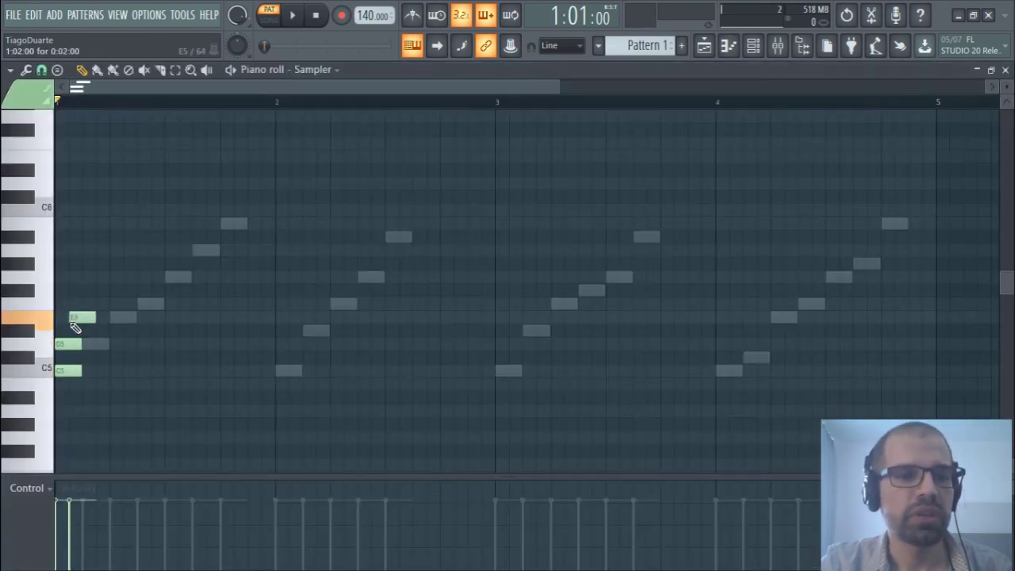
{"action": "left_click", "coordinate": [64, 303]}
{"action": "left_click", "coordinate": [64, 277]}
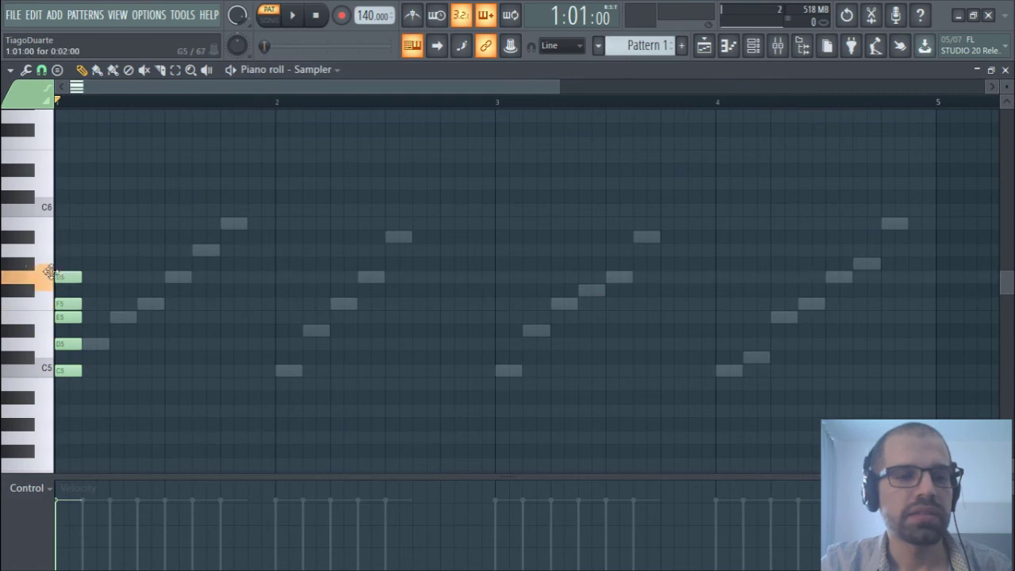
{"action": "left_click", "coordinate": [69, 237]}
{"action": "left_click_drag", "start_coordinate": [68, 237], "coordinate": [68, 250]}
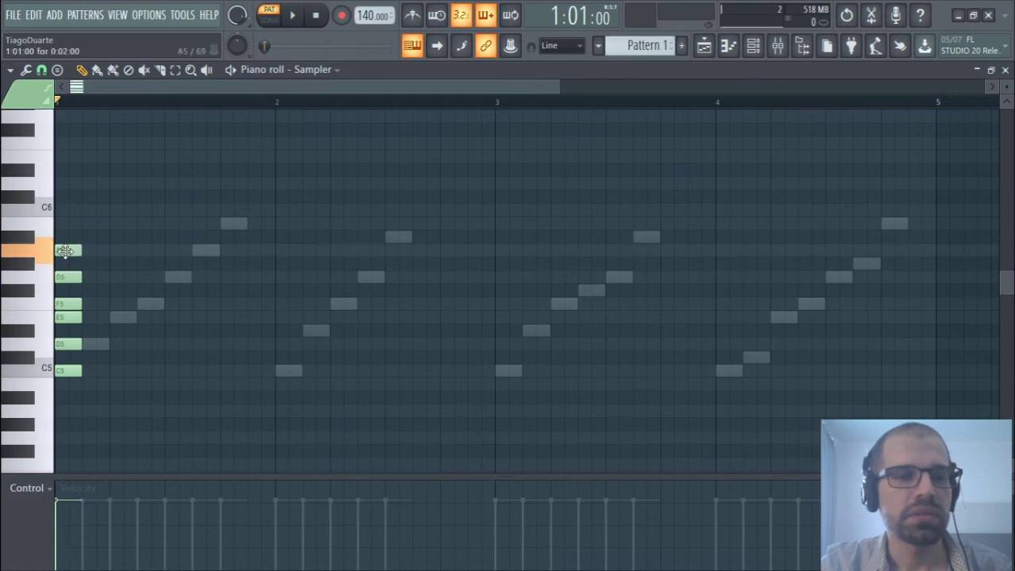
{"action": "left_click", "coordinate": [69, 223]}
Duplicate the seven-note C major stack at the start of bar 1 into octaves 6, 4 and 3
{"action": "left_click_drag", "start_coordinate": [122, 202], "coordinate": [57, 395]}
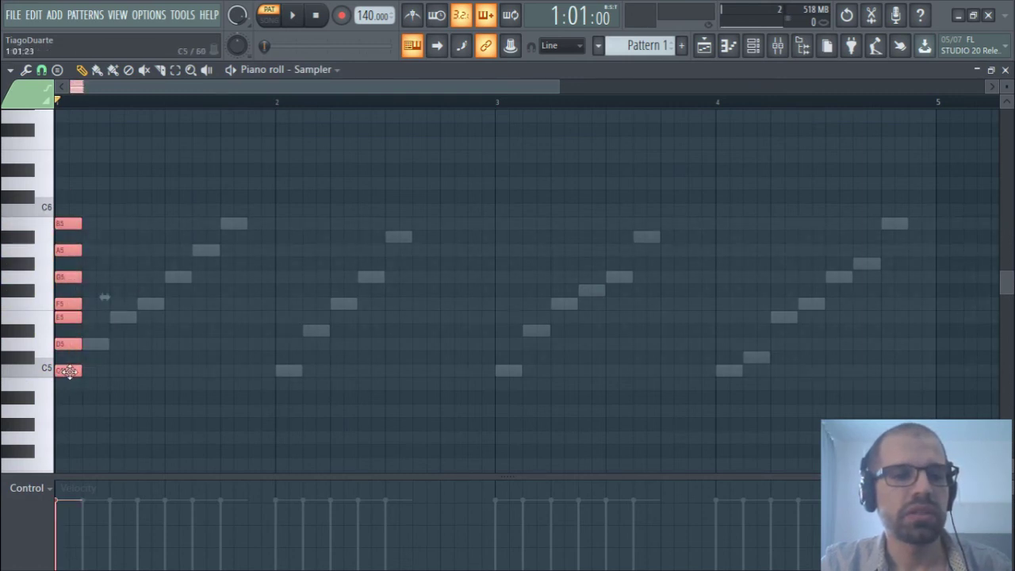
{"action": "left_click_drag", "start_coordinate": [101, 295], "coordinate": [104, 163]}
{"action": "left_click_drag", "start_coordinate": [56, 208], "coordinate": [61, 181]}
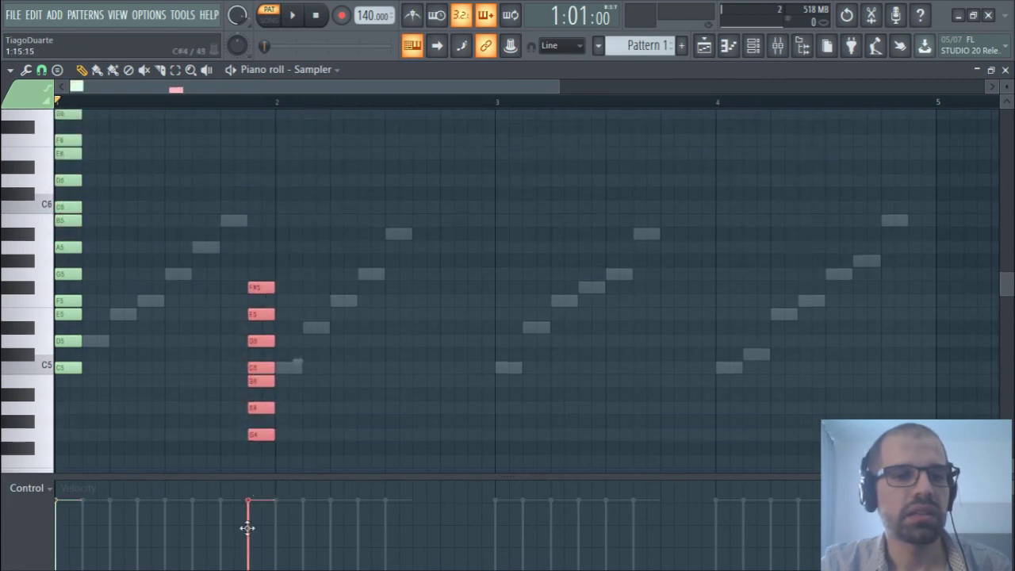
{"action": "left_click_drag", "start_coordinate": [247, 527], "coordinate": [69, 399]}
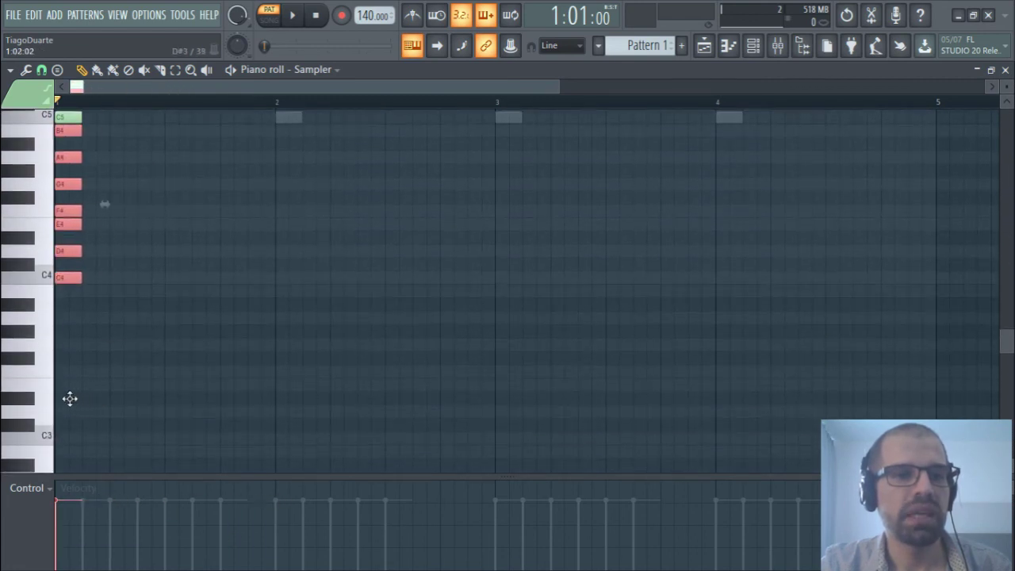
{"action": "left_click_drag", "start_coordinate": [64, 279], "coordinate": [77, 459]}
{"action": "scroll", "coordinate": [256, 336], "scroll_direction": "down", "scroll_amount": 2}
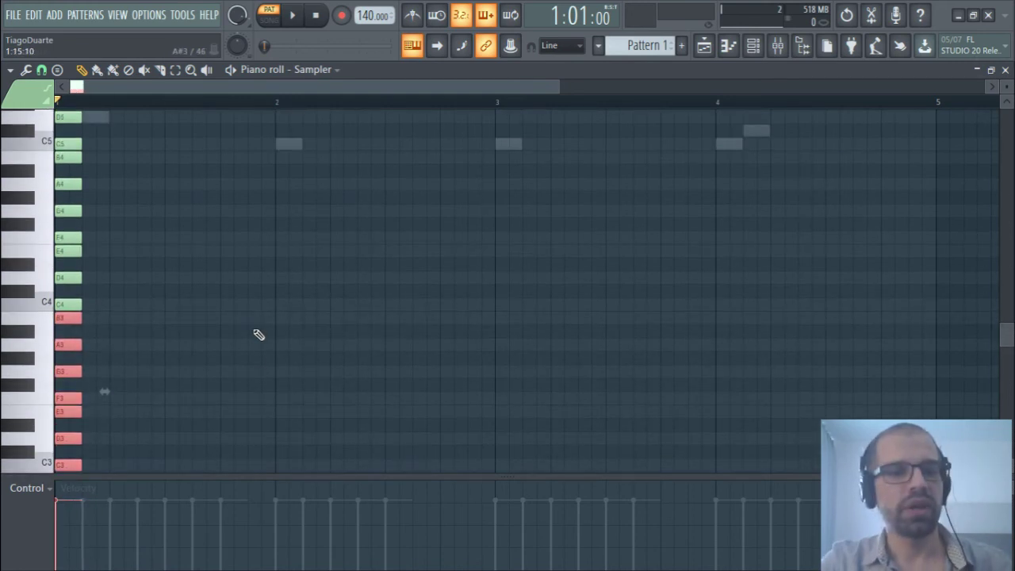
Copy the four-octave C major stack to the start of bars 2, 3 and 4, and close the Sampler's piano roll
{"action": "scroll", "coordinate": [220, 389], "scroll_direction": "up", "scroll_amount": 2}
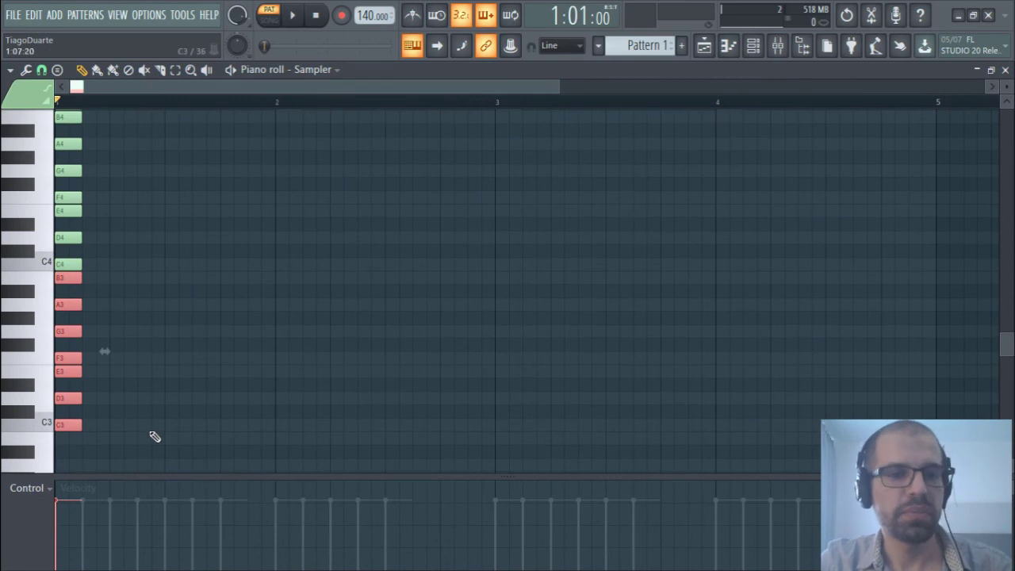
{"action": "left_click_drag", "start_coordinate": [154, 432], "coordinate": [722, 211]}
{"action": "left_click", "coordinate": [1005, 70]}
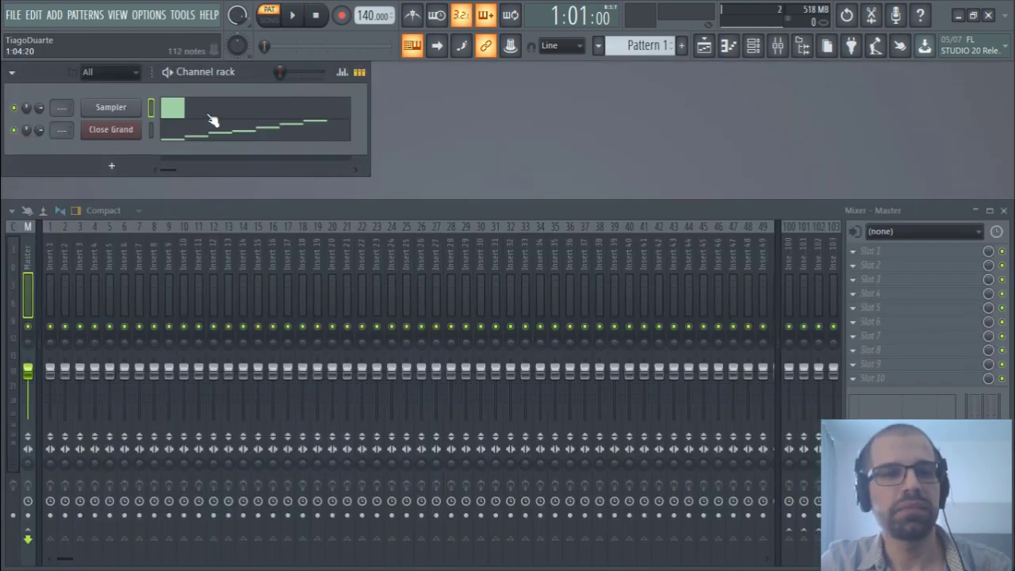
Open the Close Grand piano roll and examine the ghost-note guide against the four scales across the octaves
{"action": "left_click", "coordinate": [197, 141]}
{"action": "scroll", "coordinate": [385, 338], "scroll_direction": "down", "scroll_amount": 6}
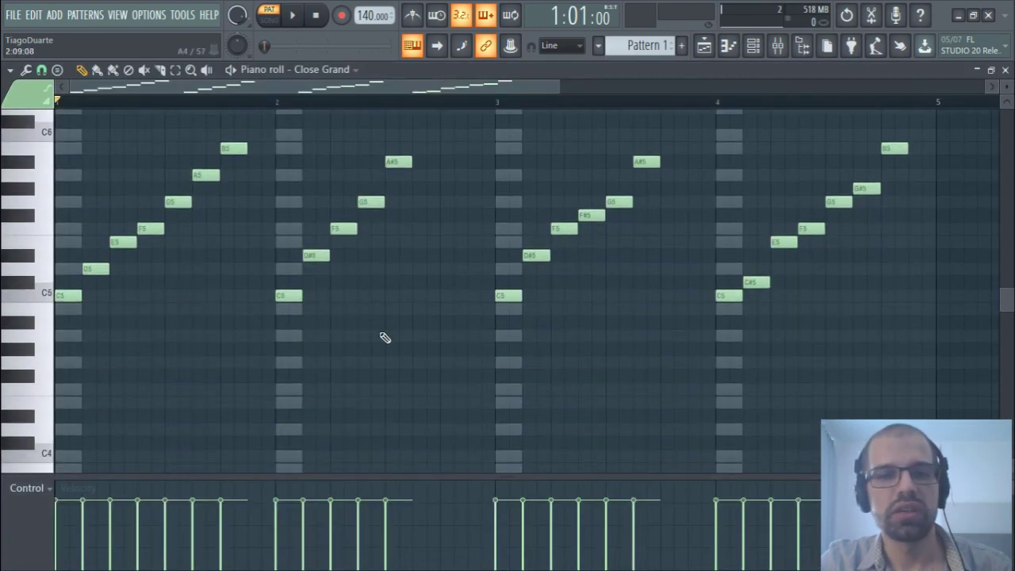
{"action": "scroll", "coordinate": [346, 339], "scroll_direction": "down", "scroll_amount": 2}
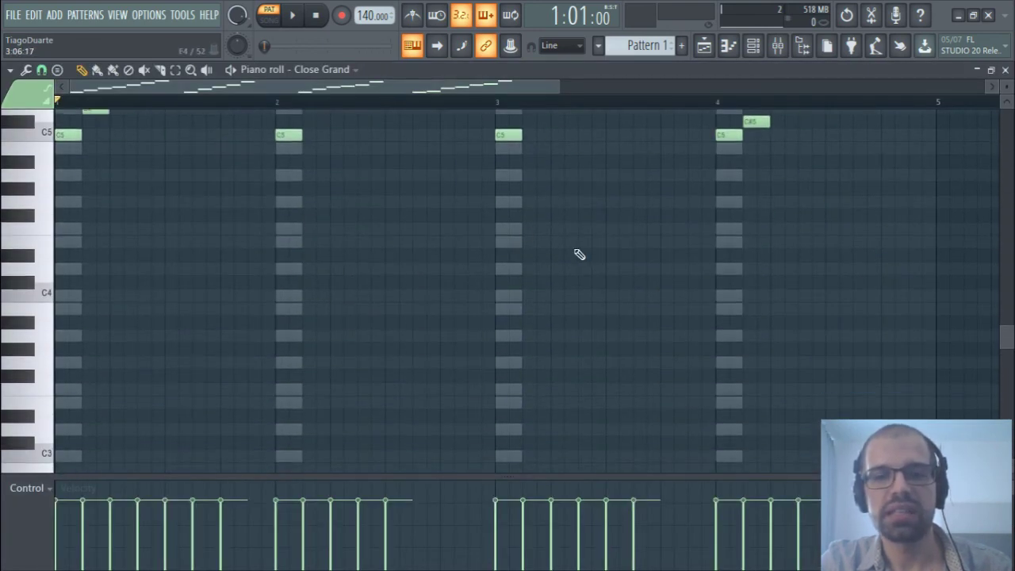
{"action": "scroll", "coordinate": [513, 281], "scroll_direction": "up", "scroll_amount": 9}
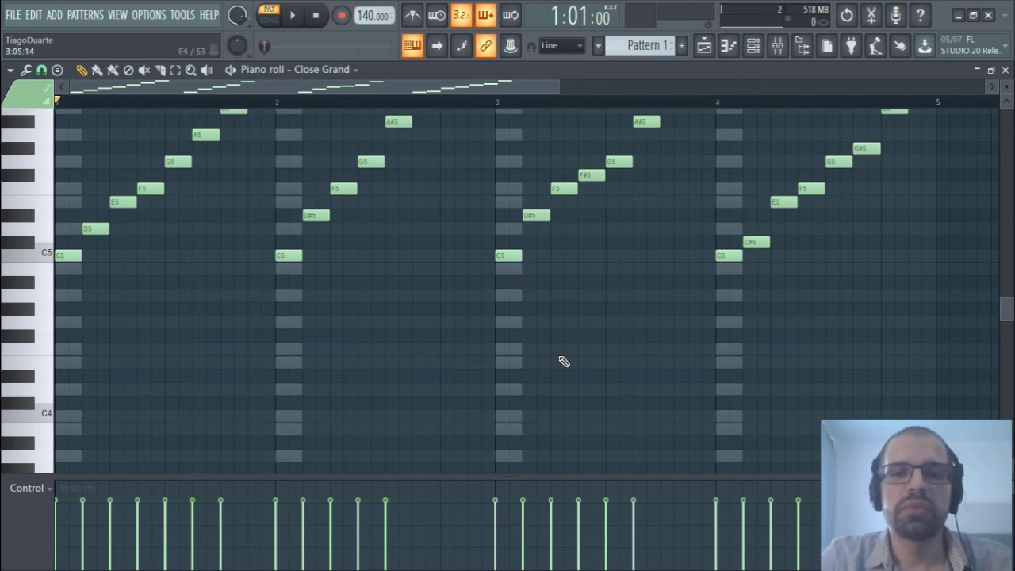
Review the scale highlighting options, keeping C Major, and close the Close Grand piano roll
{"action": "left_click", "coordinate": [11, 70]}
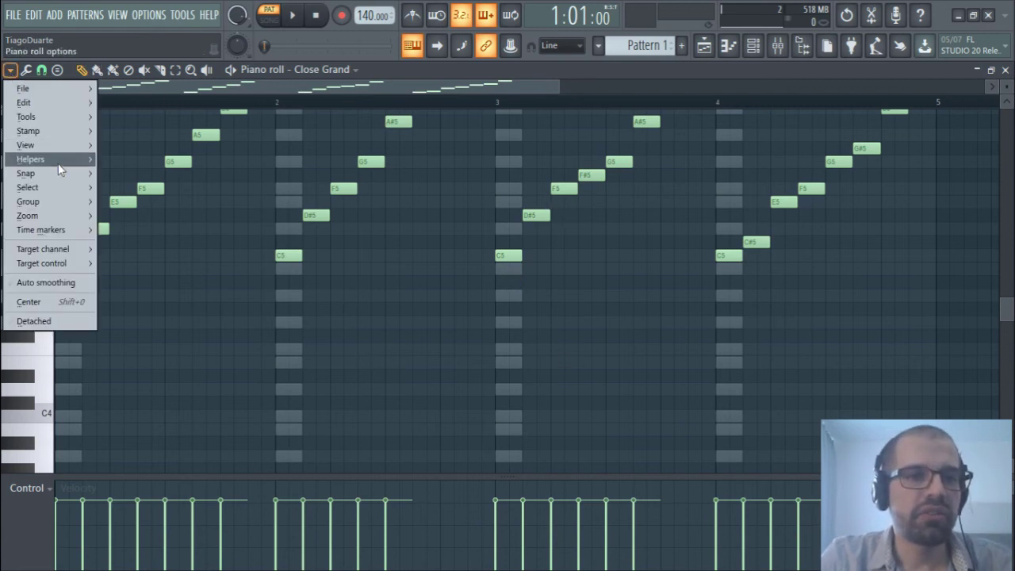
{"action": "mouse_move", "coordinate": [30, 159]}
{"action": "mouse_move", "coordinate": [159, 173]}
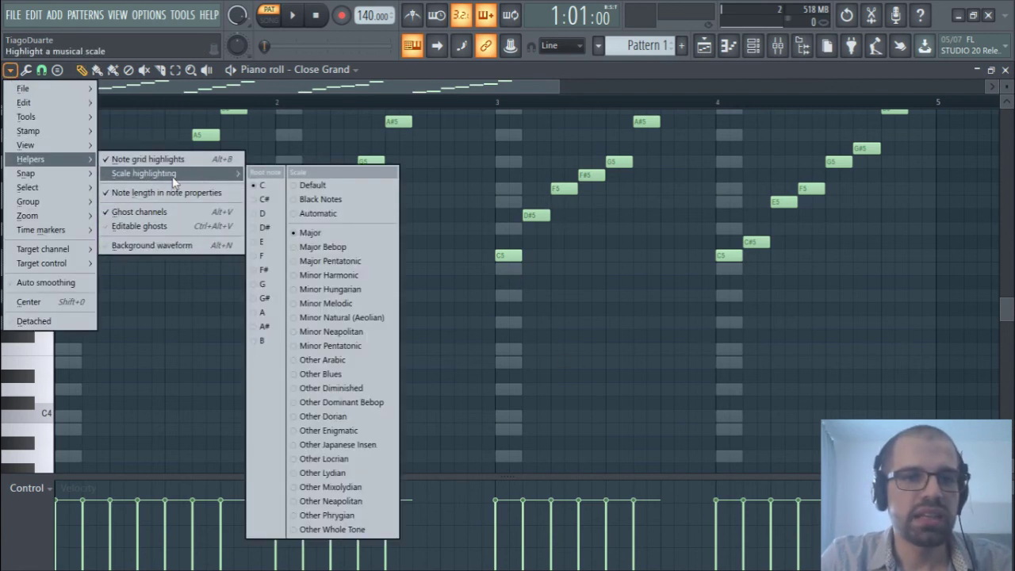
{"action": "left_click", "coordinate": [322, 237]}
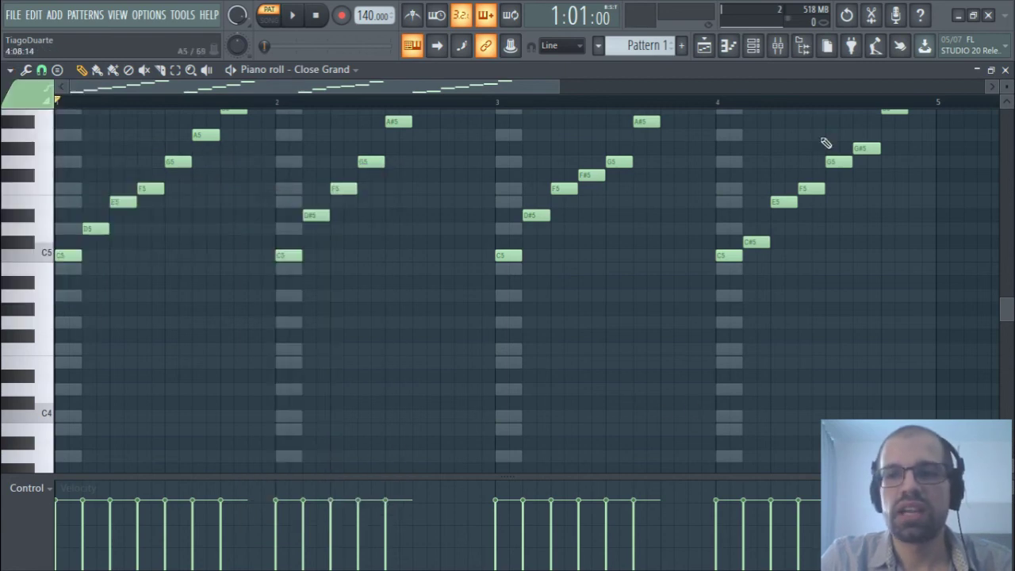
{"action": "left_click", "coordinate": [1005, 69]}
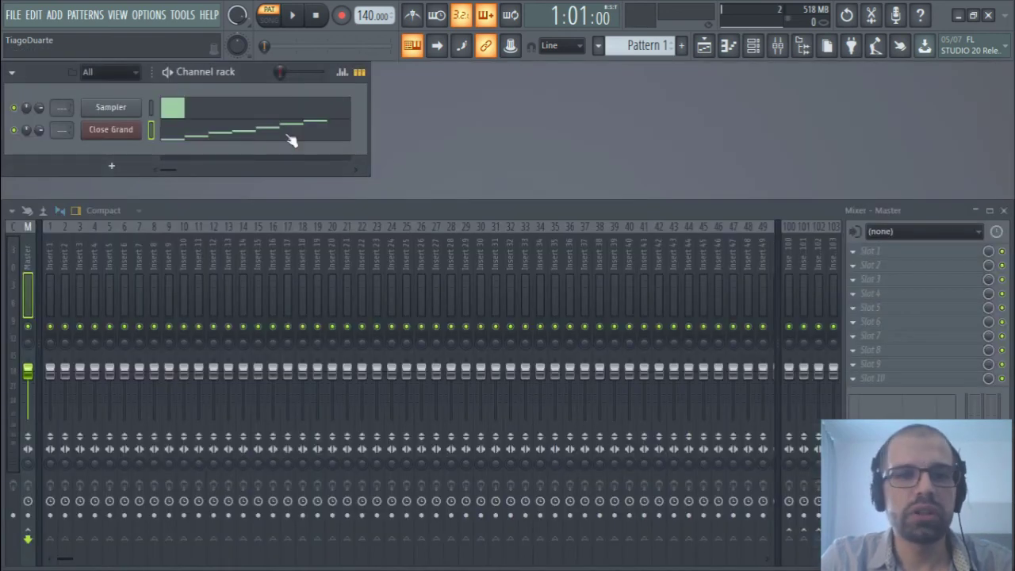
Copy the Sampler channel's guide notes from Pattern 1 into Pattern 2 and open them in the piano roll
{"action": "left_click", "coordinate": [150, 107]}
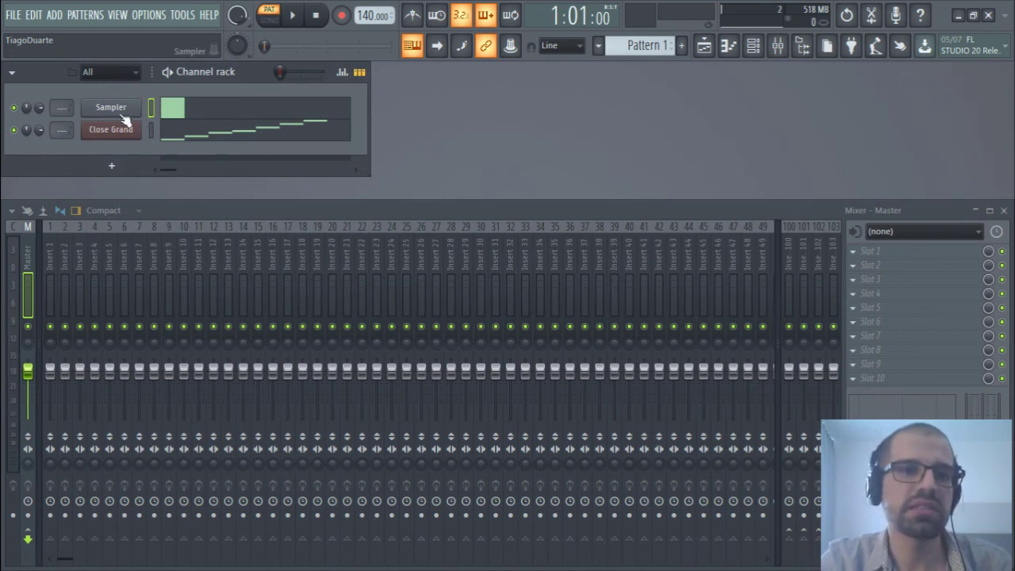
{"action": "scroll", "coordinate": [648, 46], "scroll_direction": "down", "scroll_amount": 1}
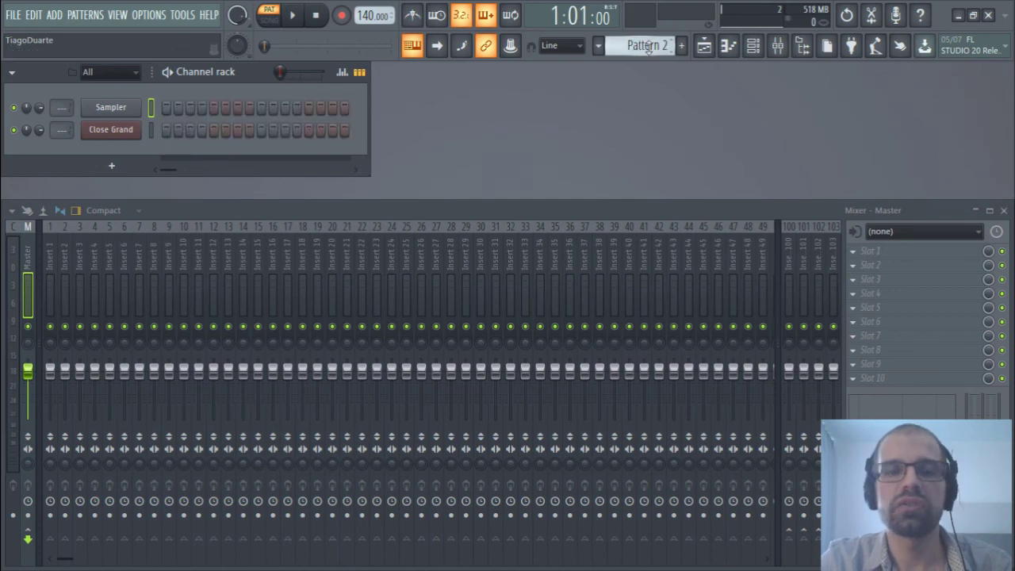
{"action": "key", "text": "ctrl+v"}
{"action": "left_click", "coordinate": [236, 113]}
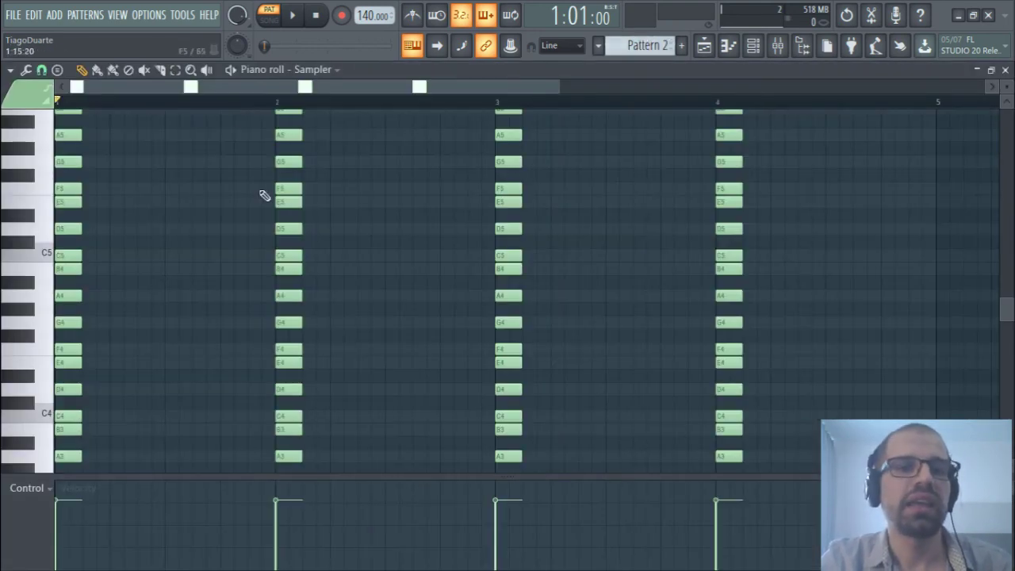
Check the ghost-note guide in Pattern 2's empty Close Grand piano roll, and close it
{"action": "key", "text": "F7"}
{"action": "right_click", "coordinate": [108, 131]}
{"action": "left_click", "coordinate": [171, 132]}
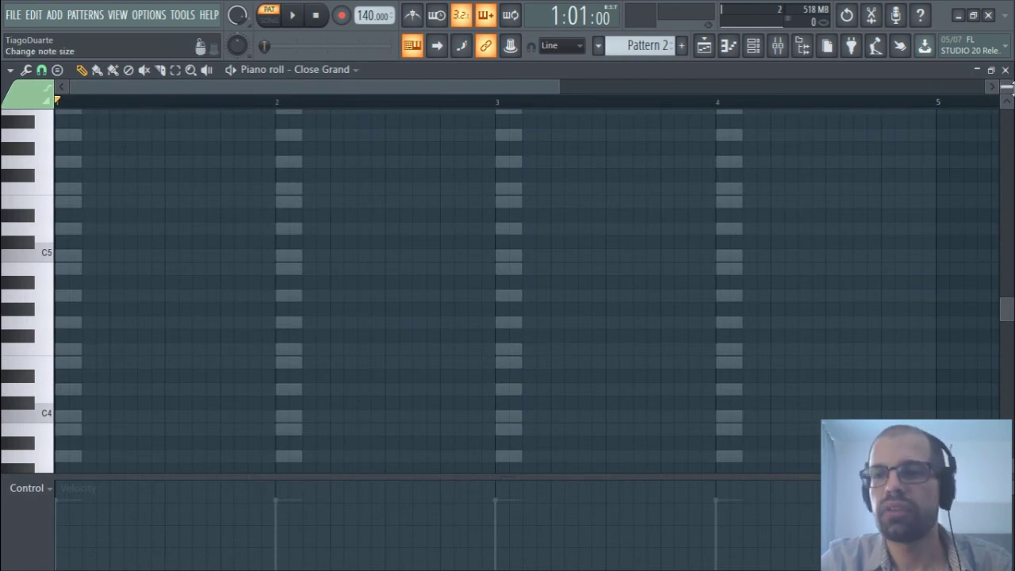
{"action": "left_click", "coordinate": [1005, 70]}
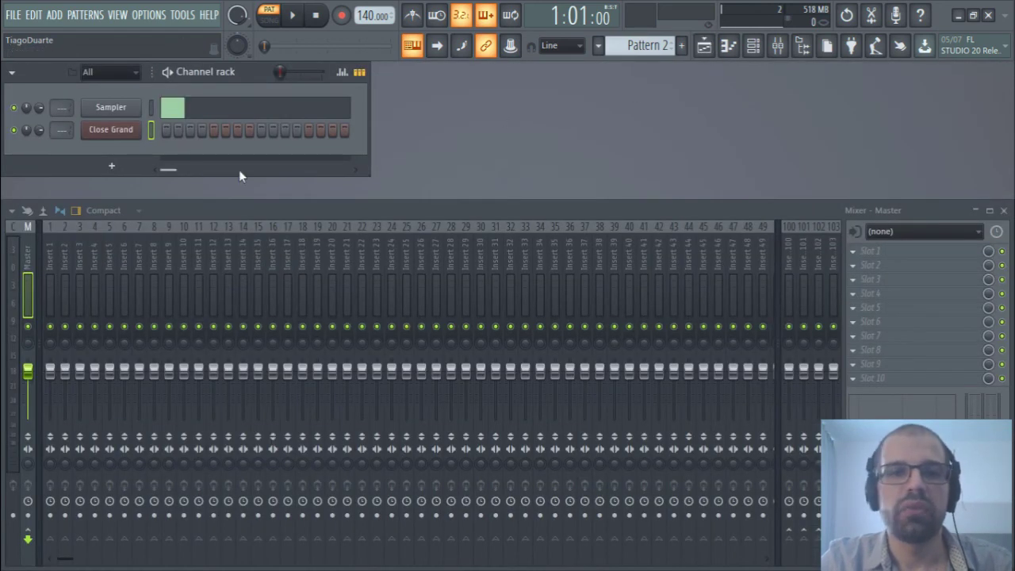
Return to Pattern 1, clear the Sampler channel's guide notes, and open the Close Grand piano roll at the scales
{"action": "scroll", "coordinate": [646, 45], "scroll_direction": "up", "scroll_amount": 1}
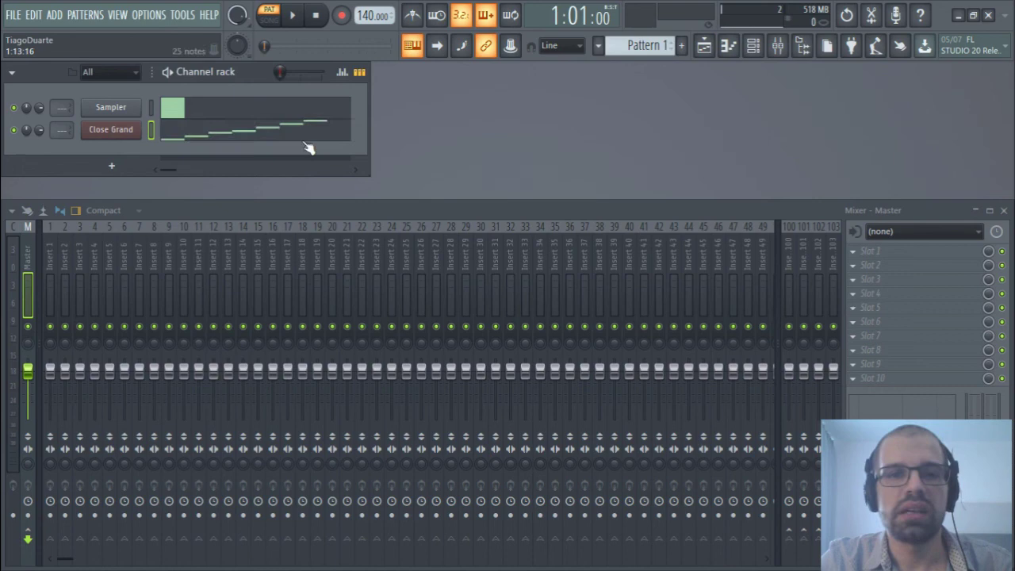
{"action": "left_click", "coordinate": [151, 108]}
{"action": "left_click", "coordinate": [182, 121]}
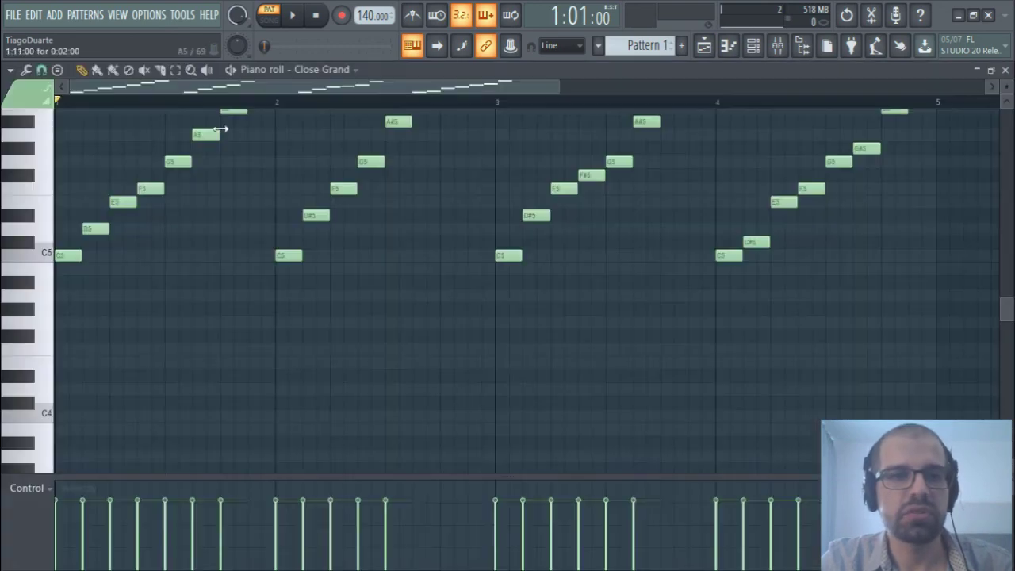
{"action": "scroll", "coordinate": [420, 217], "scroll_direction": "up", "scroll_amount": 5}
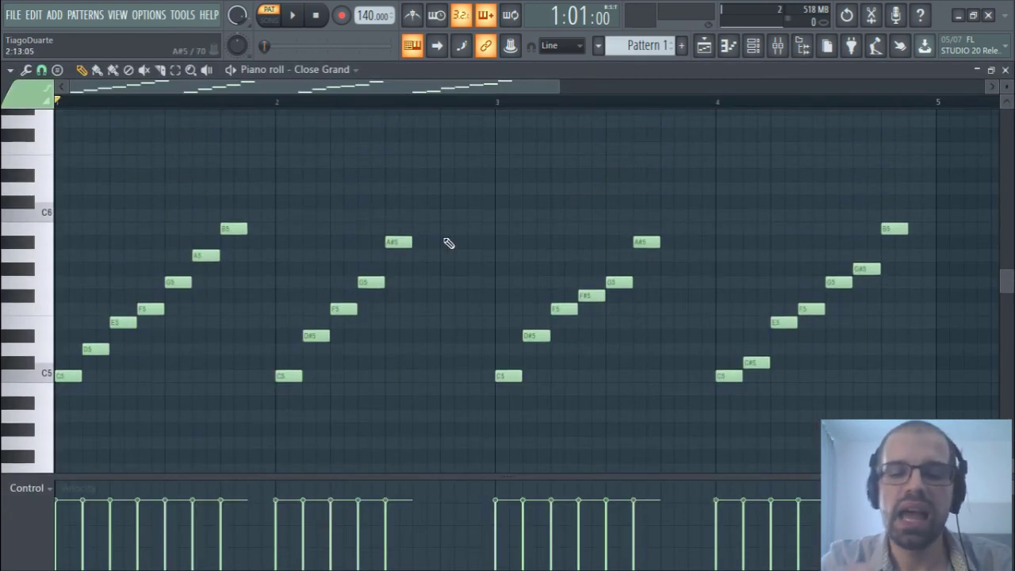